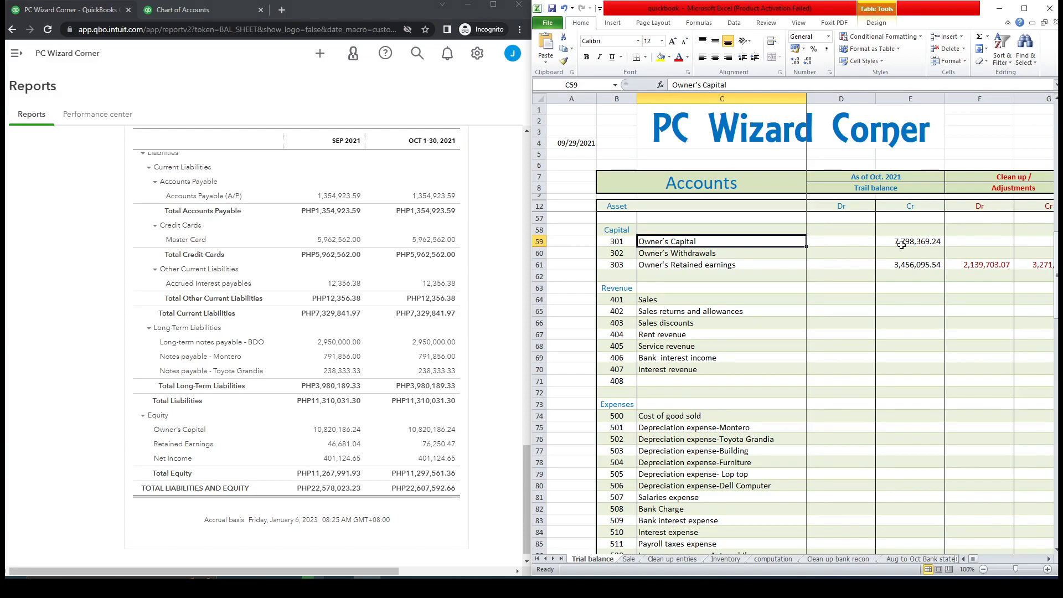
Check the sum of the Owner's Capital and Owner's Retained earnings credit balances in the Trial balance sheet
left_click(903, 242)
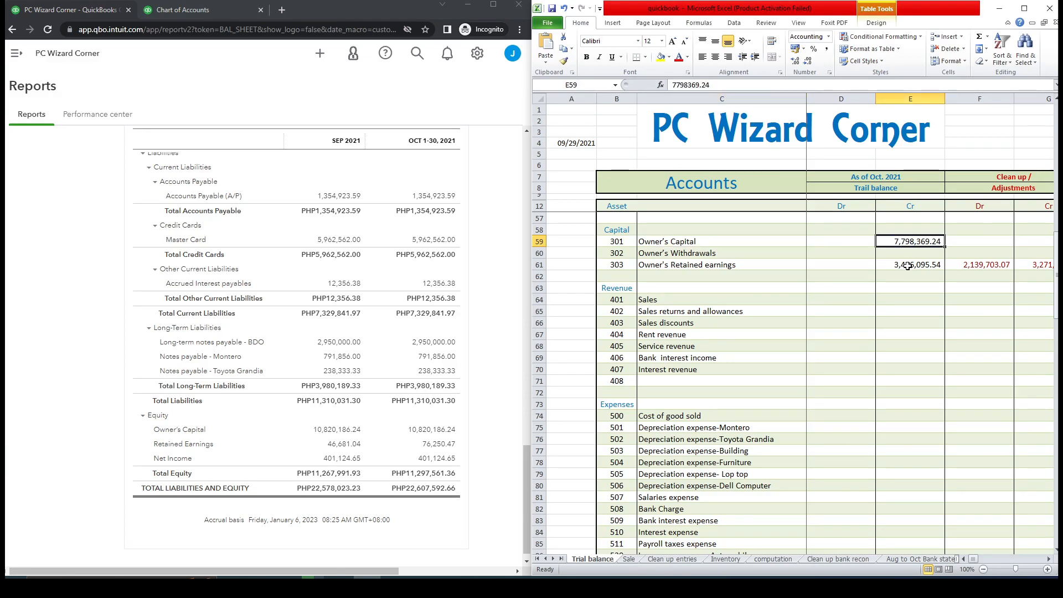
left_click(907, 266, "ctrl")
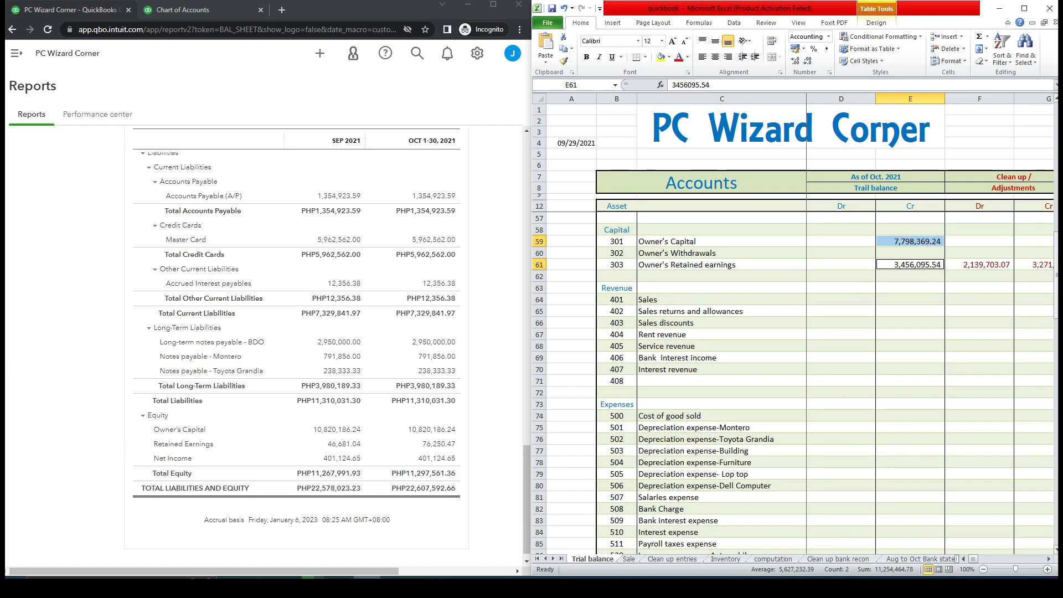
Copy the amount 13527.15 from the formula of the Investment in Bonds debit adjustment in cell F39
left_click_drag(1055, 315, 1056, 304)
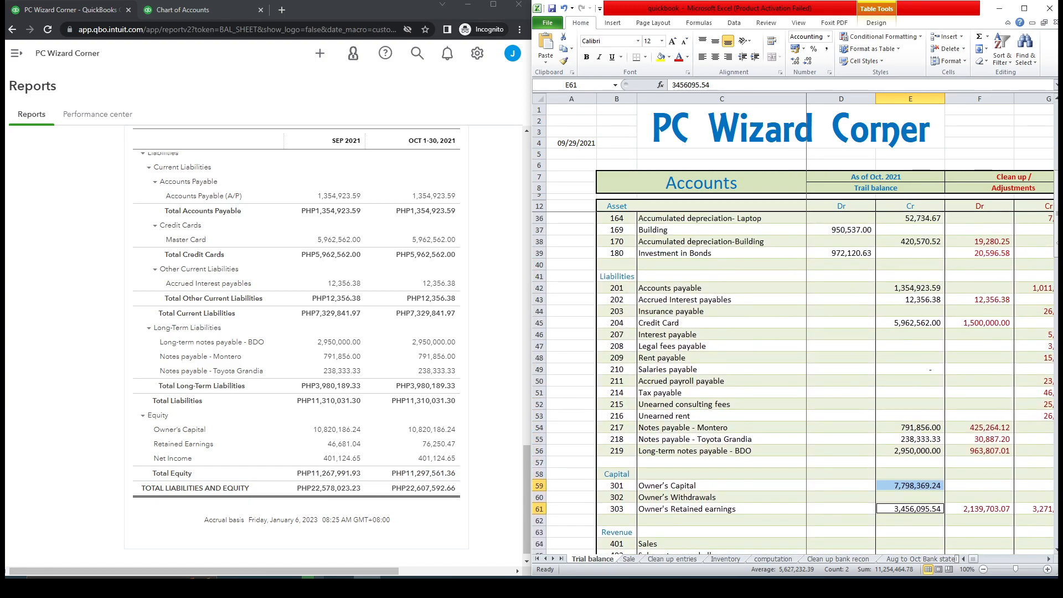
left_click(998, 252)
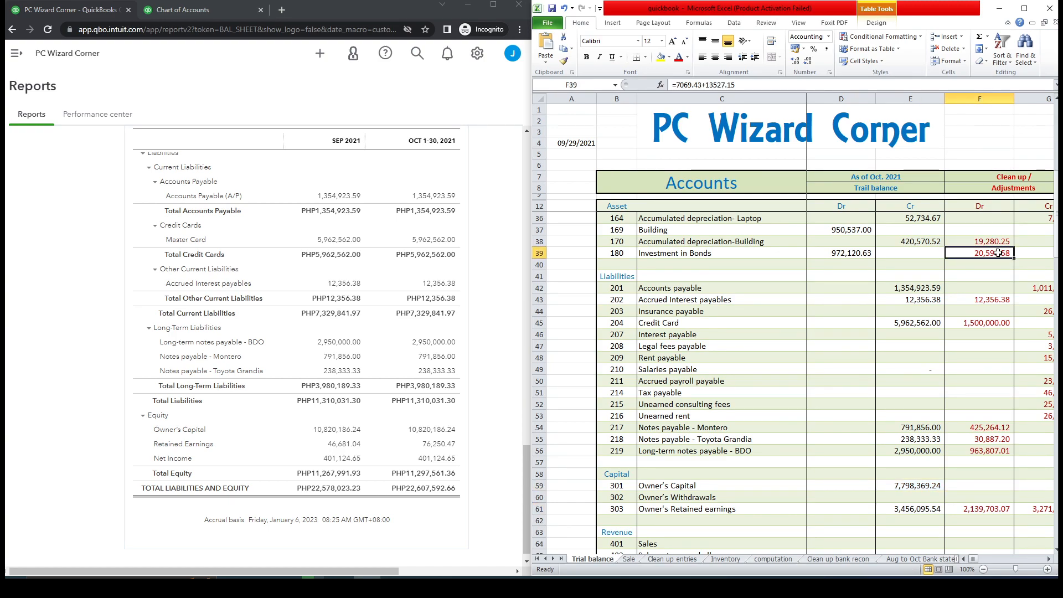
left_click_drag(706, 85, 737, 85)
key("ctrl+c")
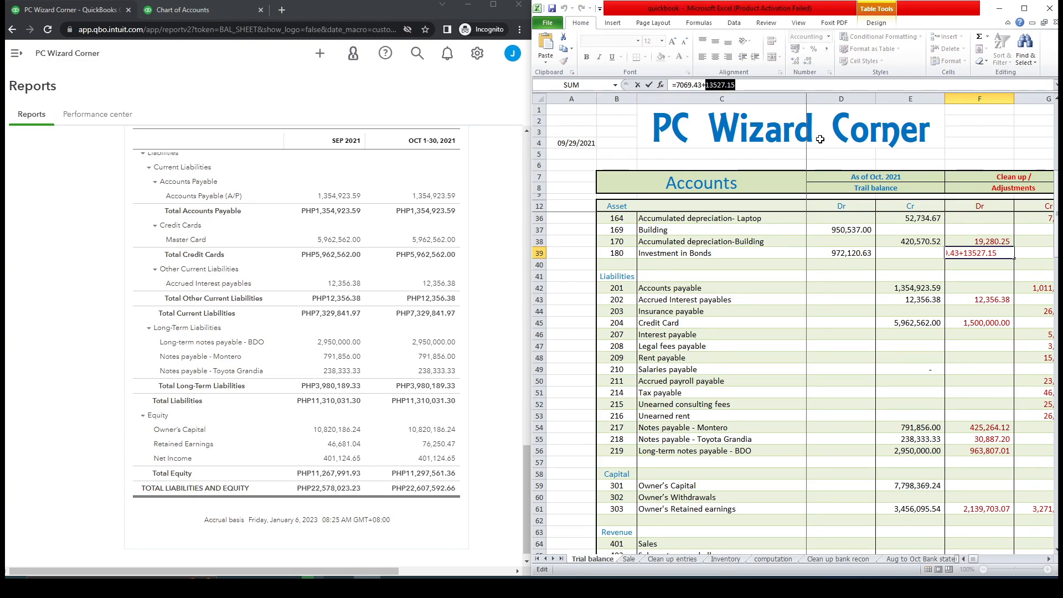
left_click_drag(1055, 191, 1055, 354)
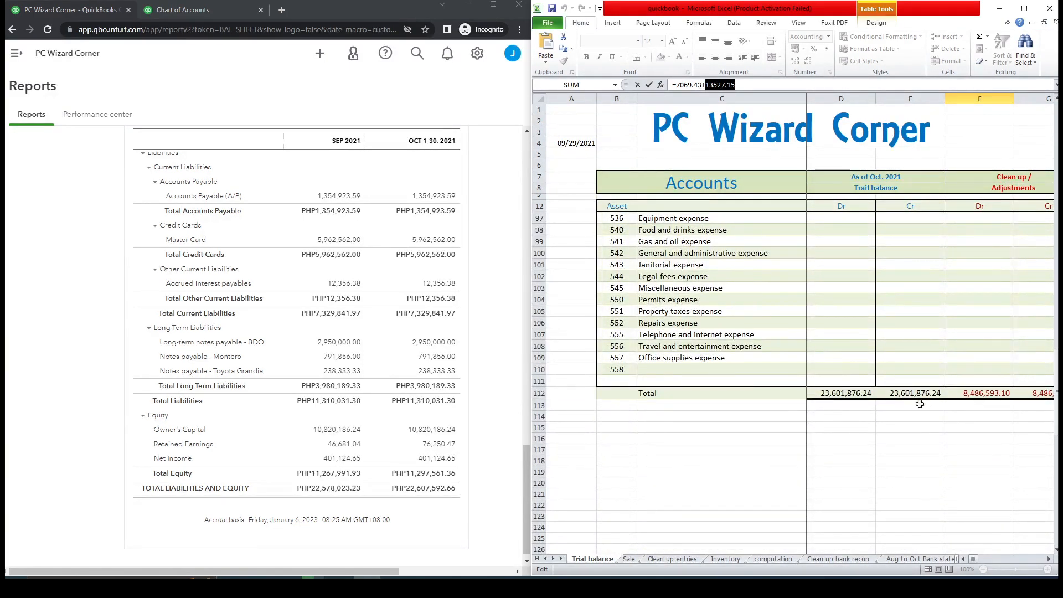
left_click(825, 420)
key("Escape")
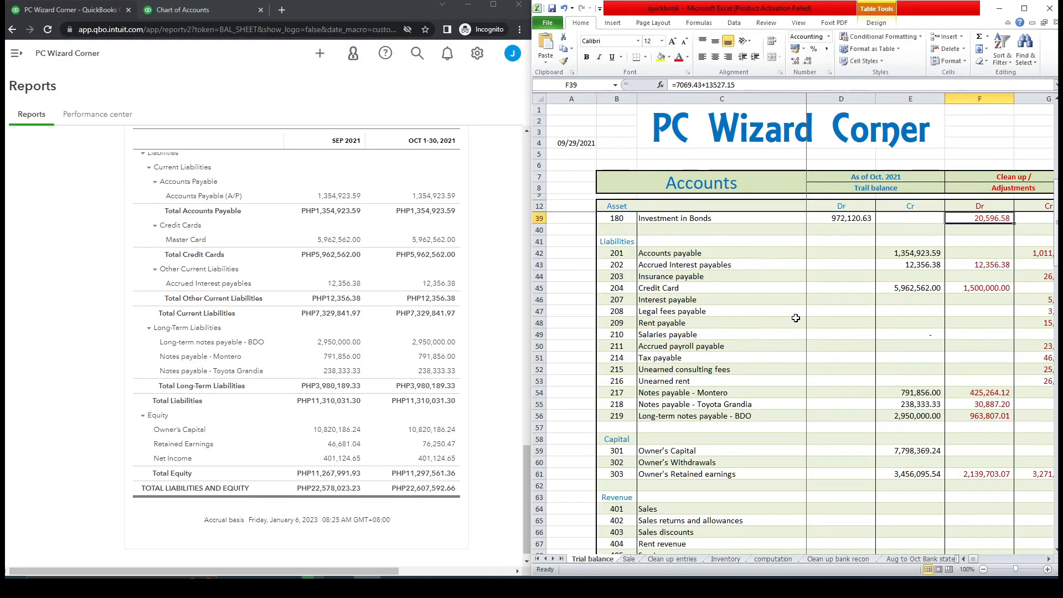
left_click(709, 85)
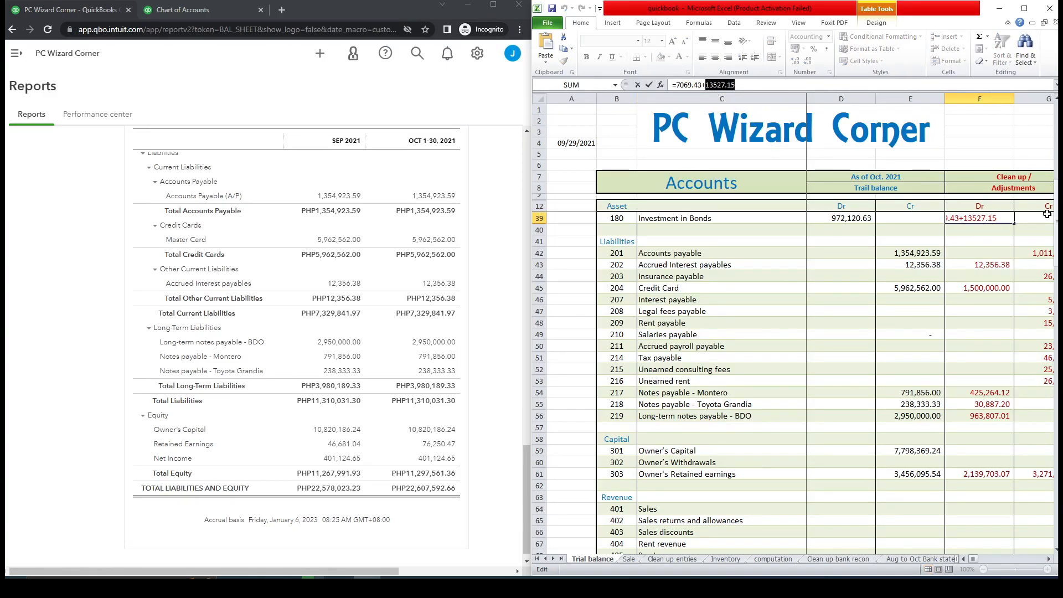
key("Escape")
Paste 13527.15 into cell D114 below the trial balance totals
left_click_drag(1055, 222, 1055, 249)
left_click(845, 336)
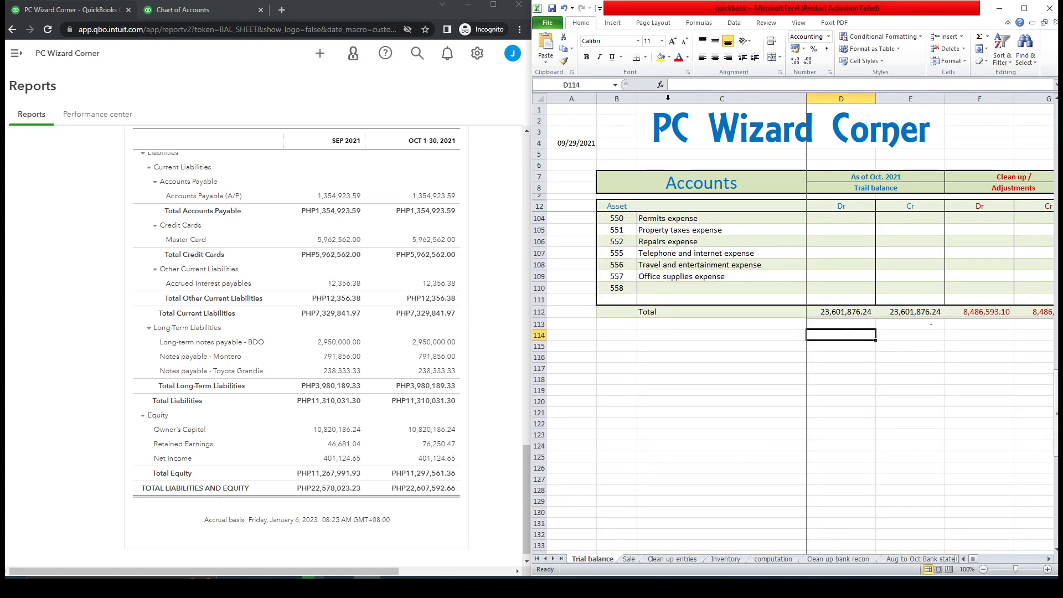
left_click(690, 83)
key("ctrl+v")
key("Return")
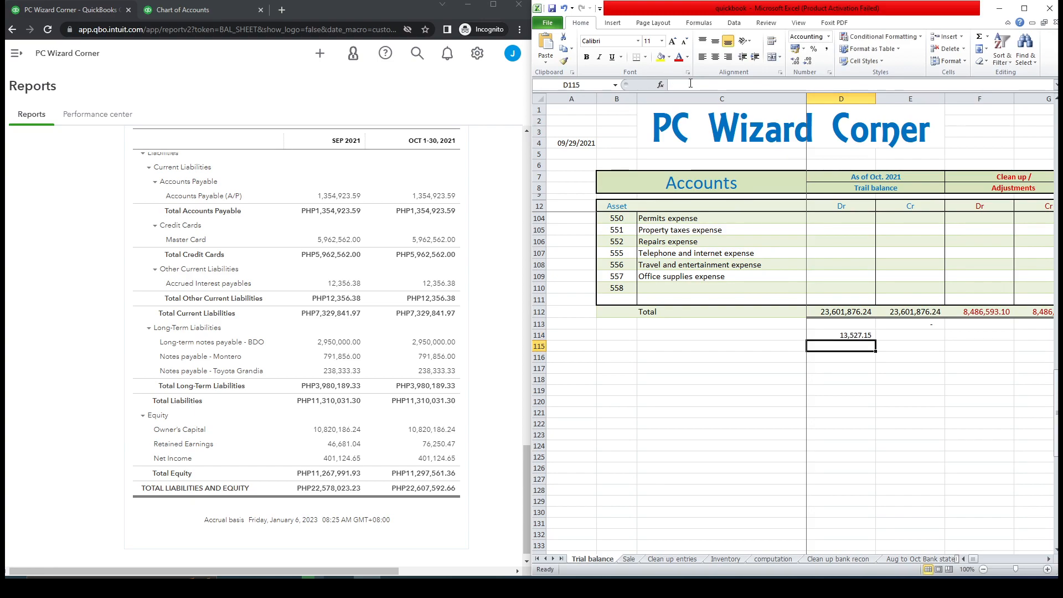
Recheck the combined credit balance of Owner's Capital and Owner's Retained earnings in the trial balance
left_click_drag(1055, 388, 1050, 238)
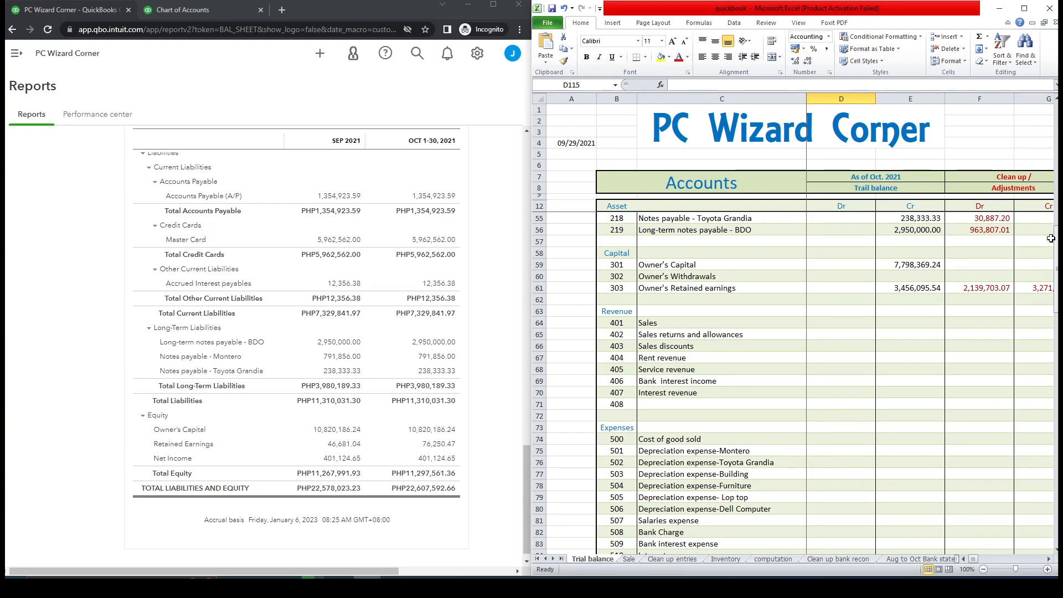
left_click(920, 265)
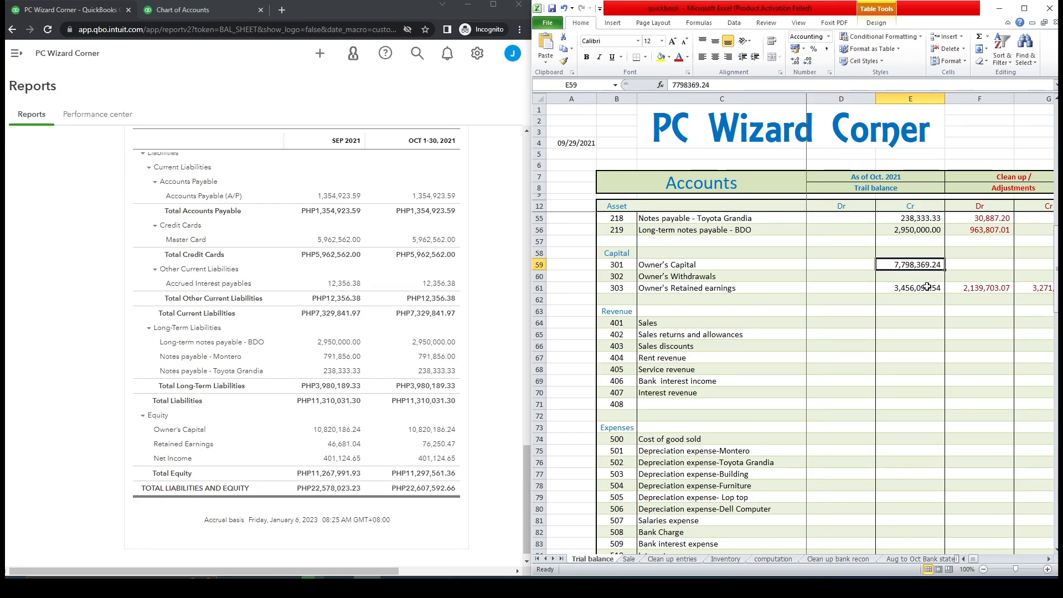
left_click(926, 289, "ctrl")
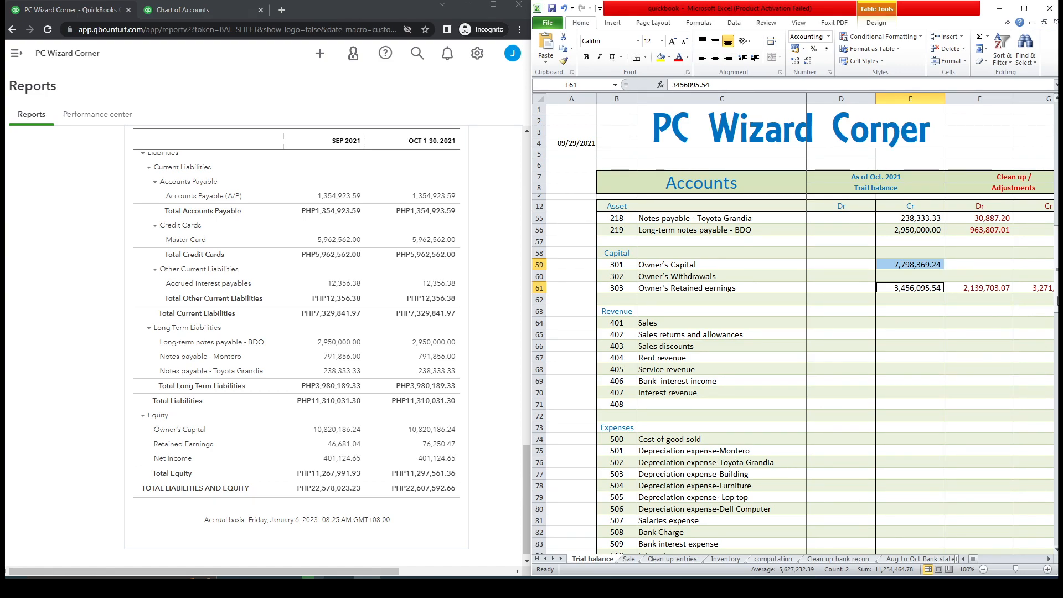
Examine the 13527.15 component of the Investment in Bonds debit adjustment formula in cell F39
scroll(1001, 315, "up", 9)
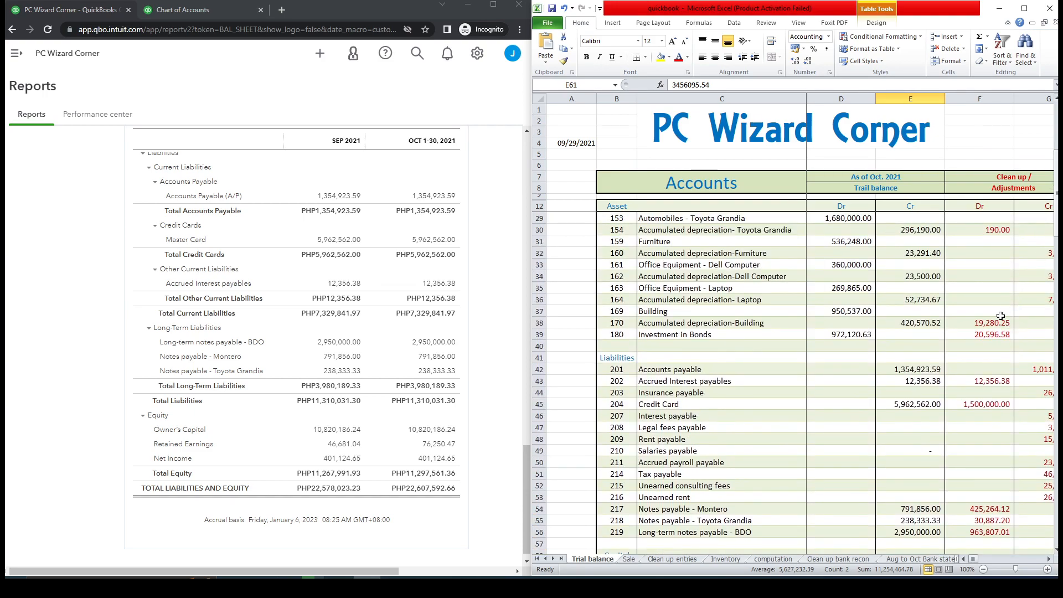
left_click(989, 335)
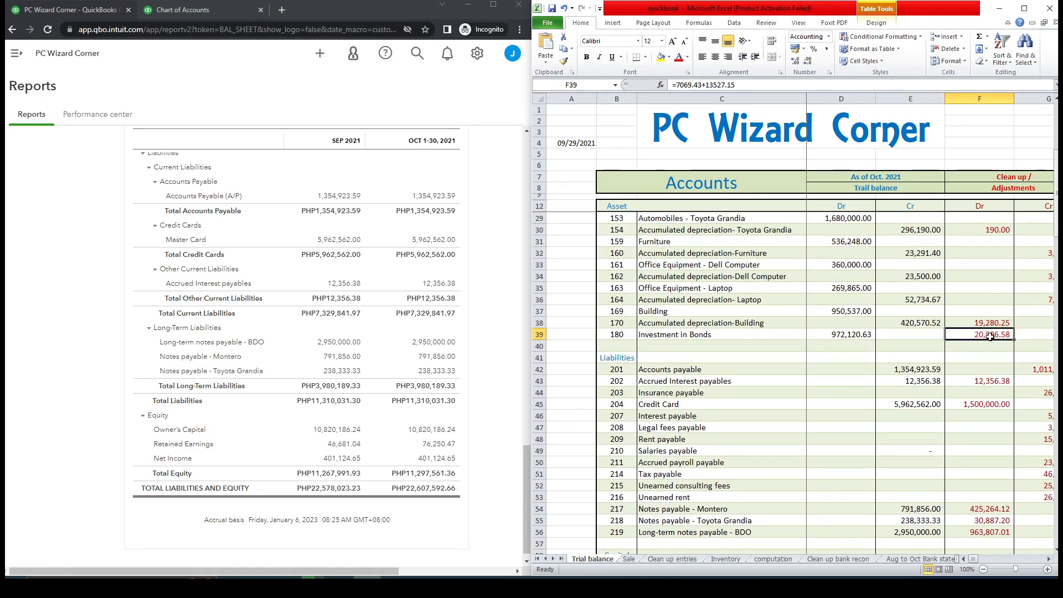
left_click_drag(706, 85, 764, 141)
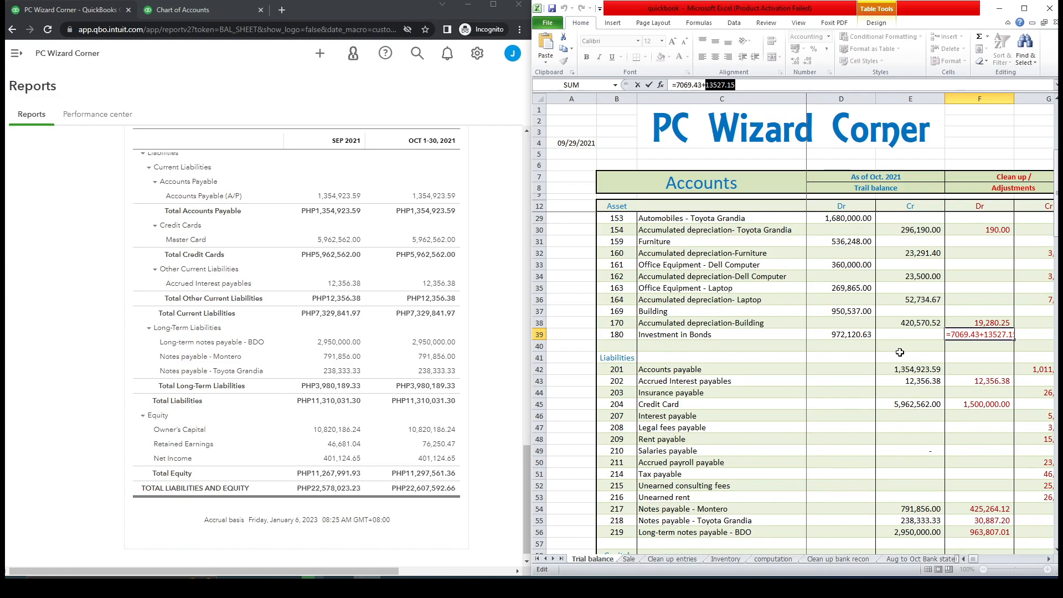
key("ctrl+Return")
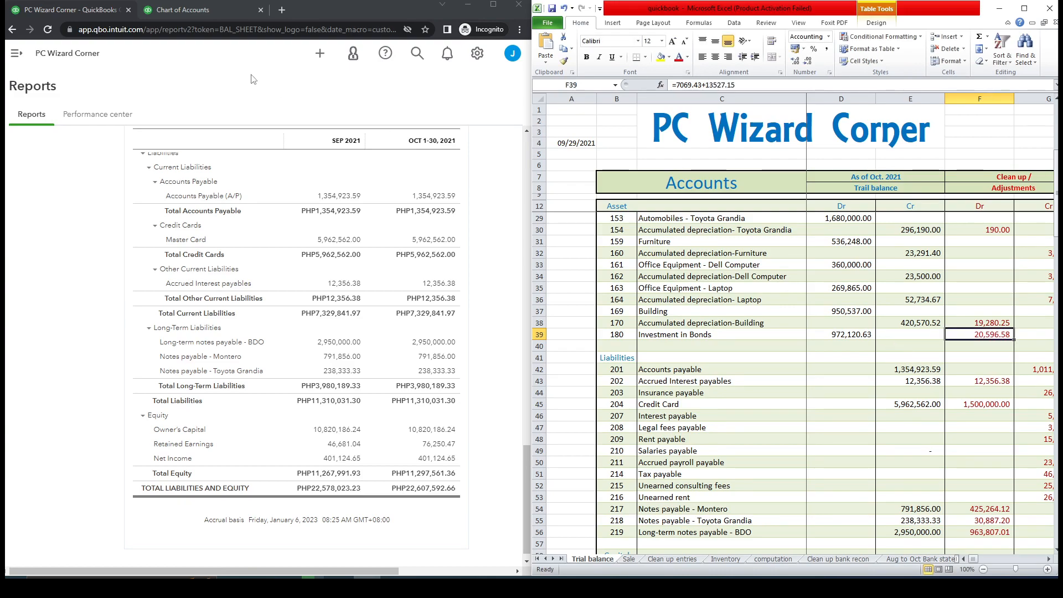
Start a journal entry in QuickBooks and open the existing Journal Entry No.2 from the recent journal entries
left_click(198, 12)
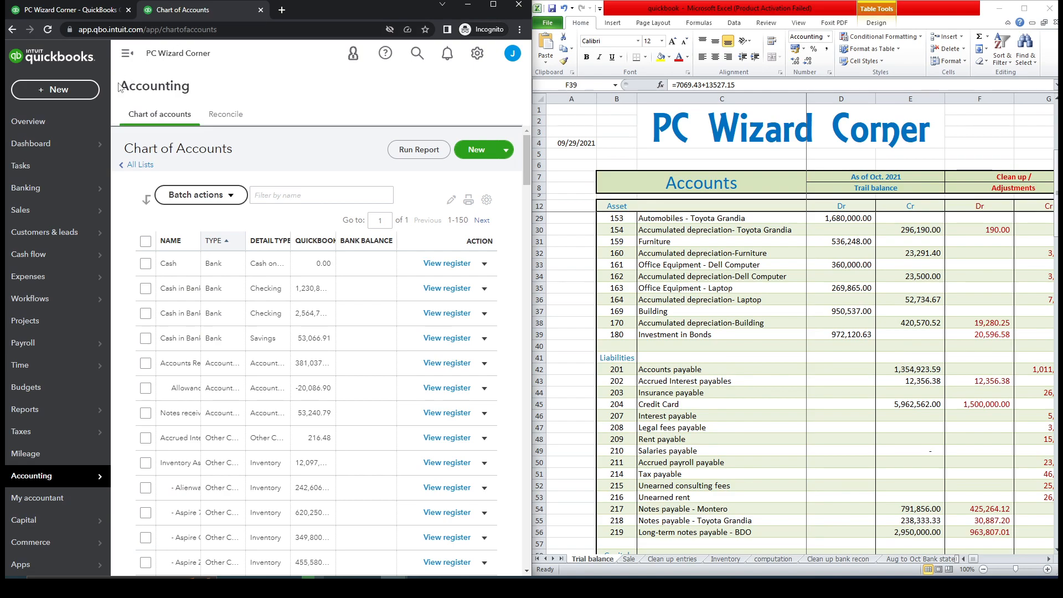
left_click(80, 97)
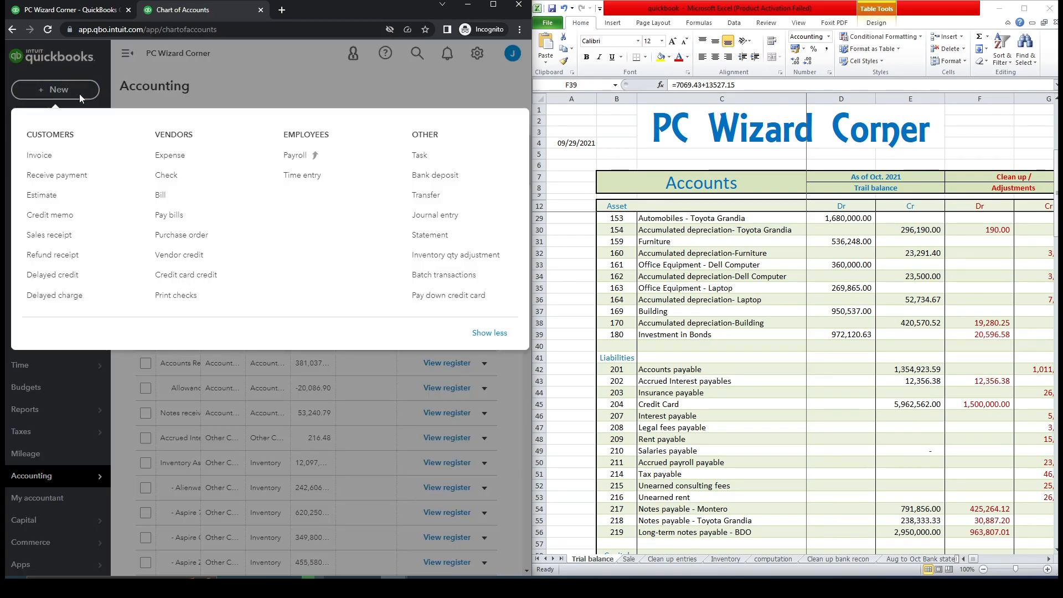
left_click(475, 228)
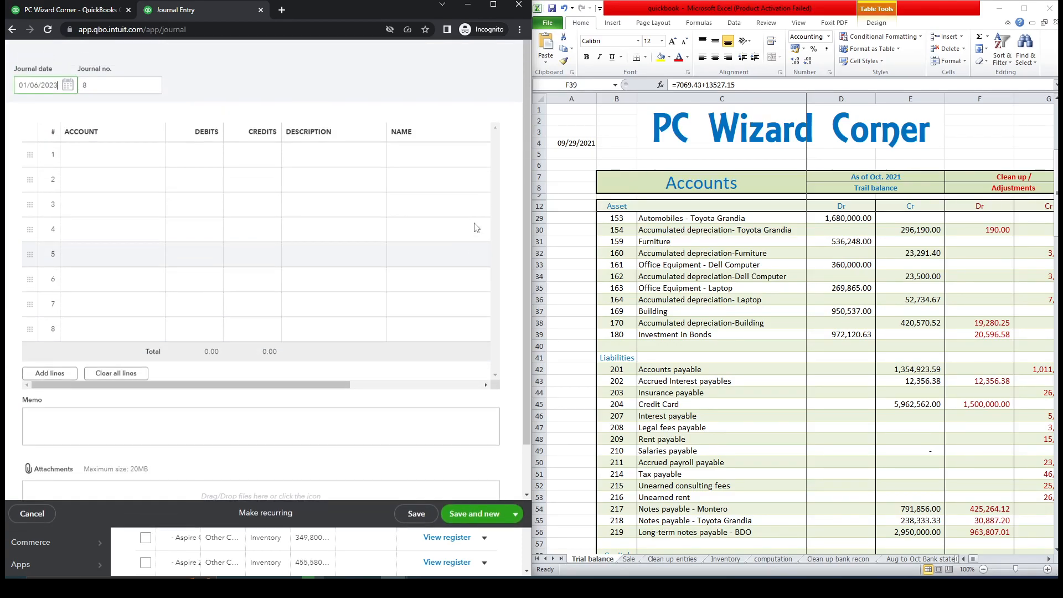
left_click(12, 59)
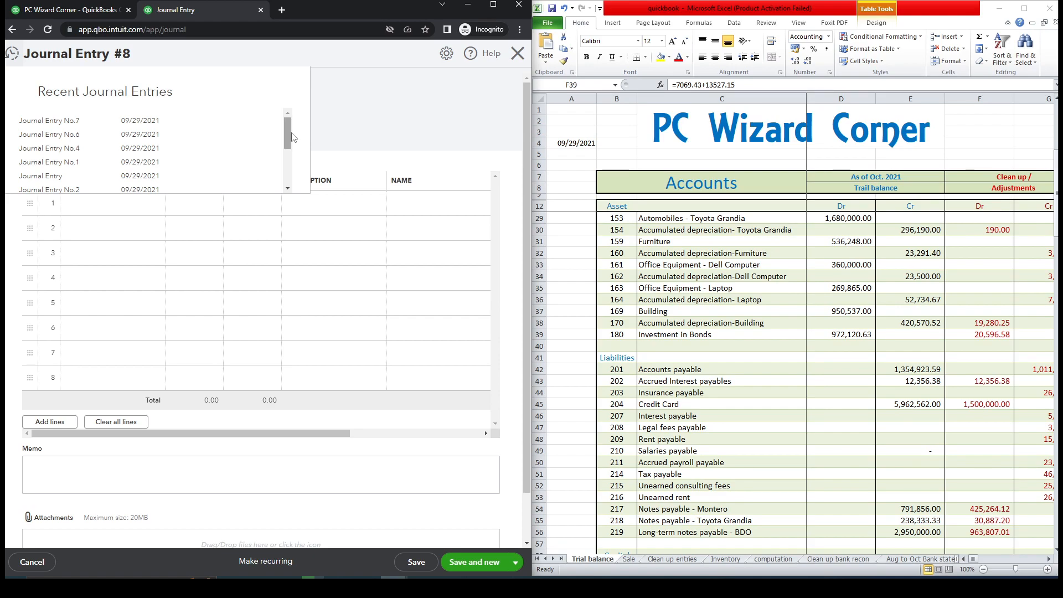
left_click_drag(292, 134, 292, 148)
scroll(124, 140, "down", 3)
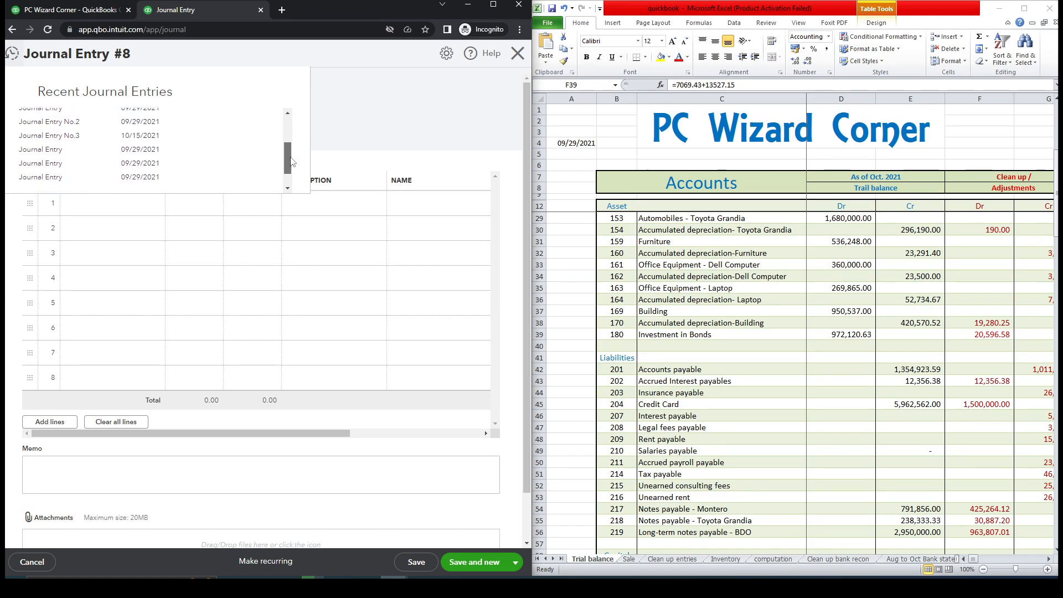
left_click(76, 118)
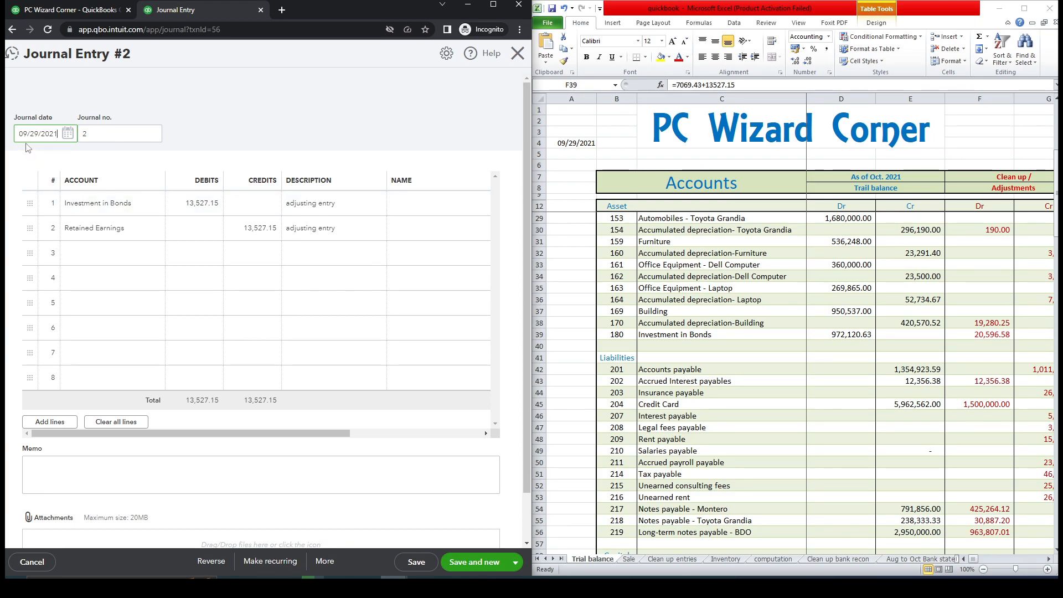
Compare the Investment in Bonds schedule on the computation sheet with its balance sheet amounts, and return to Journal Entry #2
left_click(779, 559)
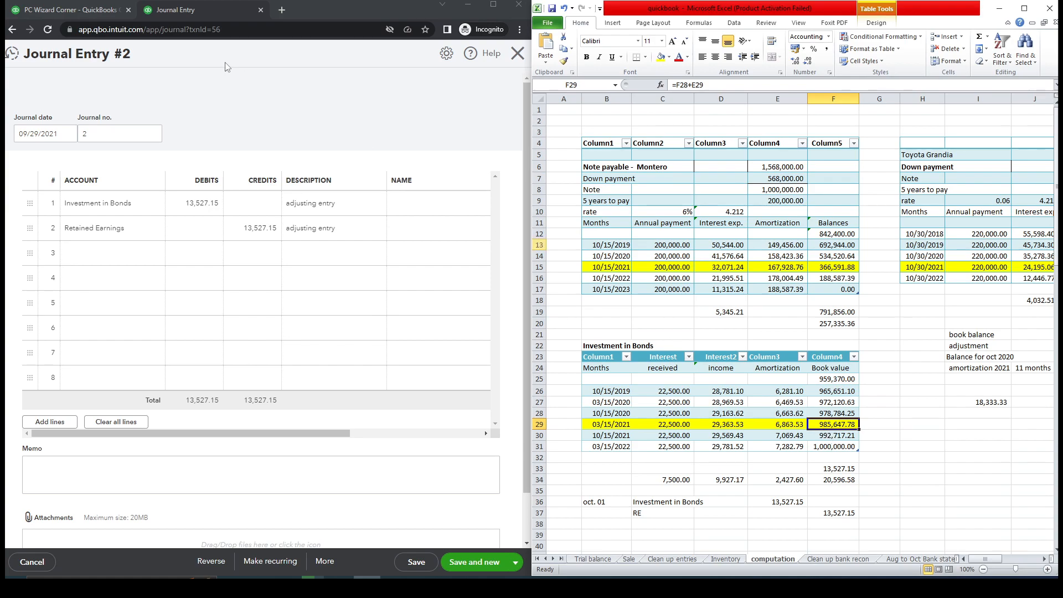
left_click(65, 10)
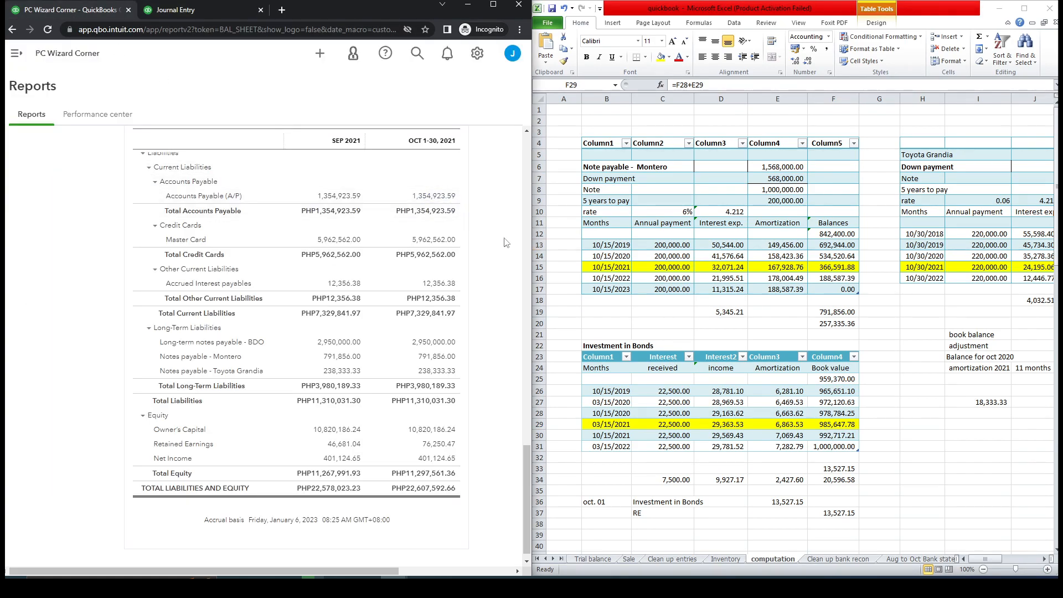
left_click_drag(527, 464, 514, 301)
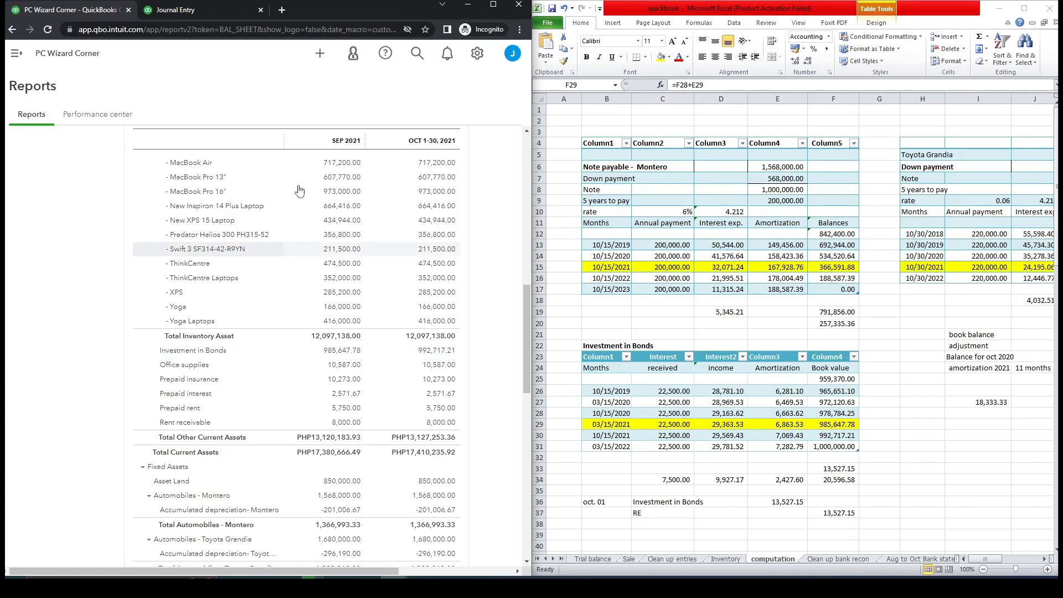
left_click(195, 11)
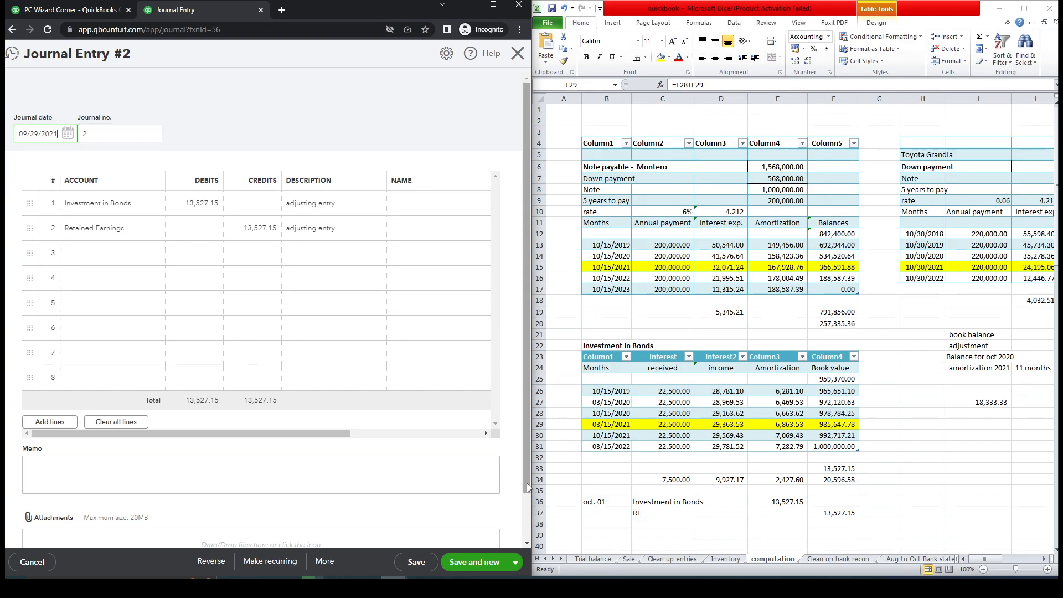
Return to the Trial balance sheet and review the sum of the Owner's Capital and Owner's Retained earnings credits
left_click(596, 559)
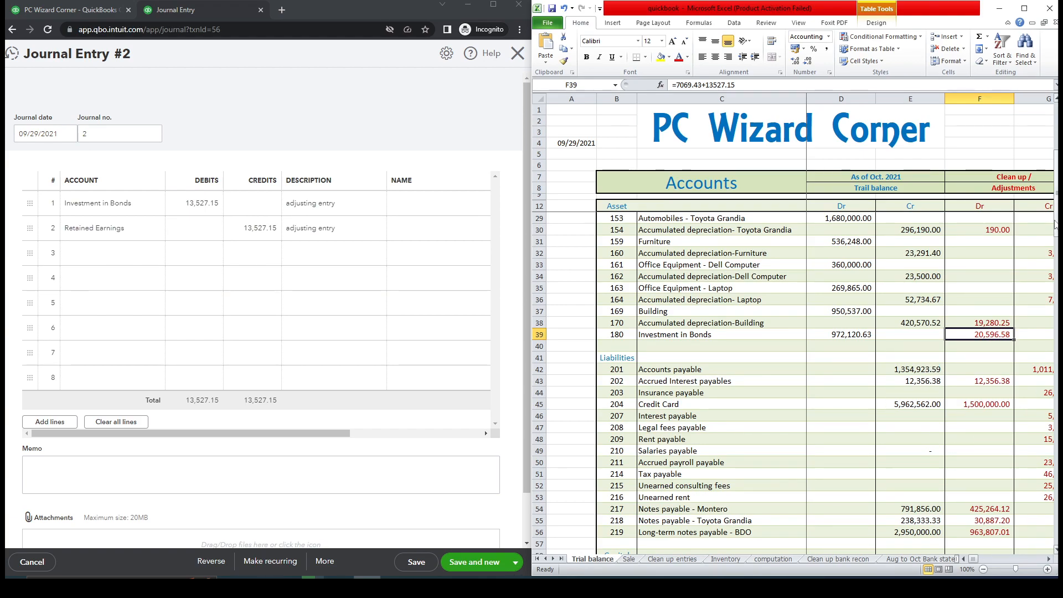
scroll(933, 313, "down", 8)
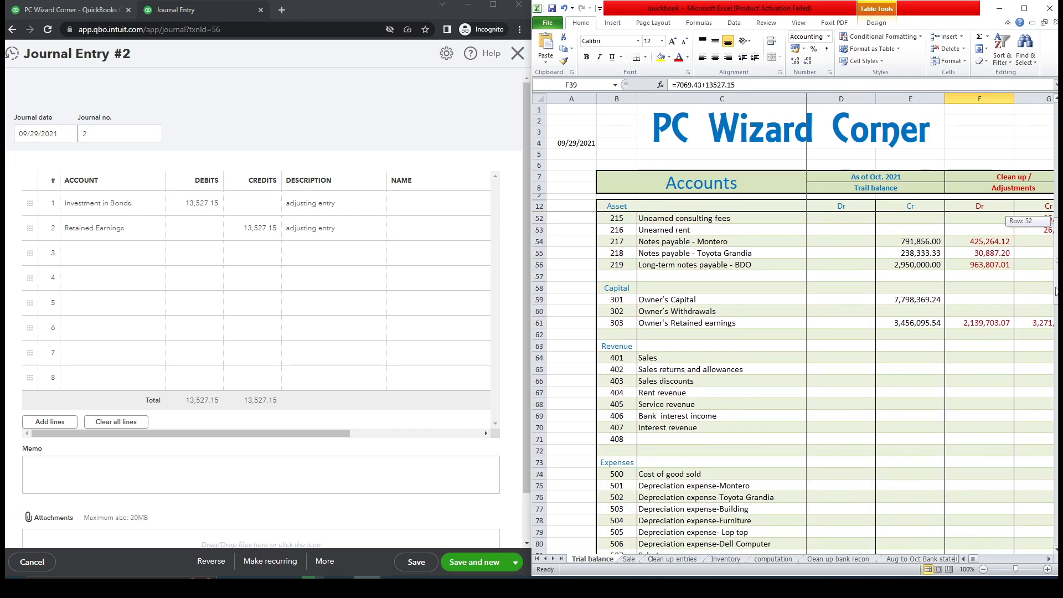
left_click(924, 302)
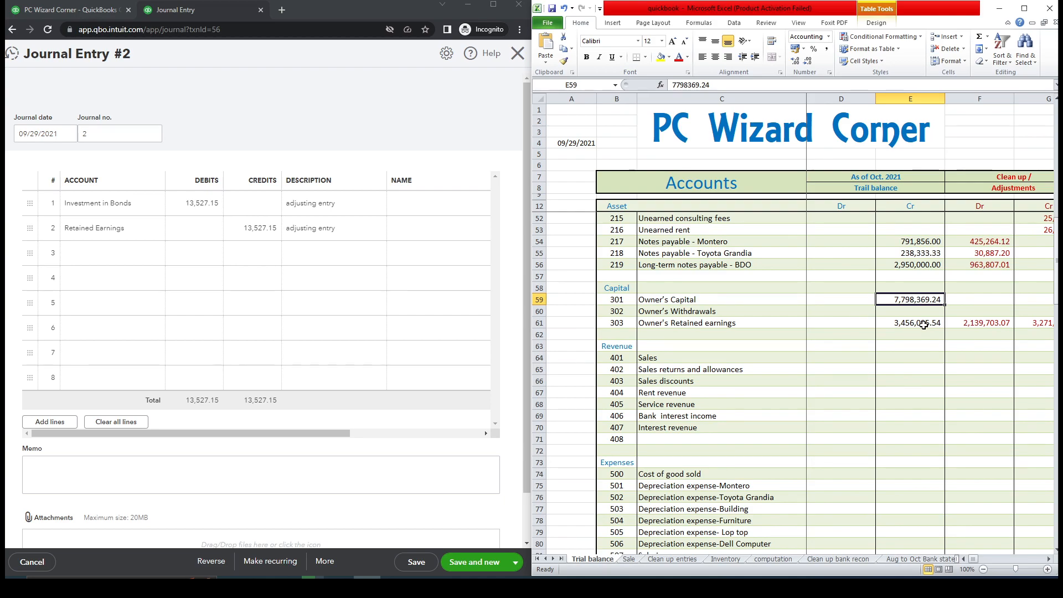
left_click(923, 325, "ctrl")
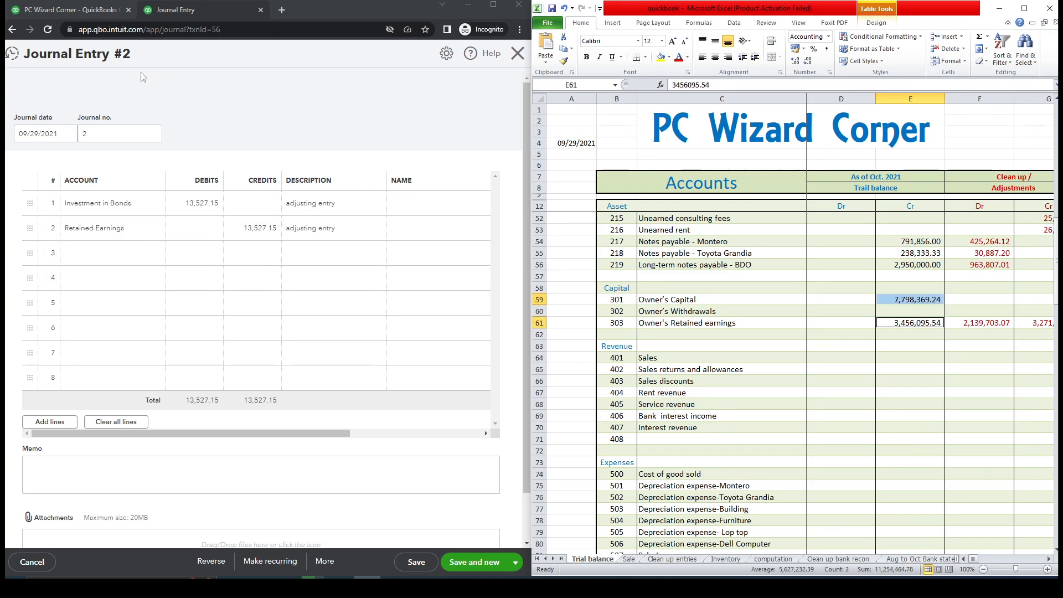
Change the date of Journal Entry #2 to 10/01/2021, then save and close the entry
left_click_drag(27, 133, 17, 133)
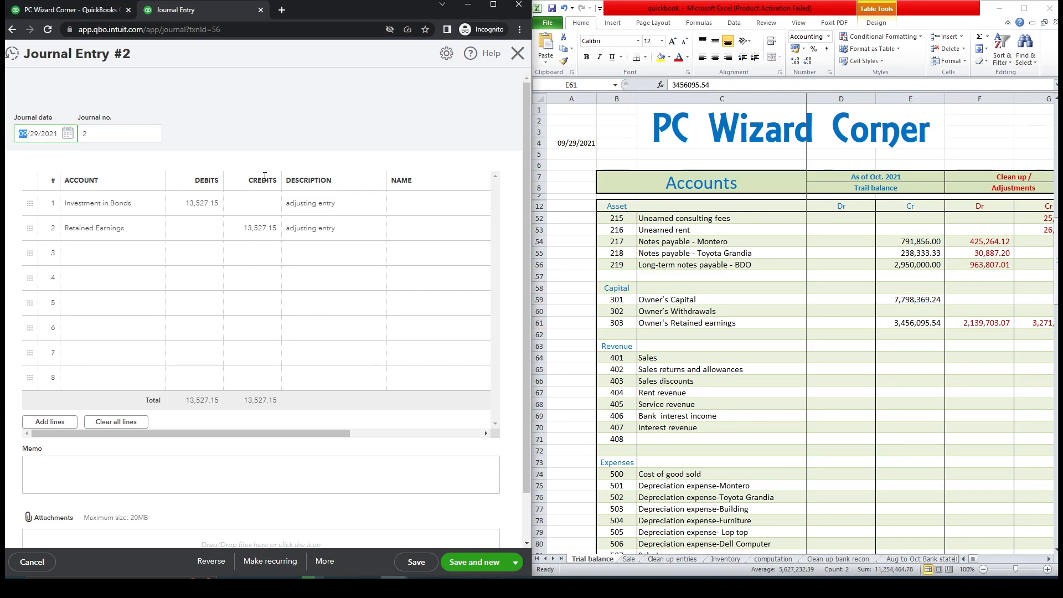
type("10/01")
left_click(516, 564)
left_click(468, 546)
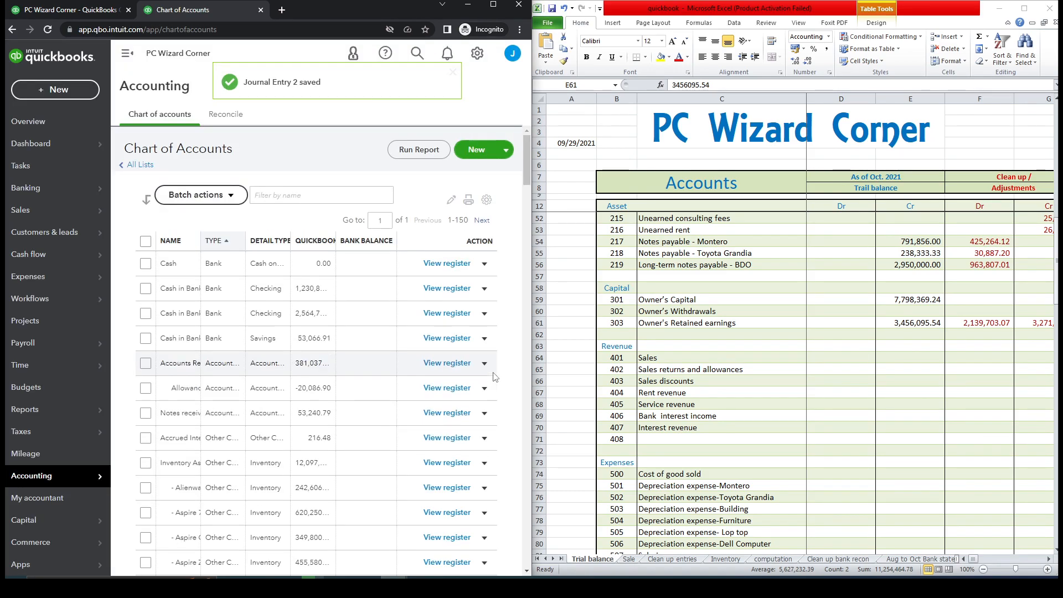
Reload the QuickBooks balance sheet report to include the updated journal entry
left_click(54, 11)
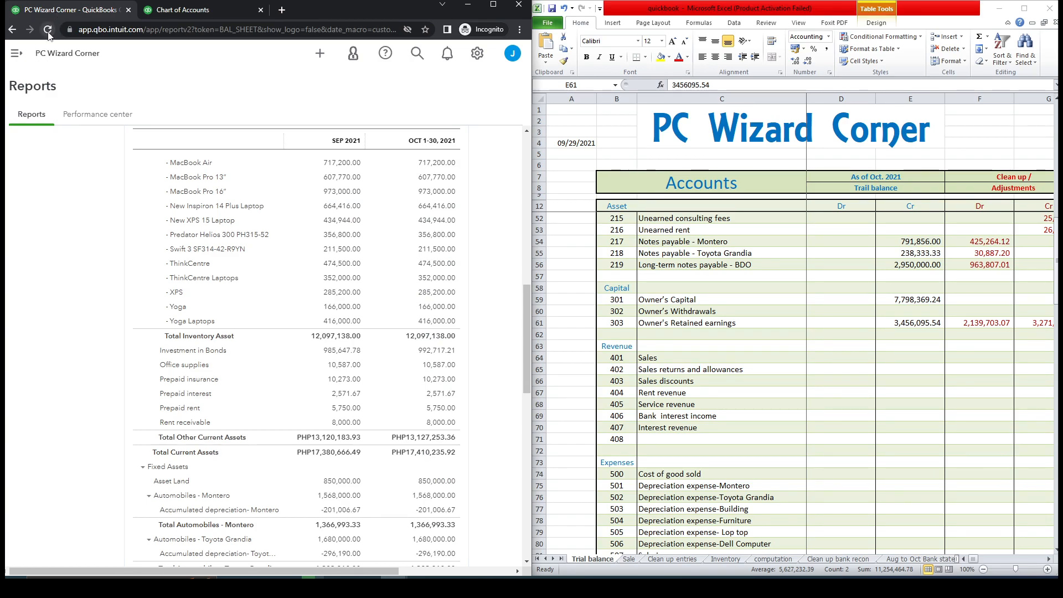
left_click(48, 34)
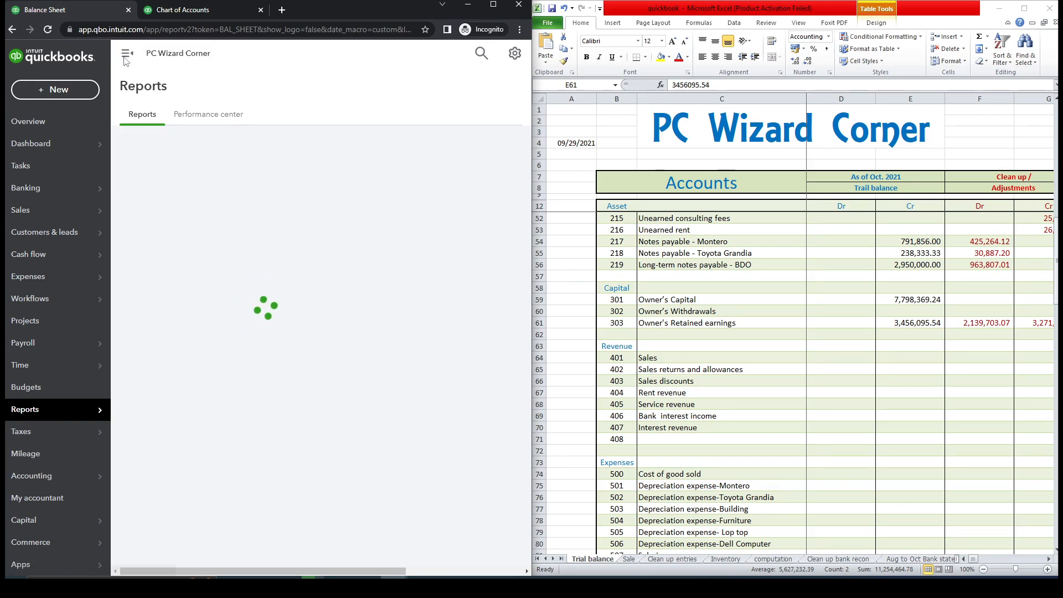
Compare the equity section of the QuickBooks balance sheet with the Owner's Capital and Owner's Retained earnings credits on the Trial balance sheet
left_click(125, 62)
left_click_drag(527, 191, 509, 308)
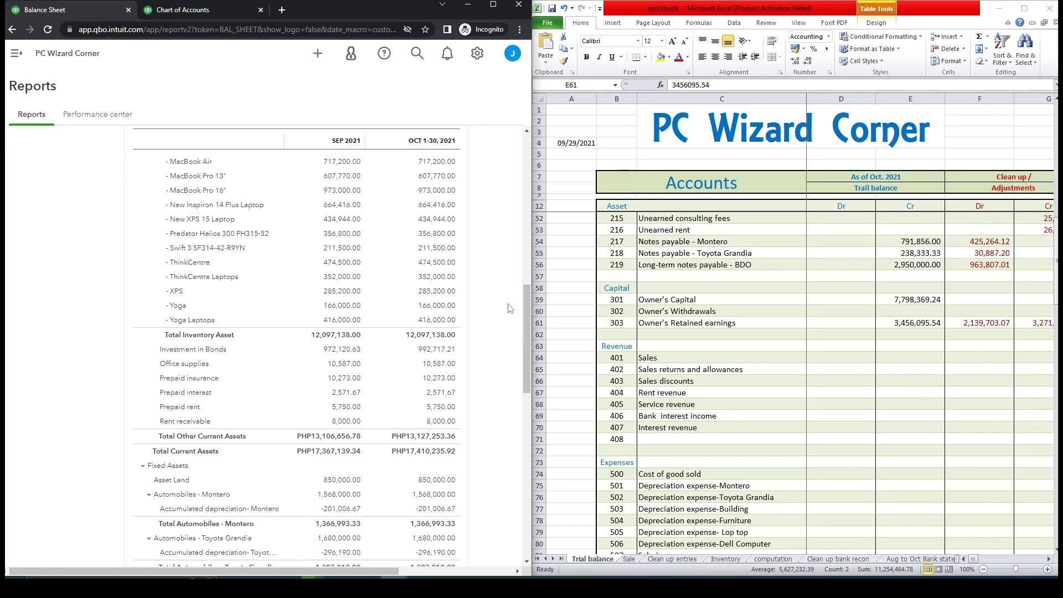
left_click(819, 298)
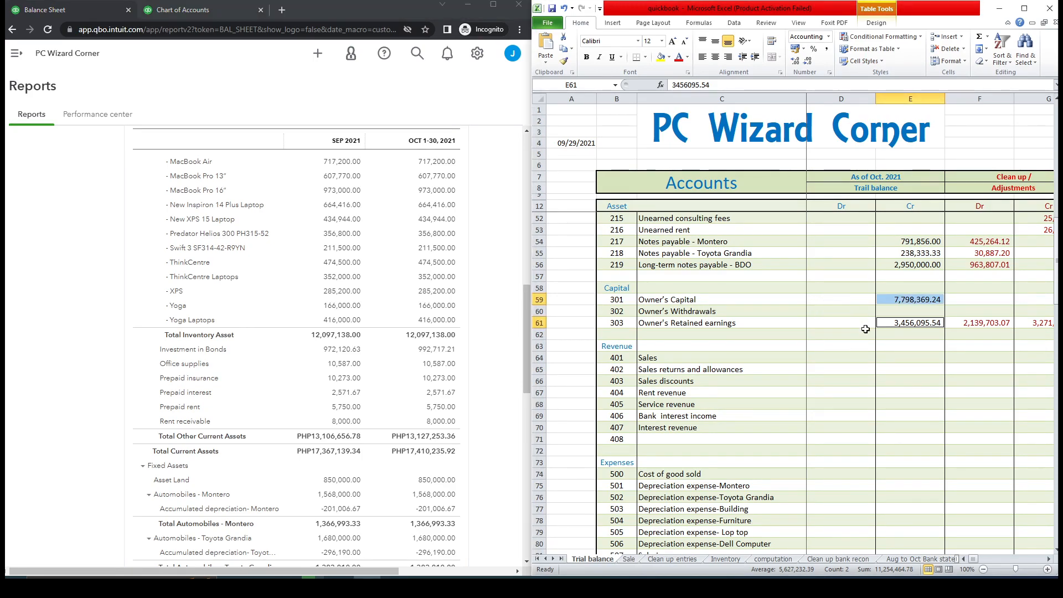
left_click_drag(1056, 251, 1056, 244)
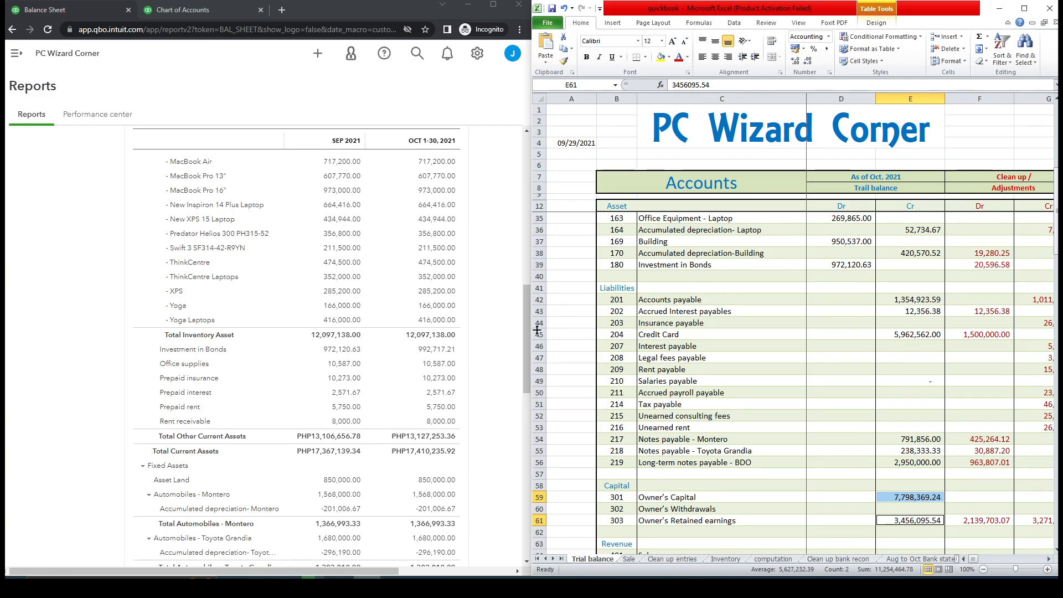
left_click_drag(1055, 251, 1055, 317)
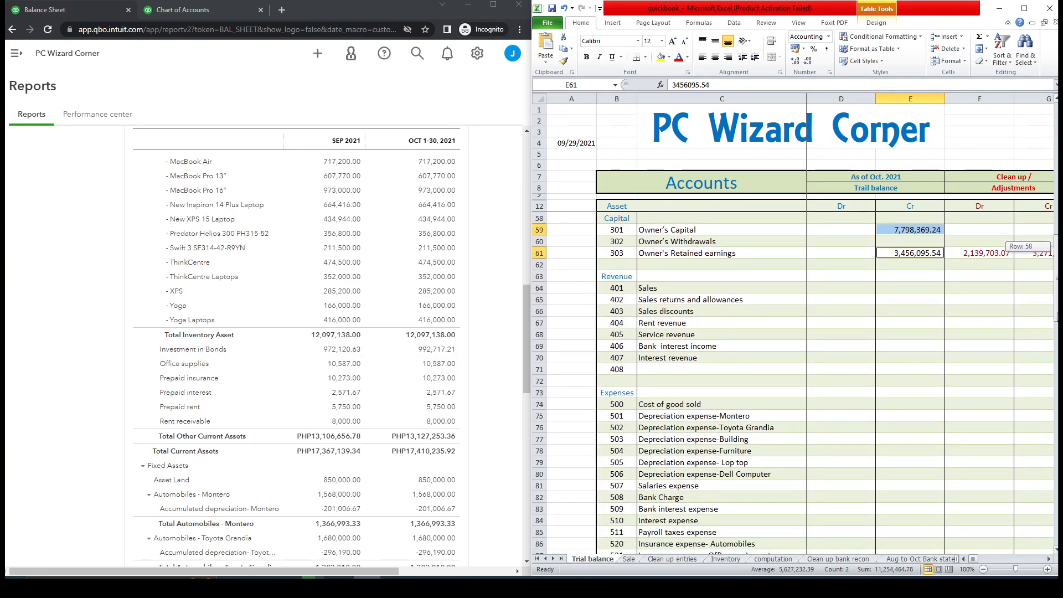
left_click_drag(525, 320, 526, 490)
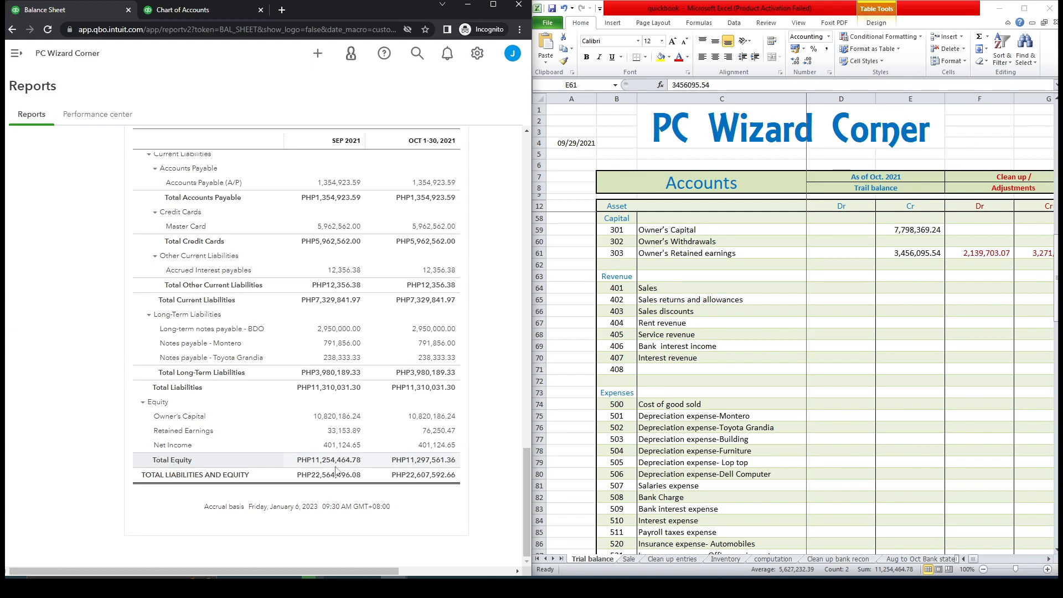
left_click(906, 233)
left_click(713, 235)
left_click(712, 255)
left_click(901, 256)
Copy the Owner's Capital label from the balance sheet into cell C115 below the trial balance totals as "Owner's Capita"
left_click_drag(1056, 264, 1055, 412)
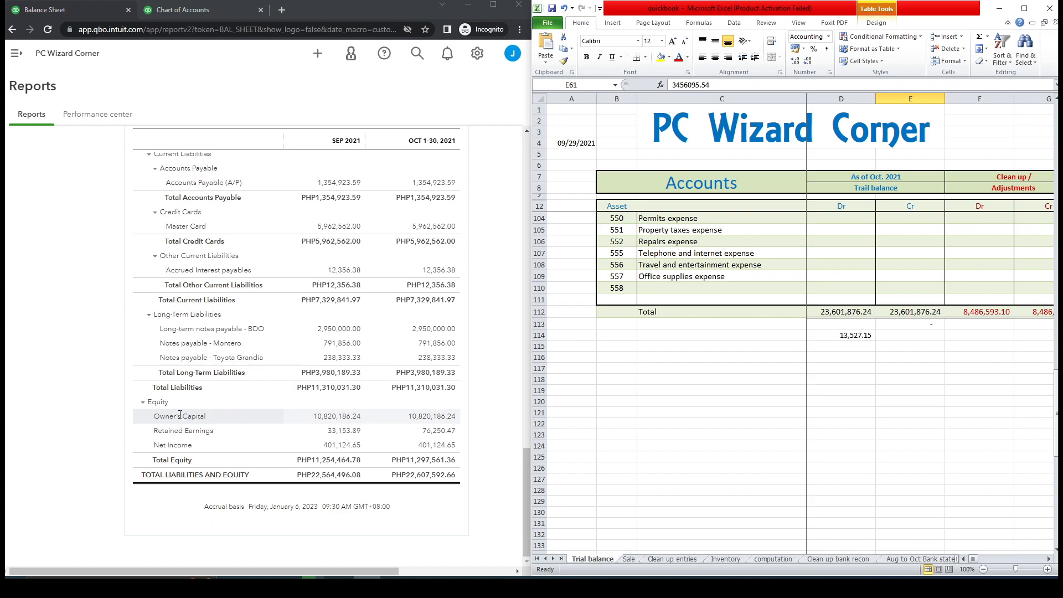
left_click(162, 416)
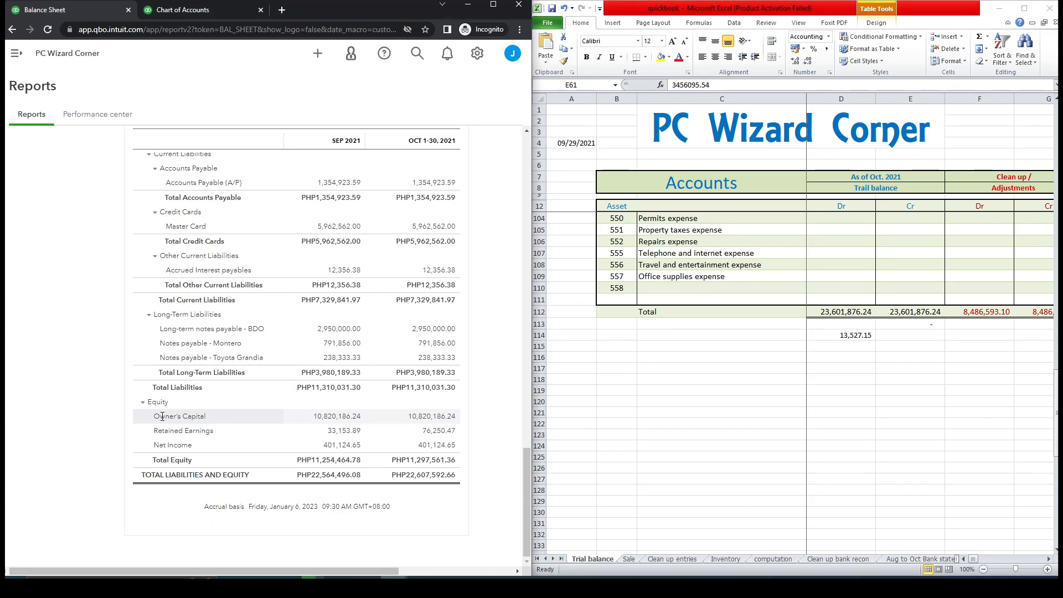
left_click(156, 419)
left_click_drag(155, 416, 208, 418)
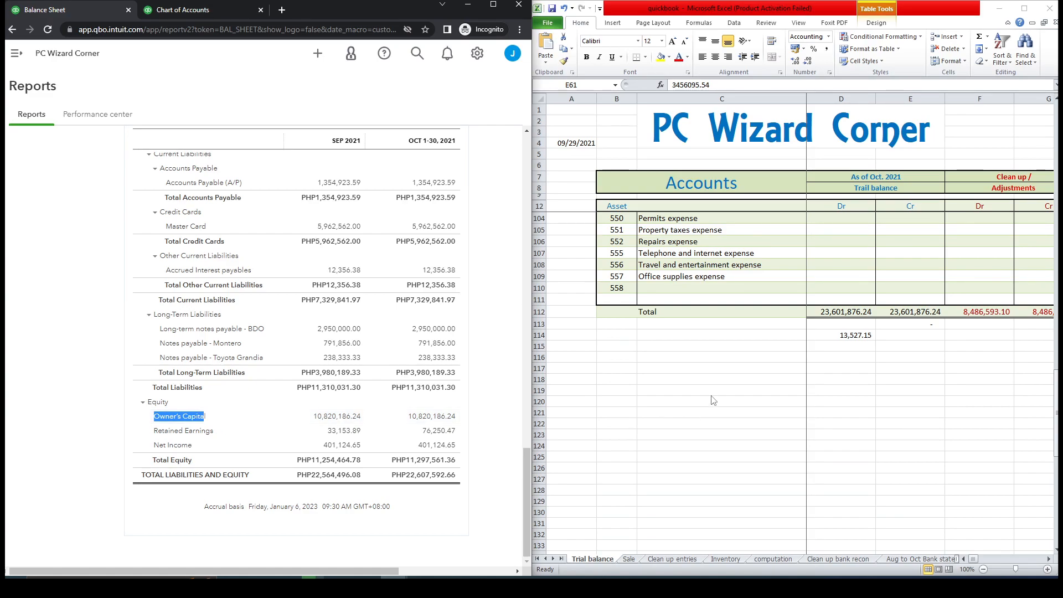
left_click(721, 346)
type("Owner's Capita")
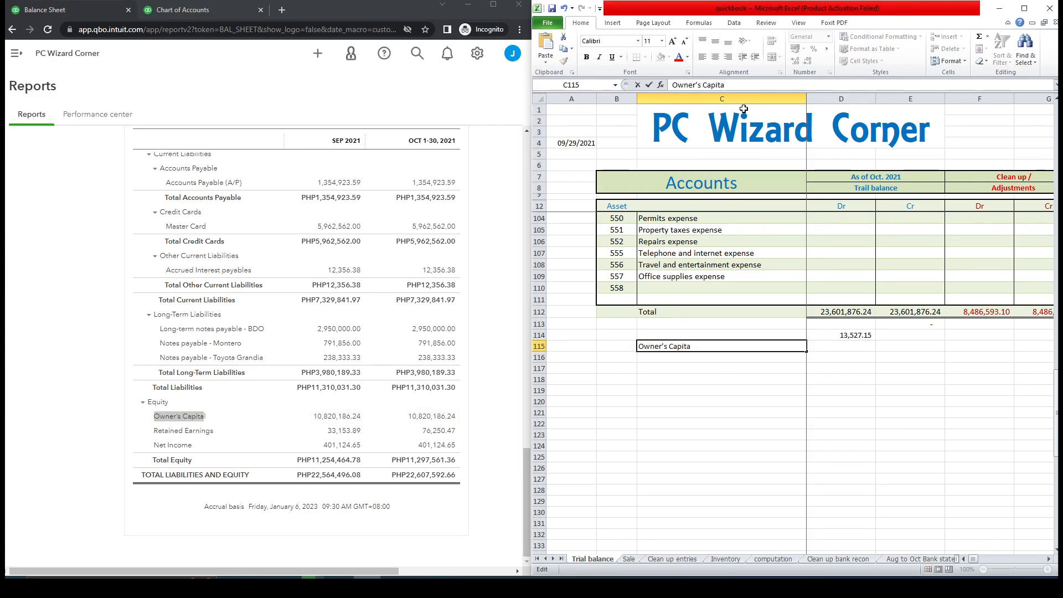
key("Return")
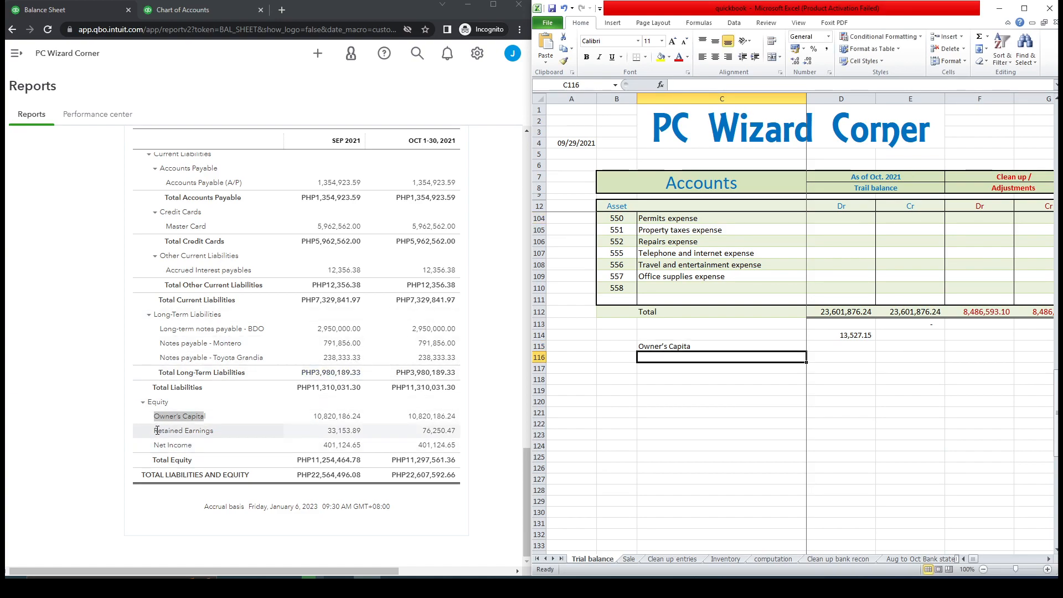
Copy the "Retained Earnings" label from the balance sheet into C116, and move both equity labels down to C117:C118
left_click_drag(156, 430, 225, 433)
key("ctrl+c")
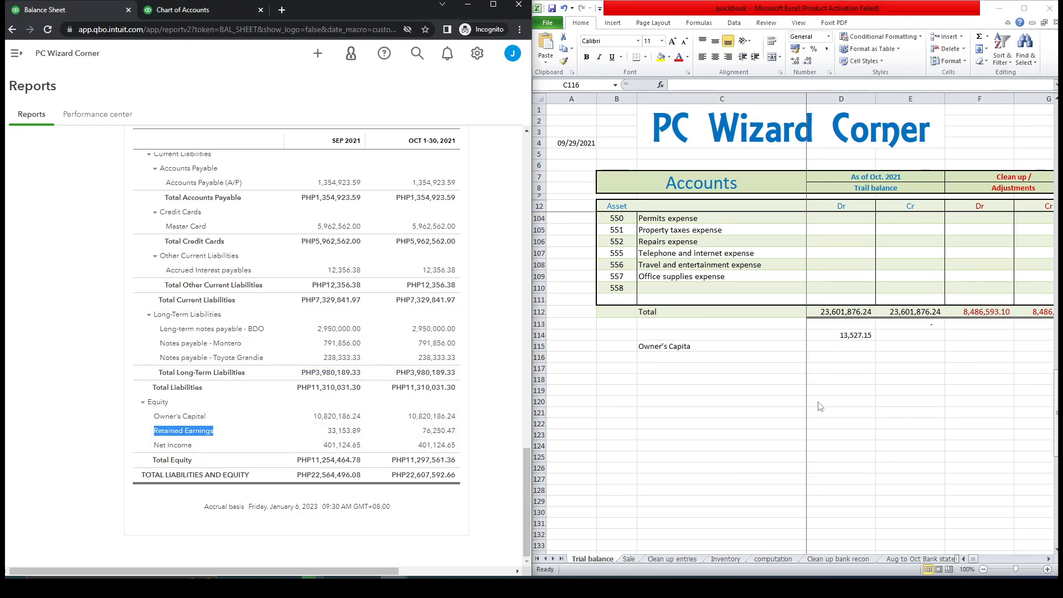
left_click(659, 361)
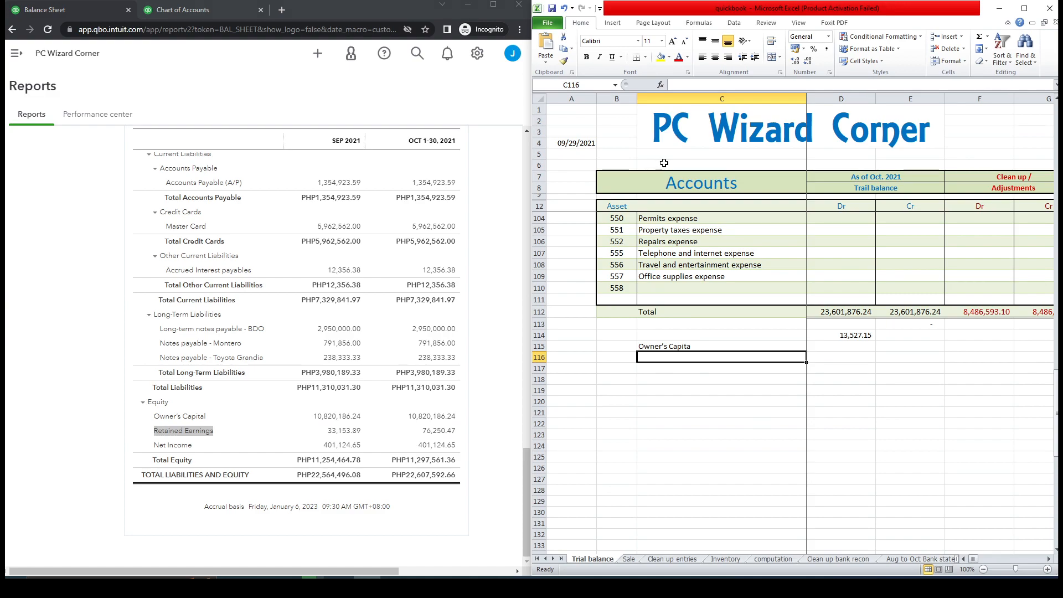
left_click(691, 85)
key("ctrl+v")
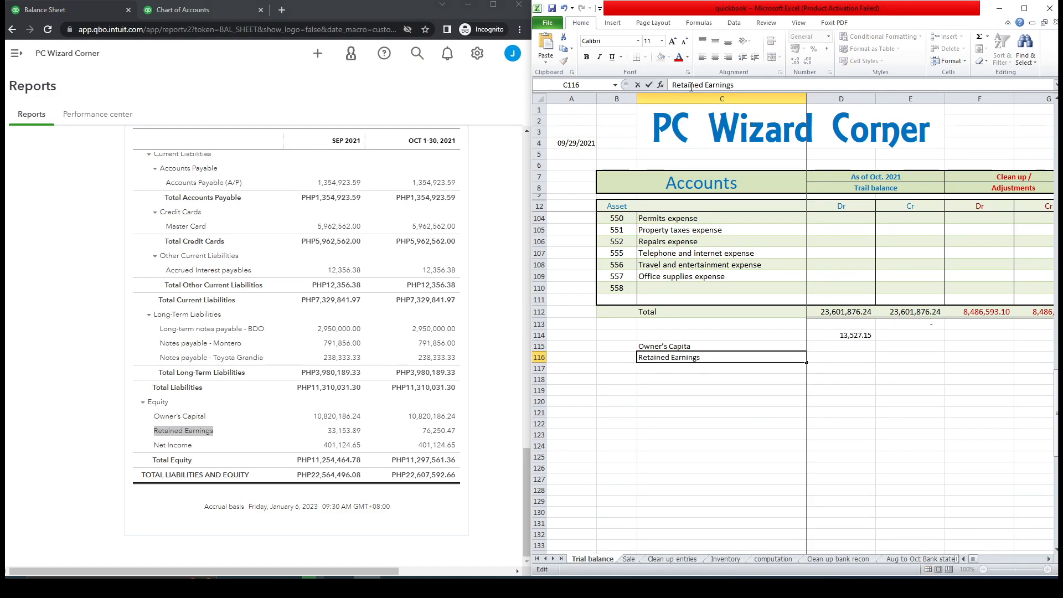
left_click_drag(675, 348, 690, 366)
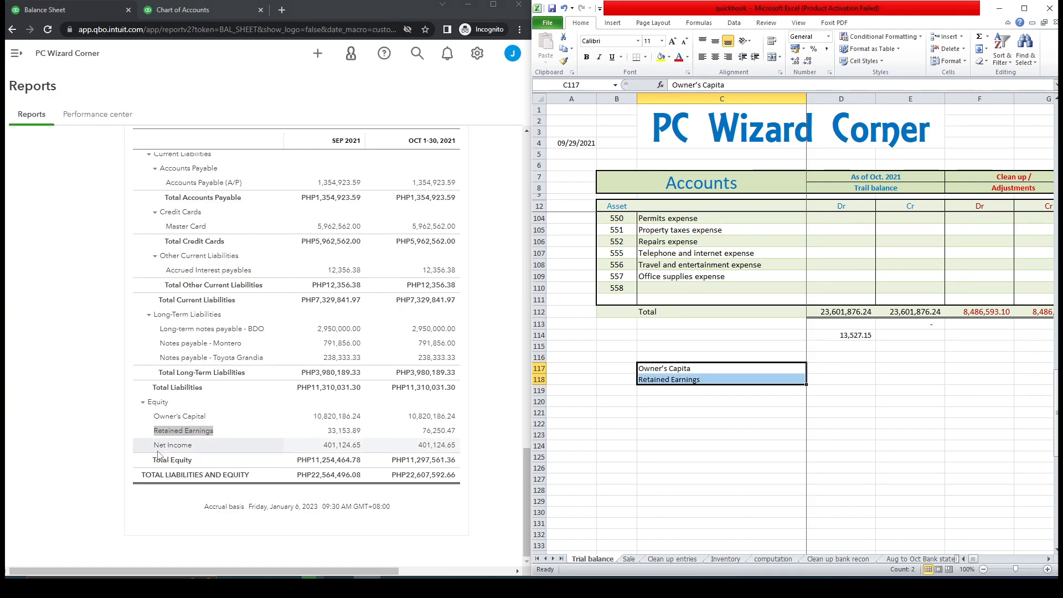
Open the Profit and Loss report behind the September 2021 Net Income and copy its "Services" label into C119
left_click(353, 452)
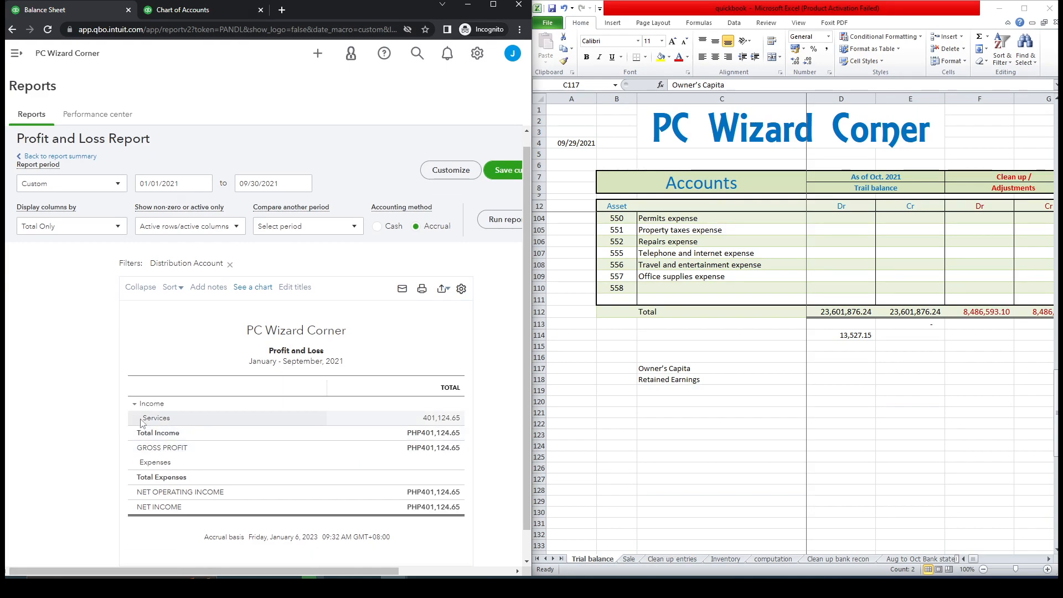
double_click(145, 419)
key("ctrl+c")
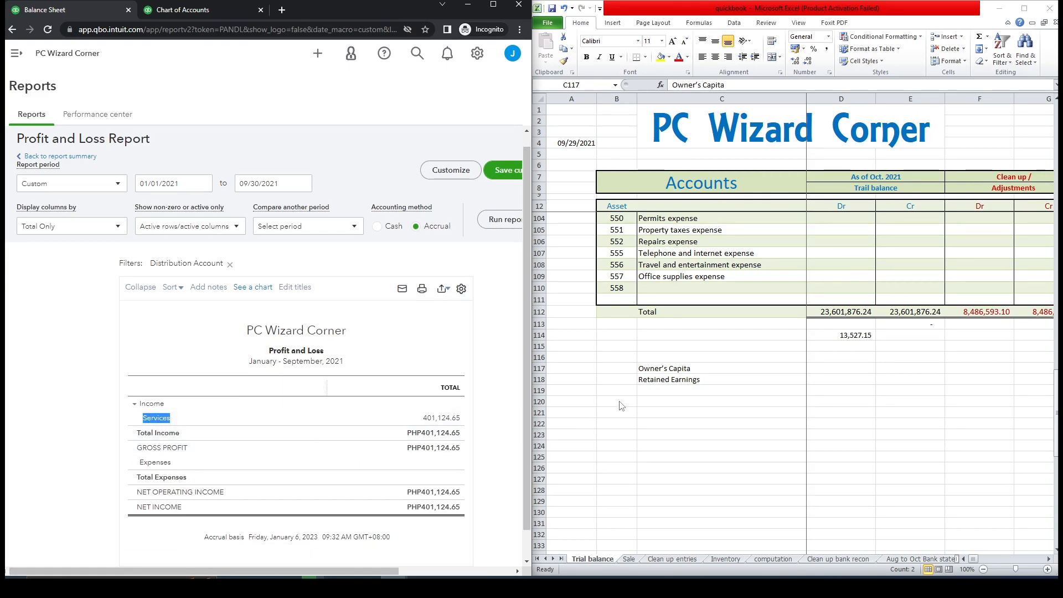
left_click(639, 393)
left_click(639, 393)
left_click(699, 84)
key("ctrl+v")
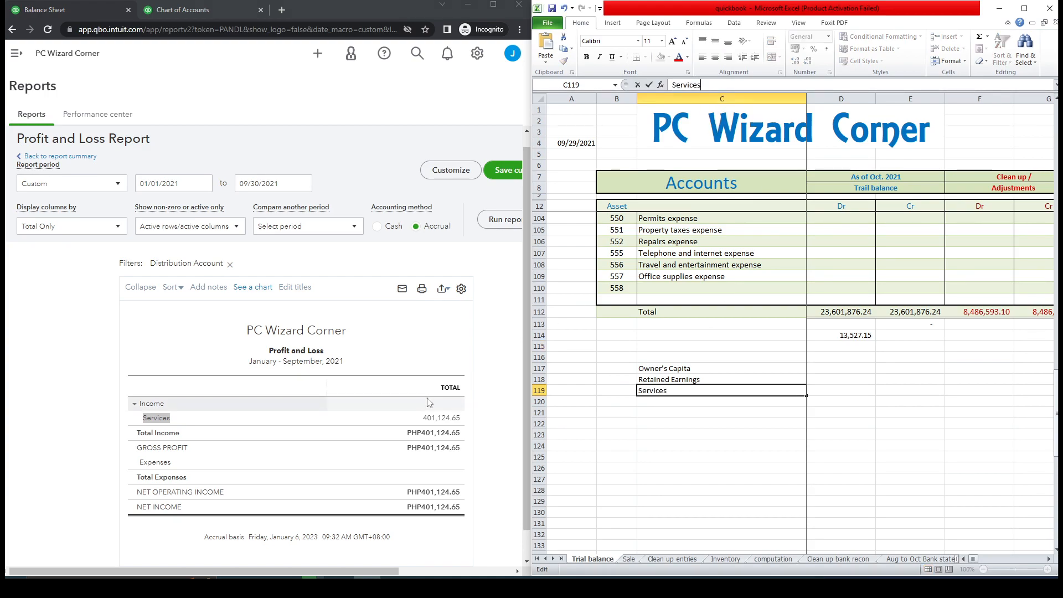
Return to the balance sheet and copy the September 2021 Owner's Capital amount, 10,820,186.24, into D117
left_click(441, 355)
key("alt+Left")
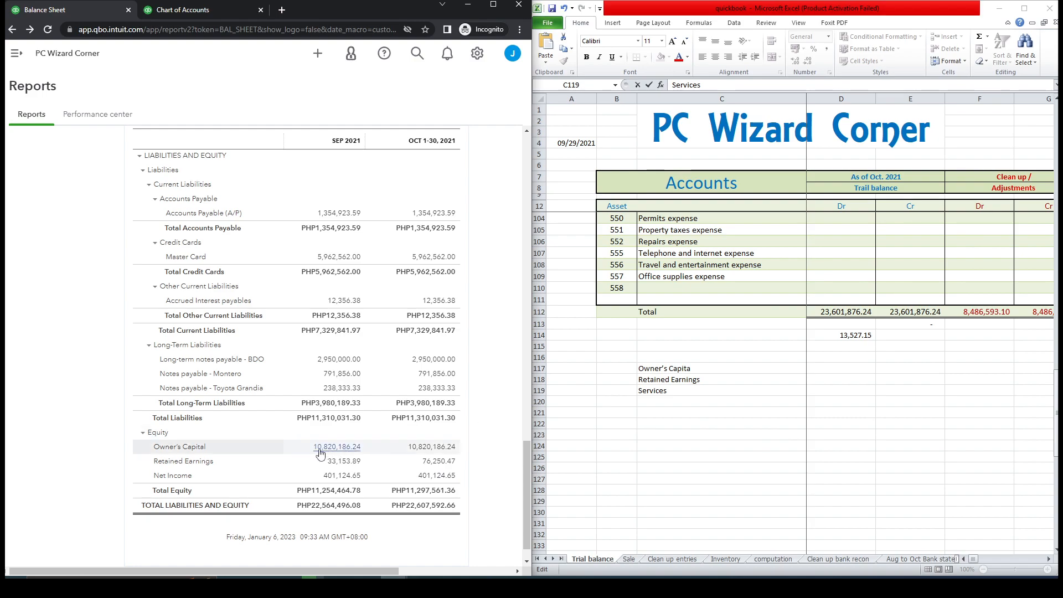
left_click_drag(312, 450, 362, 450)
key("ctrl+c")
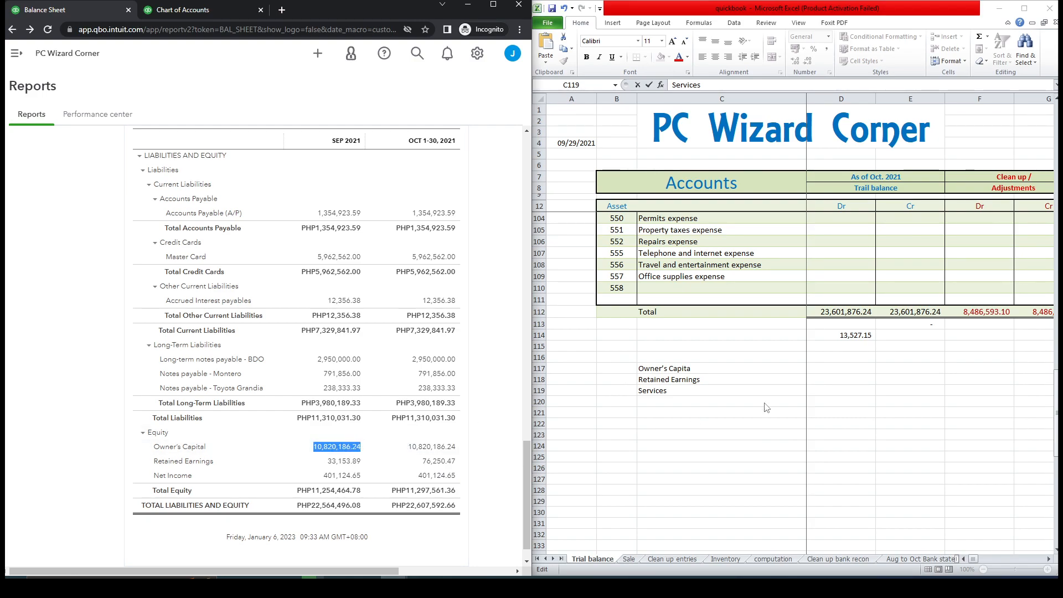
left_click(841, 368)
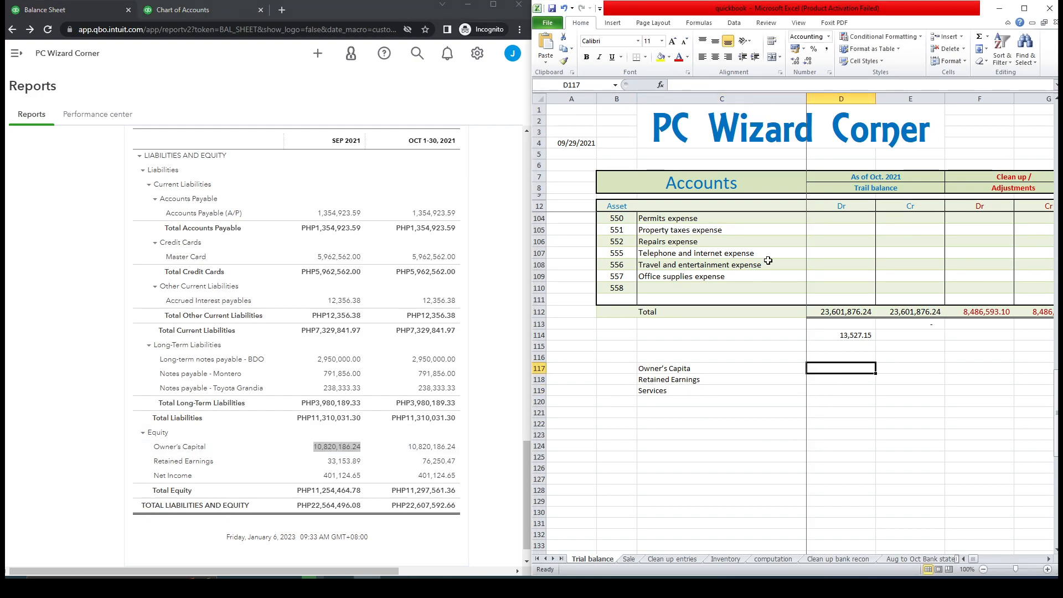
left_click(700, 86)
key("ctrl+v")
key("Return")
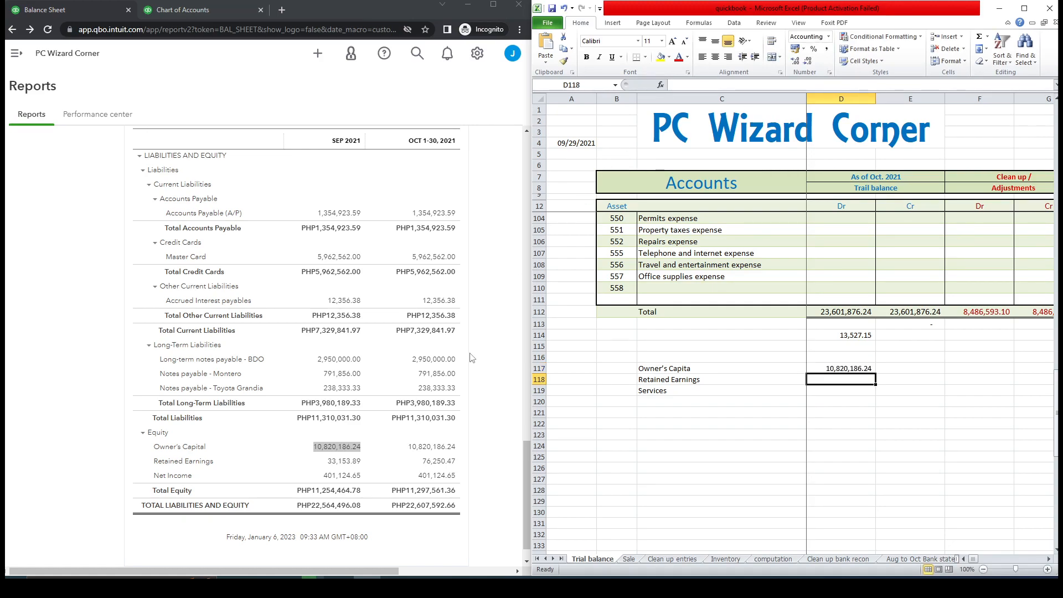
Copy the September 2021 Retained Earnings amount, 33,153.89, from the balance sheet into D118
left_click_drag(327, 461, 348, 461)
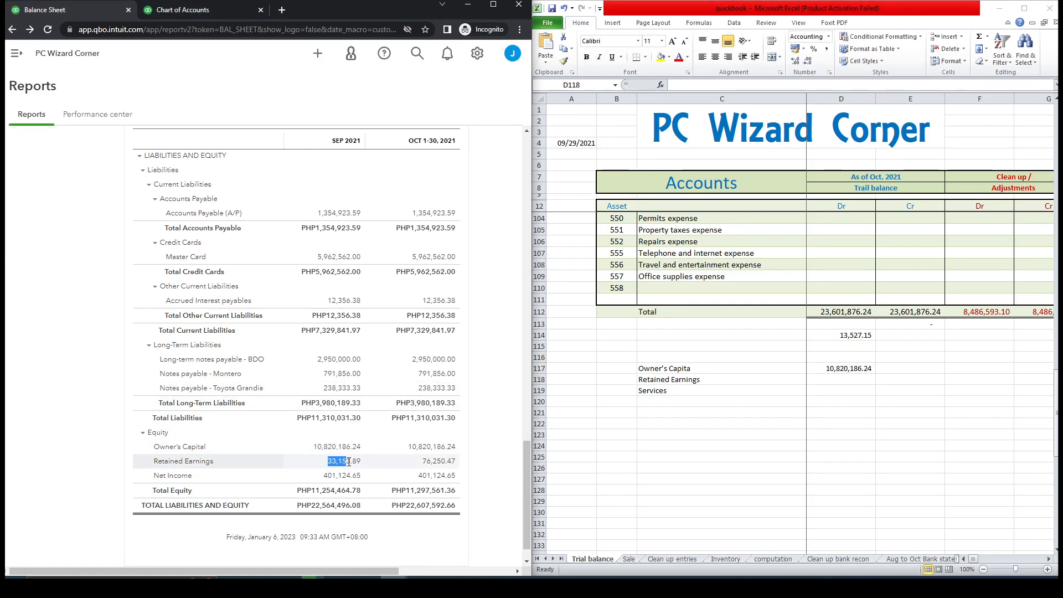
left_click(835, 382)
left_click(694, 89)
type("33,153.89")
key("Return")
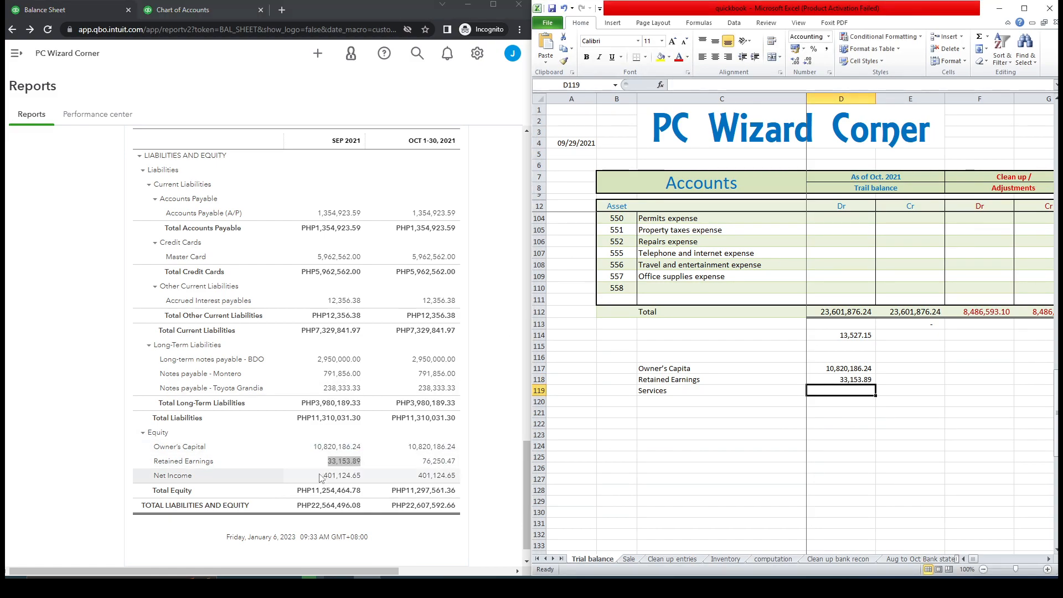
Copy the September 2021 Net Income amount, 401,124.65, from the balance sheet into D119 beside Services
left_click_drag(325, 479, 368, 480)
key("ctrl+c")
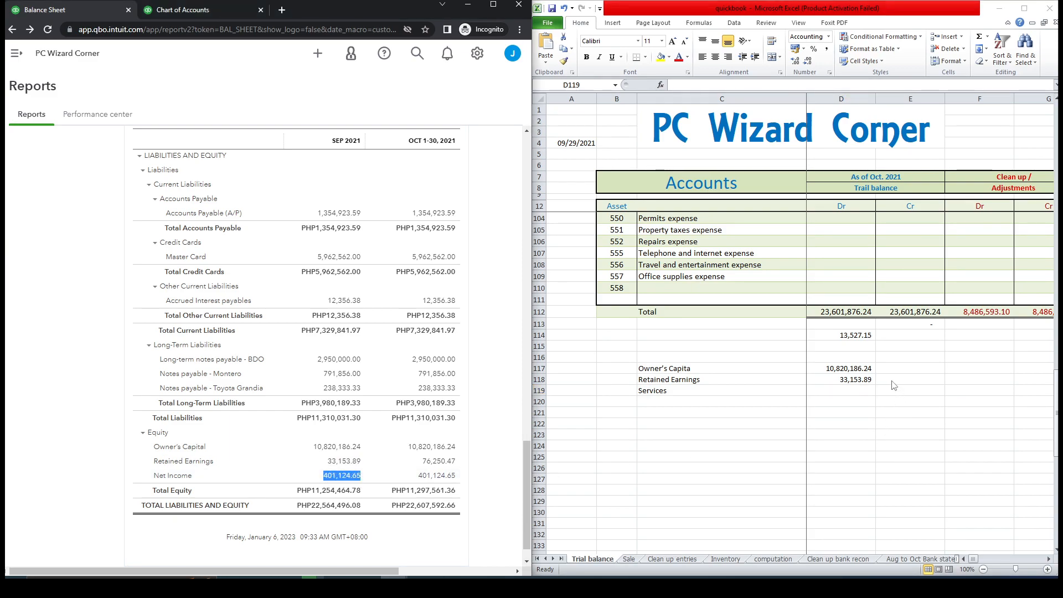
left_click(840, 393)
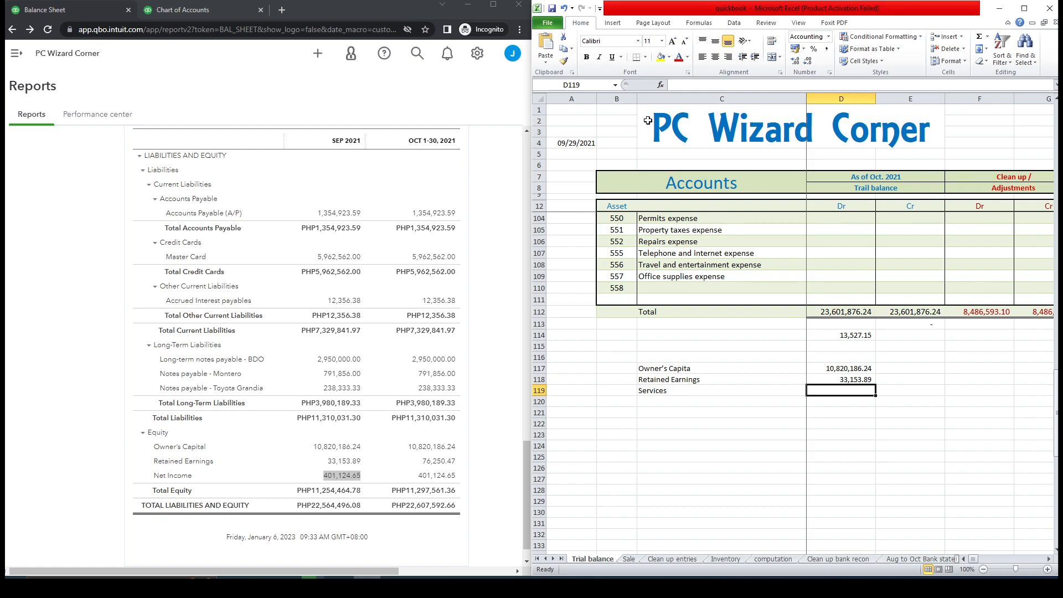
key("ctrl+v")
key("Return")
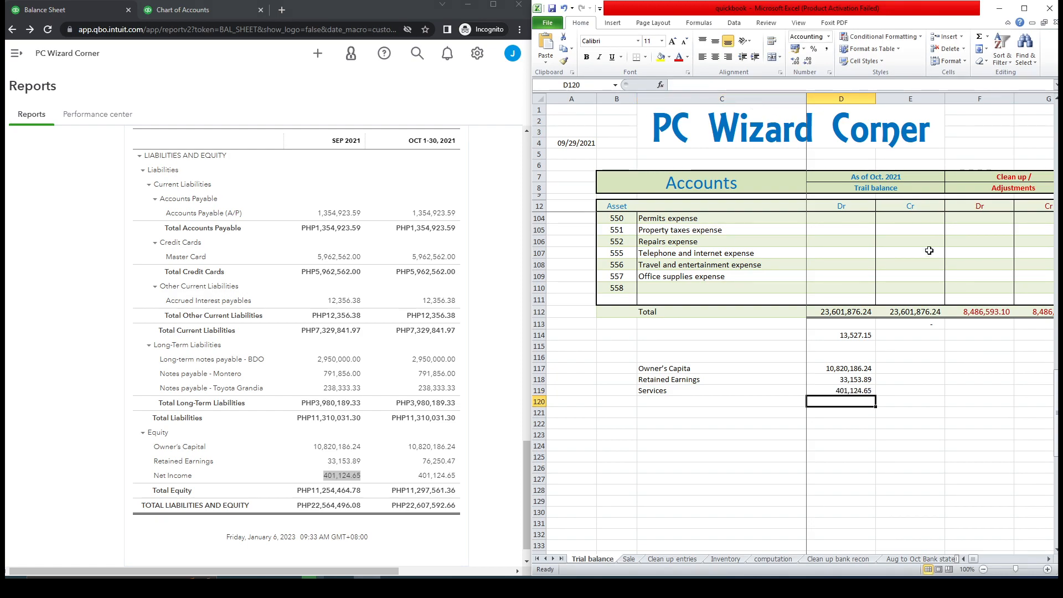
Add the column headings "QB" in D116 and "Book bal" in E116 above the equity comparison amounts
left_click(856, 354)
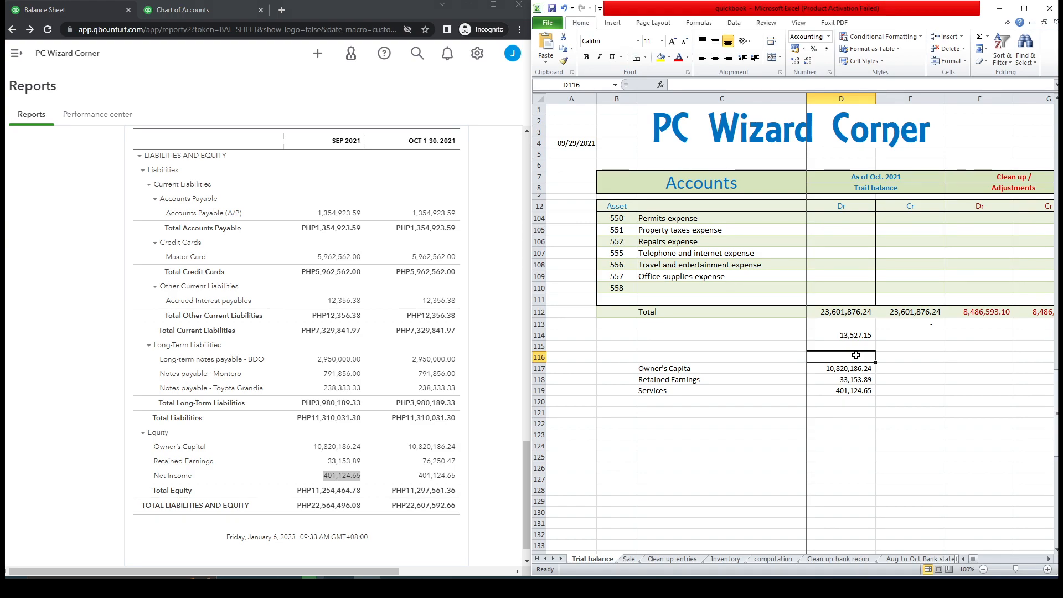
type("Q")
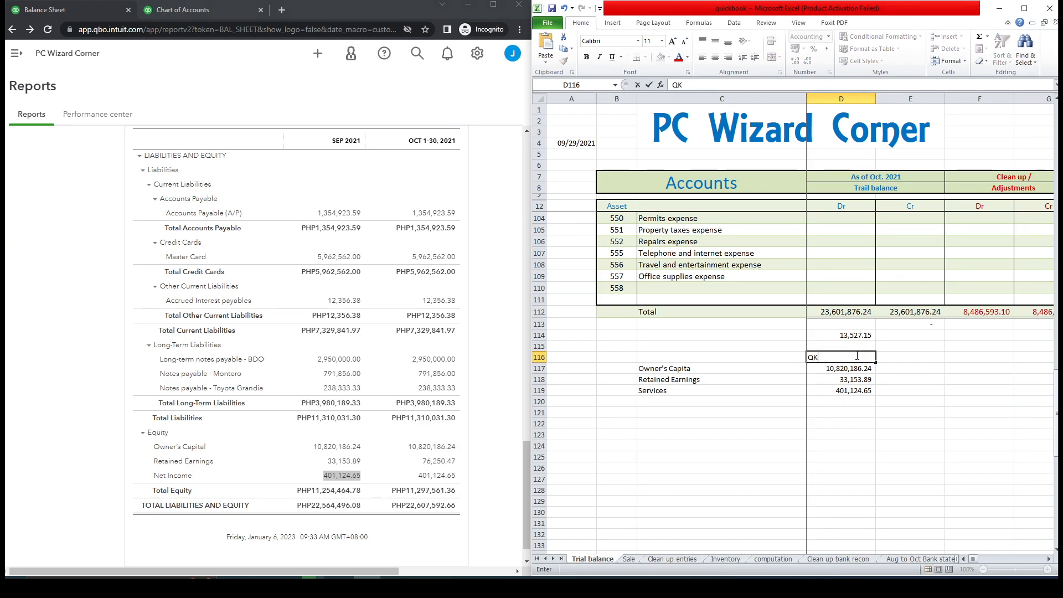
type("B")
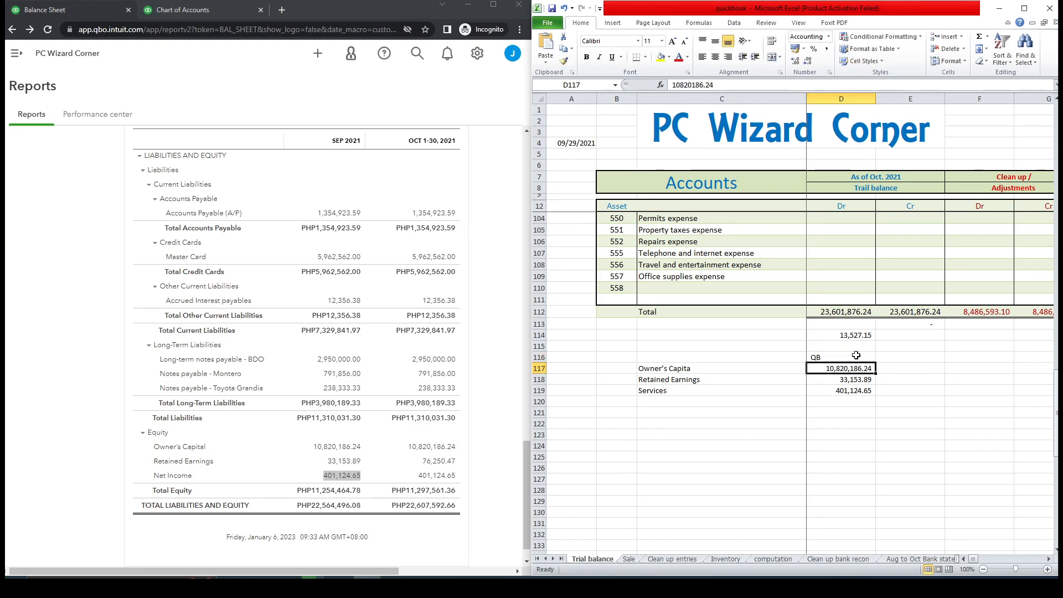
left_click(892, 359)
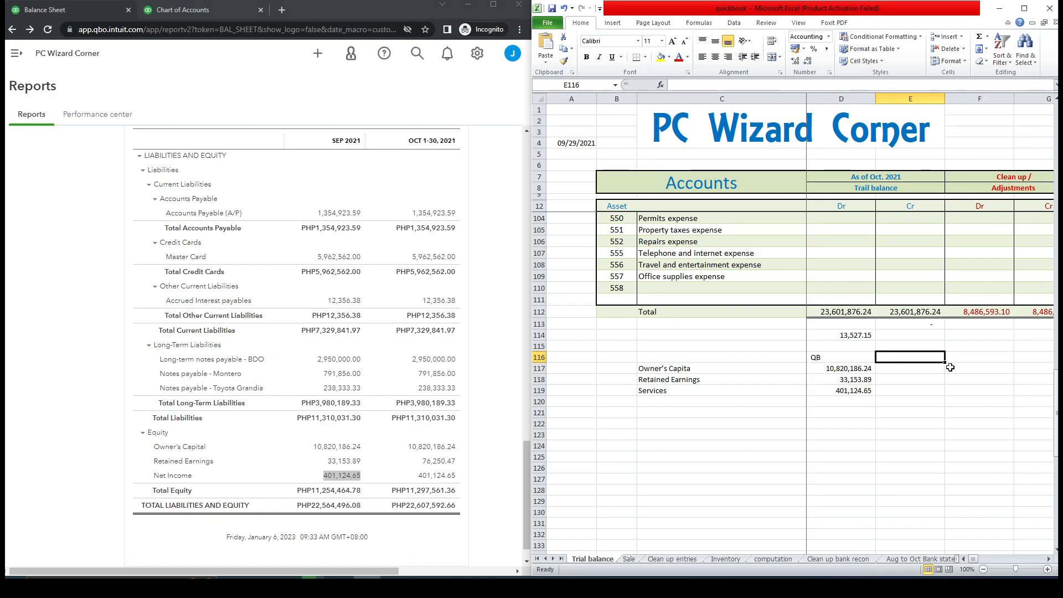
type("B")
key("BackSpace")
key("BackSpace")
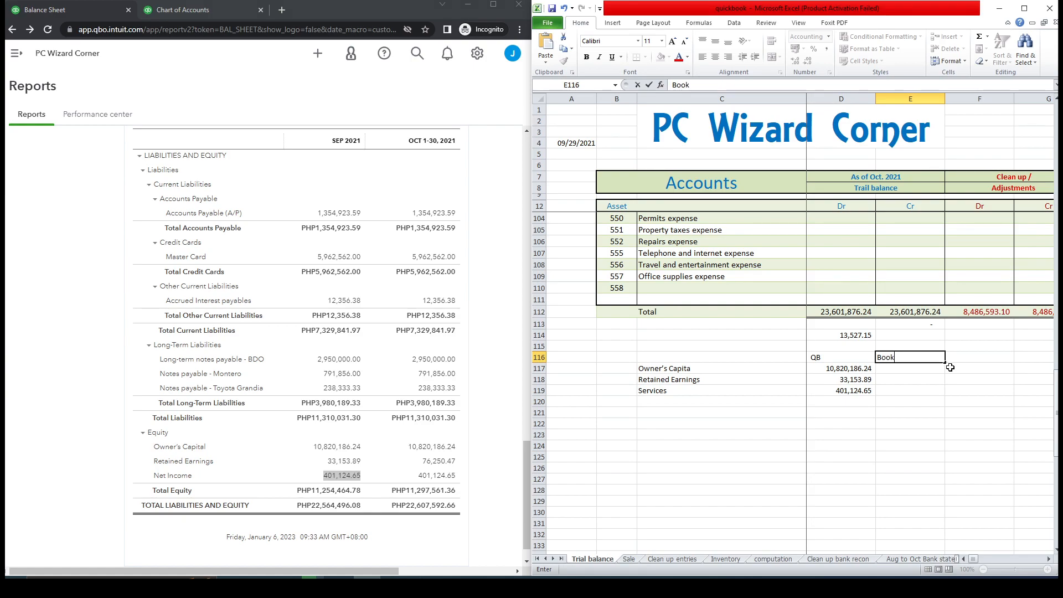
type("ook bal")
Extend the heading in D116 to read "QB Bal"
left_click(815, 360)
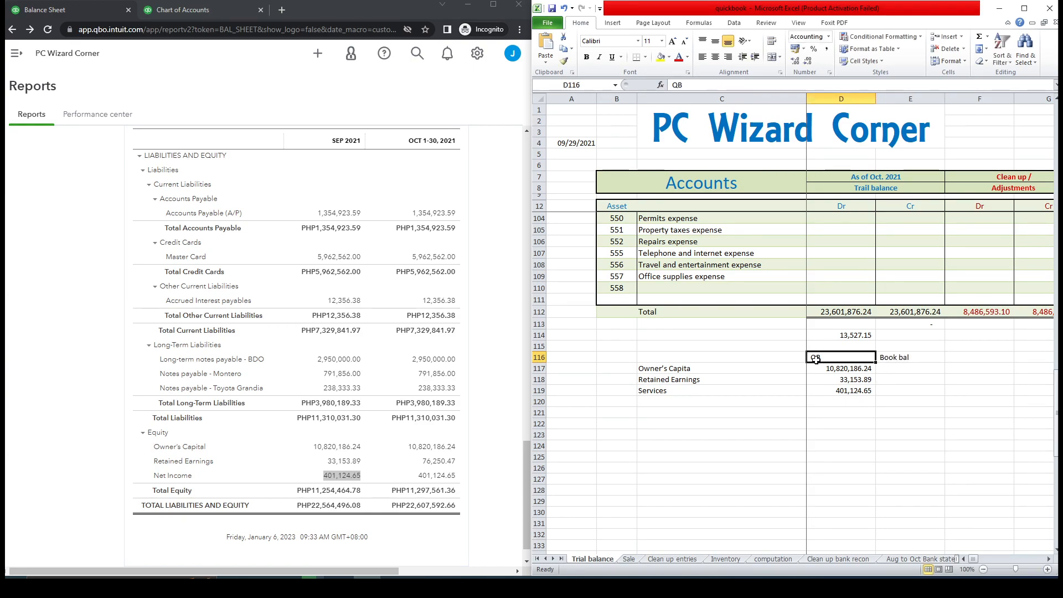
left_click(695, 88)
type("Bal")
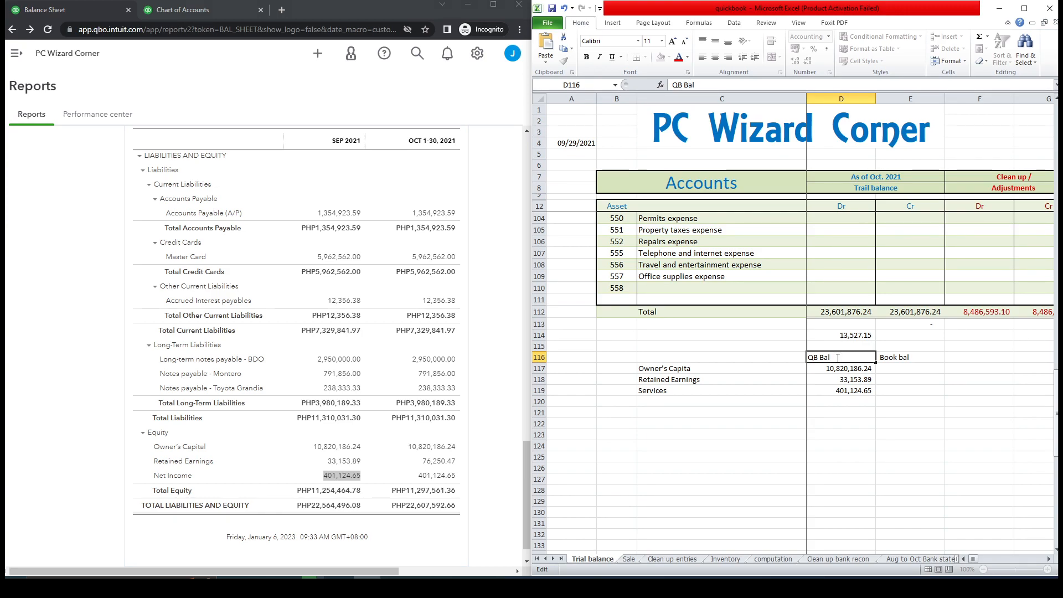
key("Return")
Copy the Owner's Capital and Owner's Retained earnings credit balances, 7,798,369.24 and 3,456,095.54, from E59 and E61 as values into E117:E118
left_click(914, 404)
left_click(904, 369)
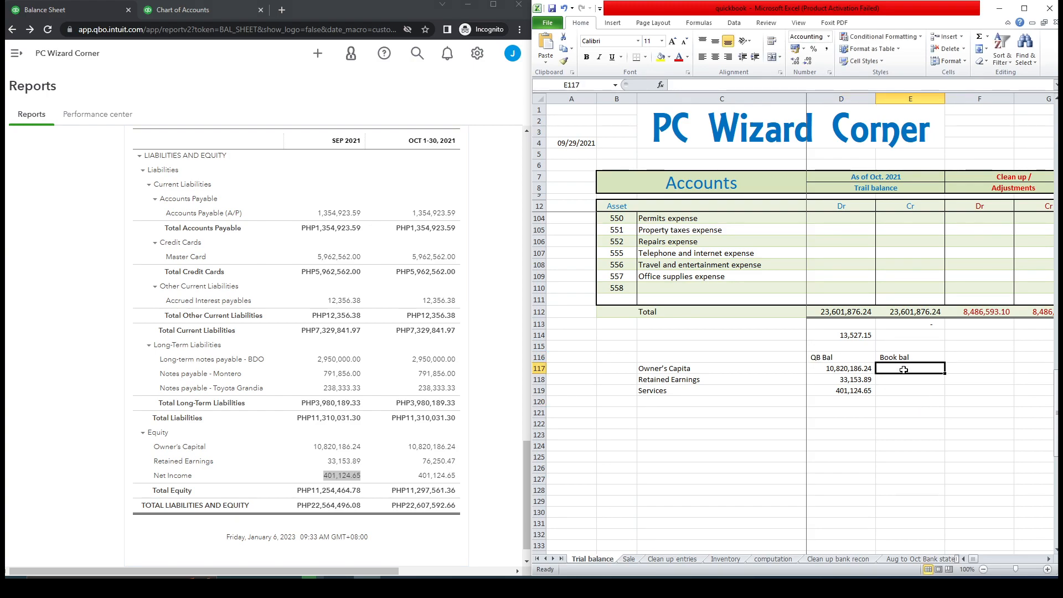
left_click_drag(1056, 401, 1056, 374)
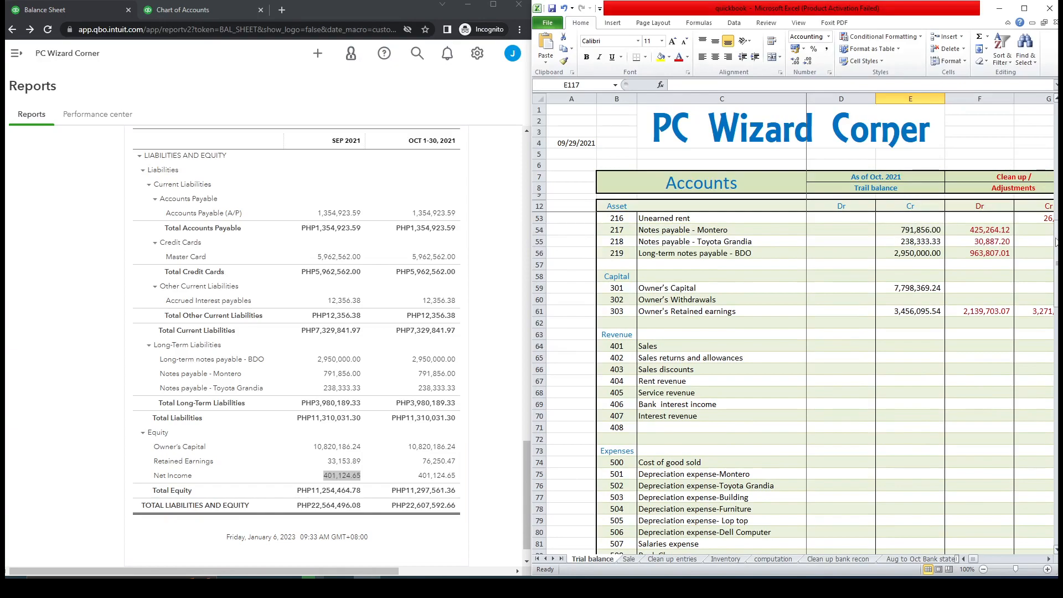
left_click(907, 285)
left_click(914, 310, "ctrl")
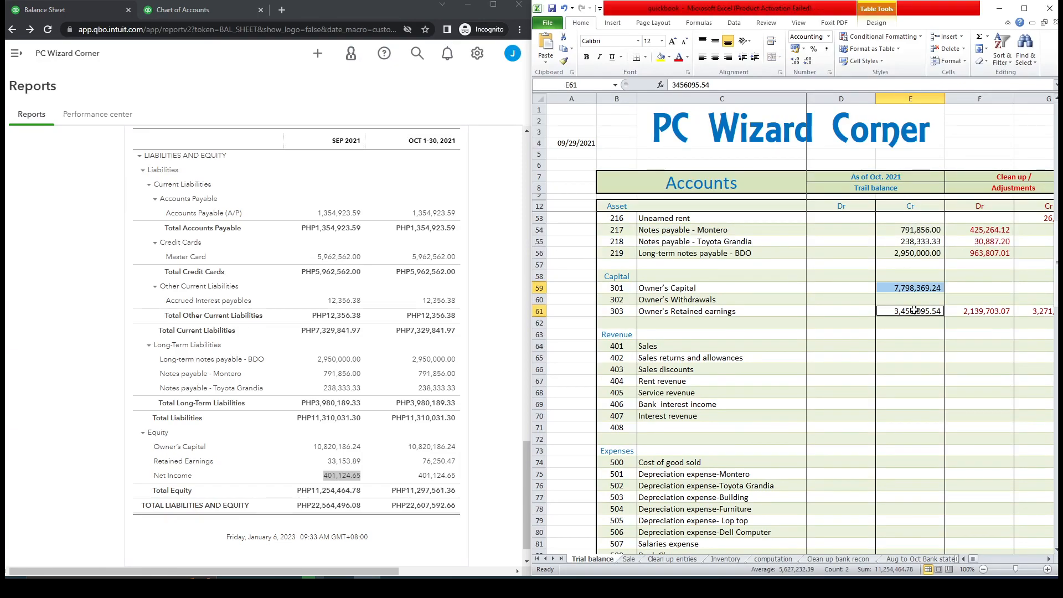
key("ctrl+c")
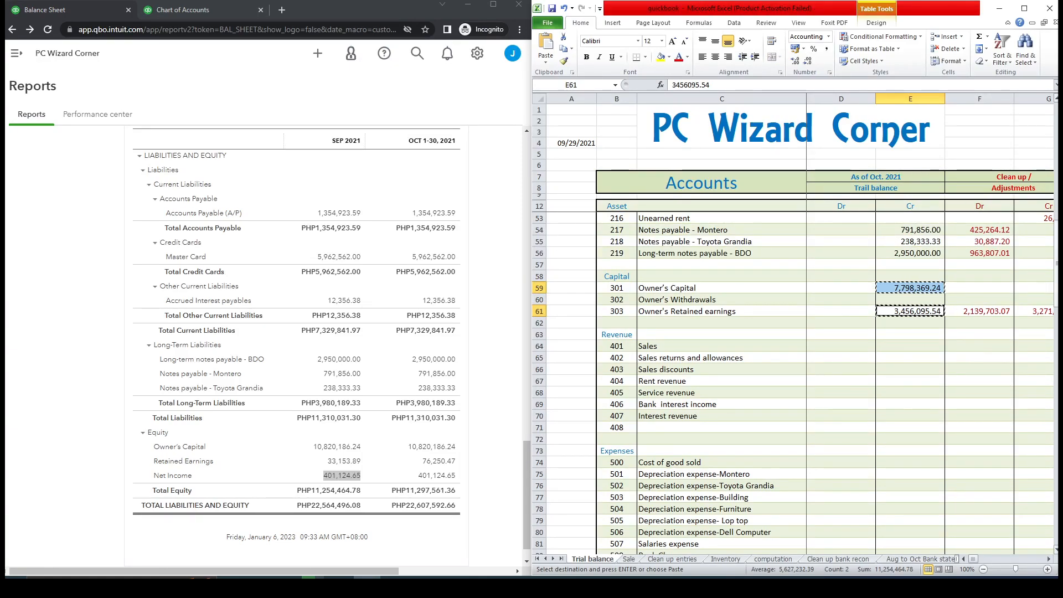
scroll(1055, 436, "down", 17)
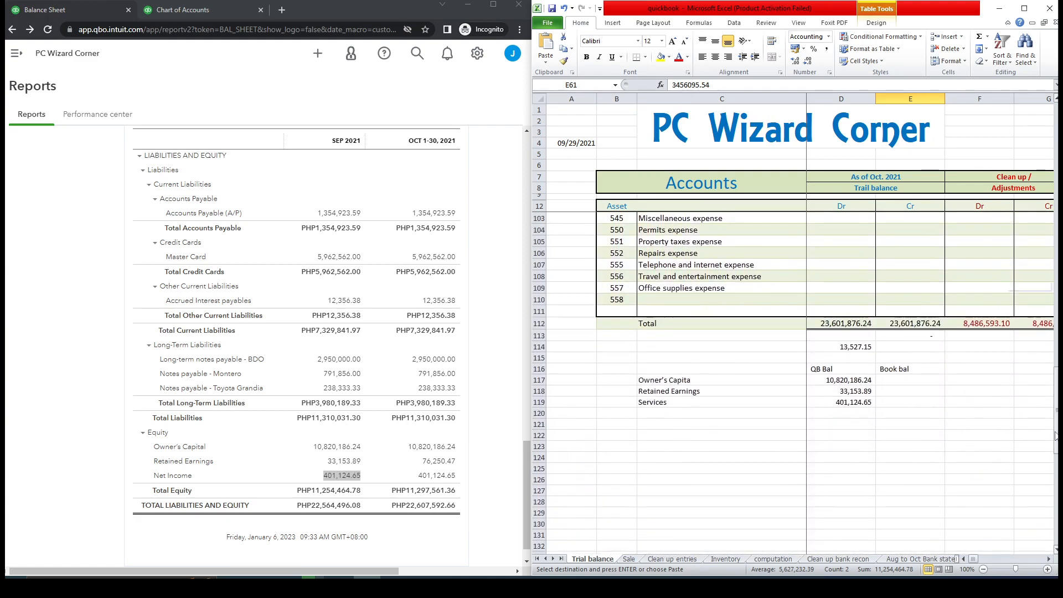
left_click(900, 381)
right_click(900, 382)
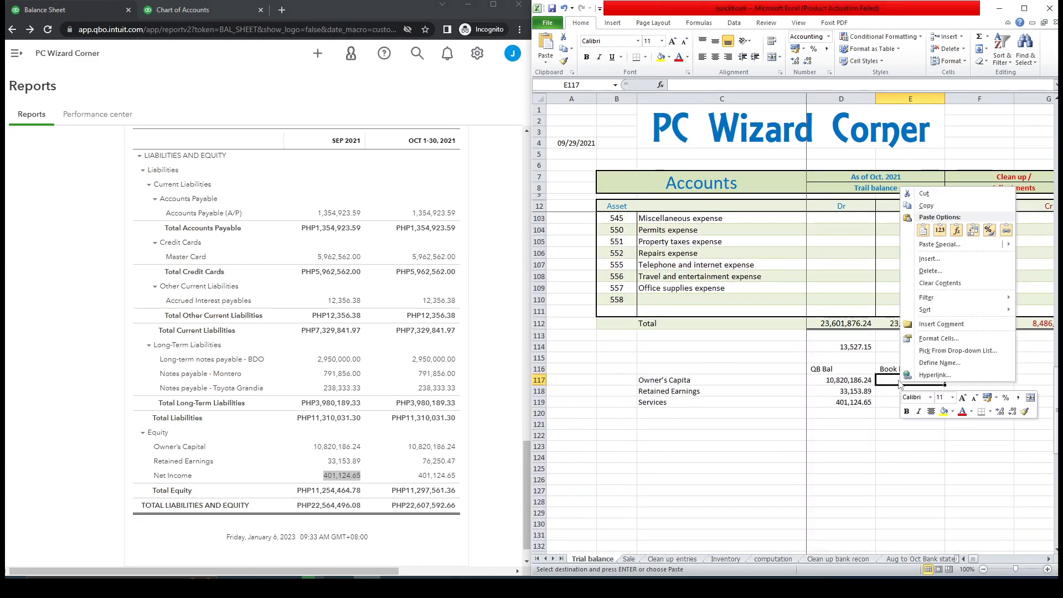
mouse_move(940, 244)
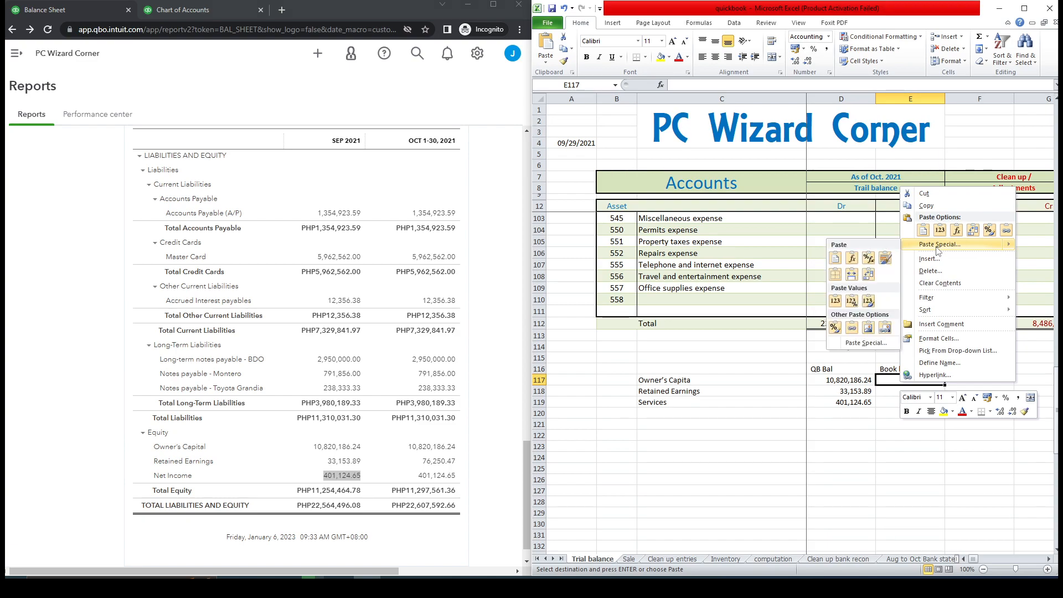
left_click(835, 301)
left_click(898, 447)
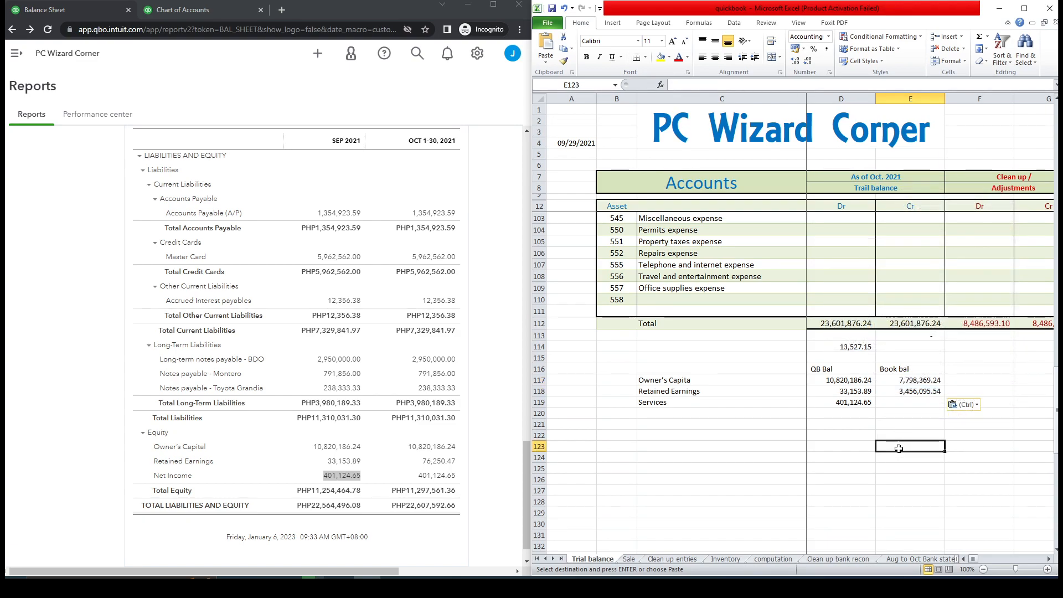
left_click(910, 393)
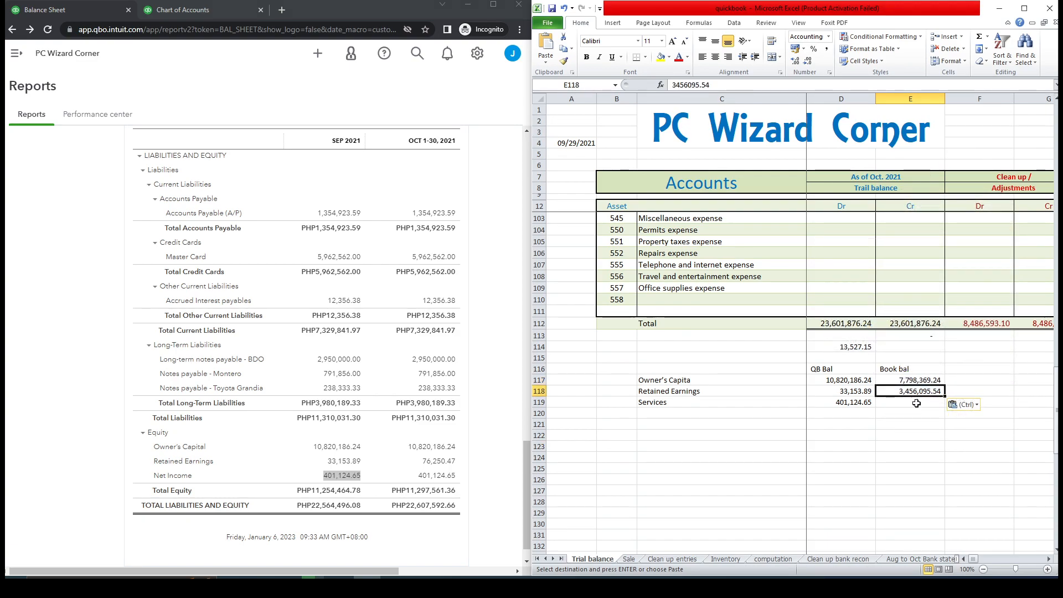
Calculate the Owner's Capital difference in F117 by subtracting the book balance from the QB balance with =D117-E117
left_click(978, 381)
type("=")
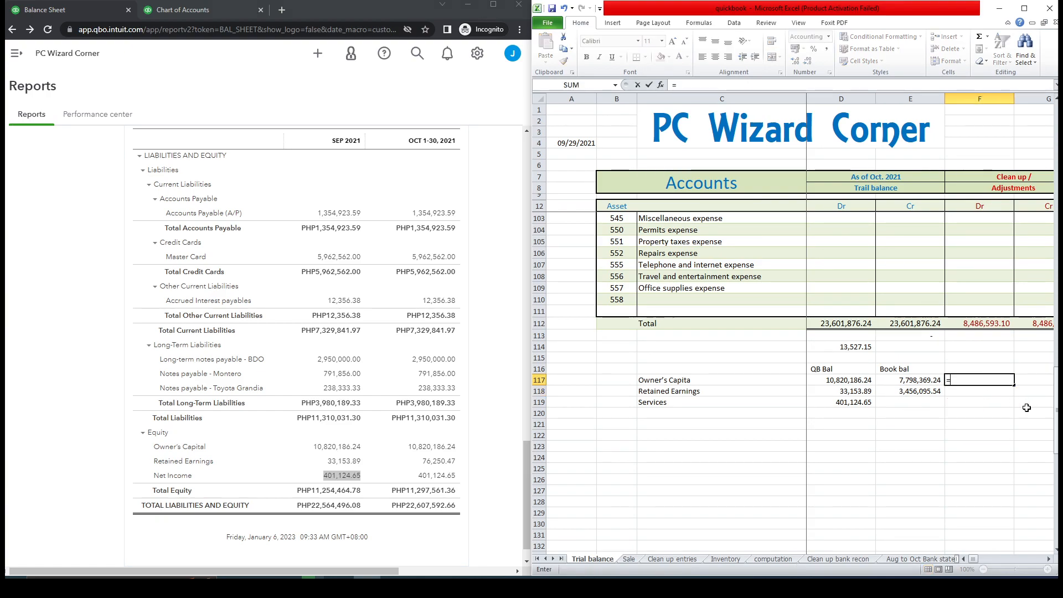
left_click(853, 380)
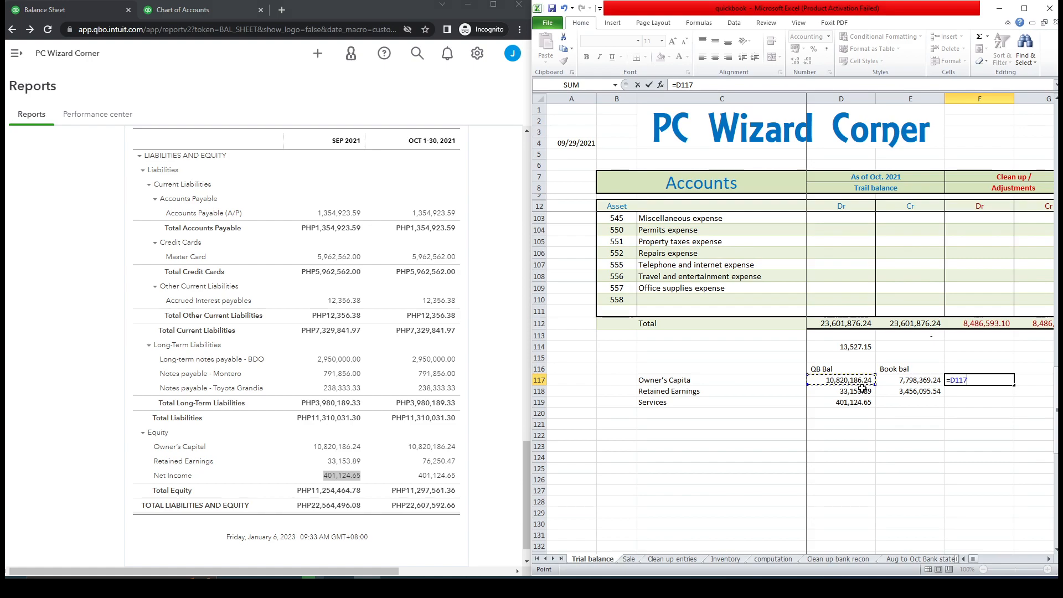
type("-")
left_click(903, 381)
key("Return")
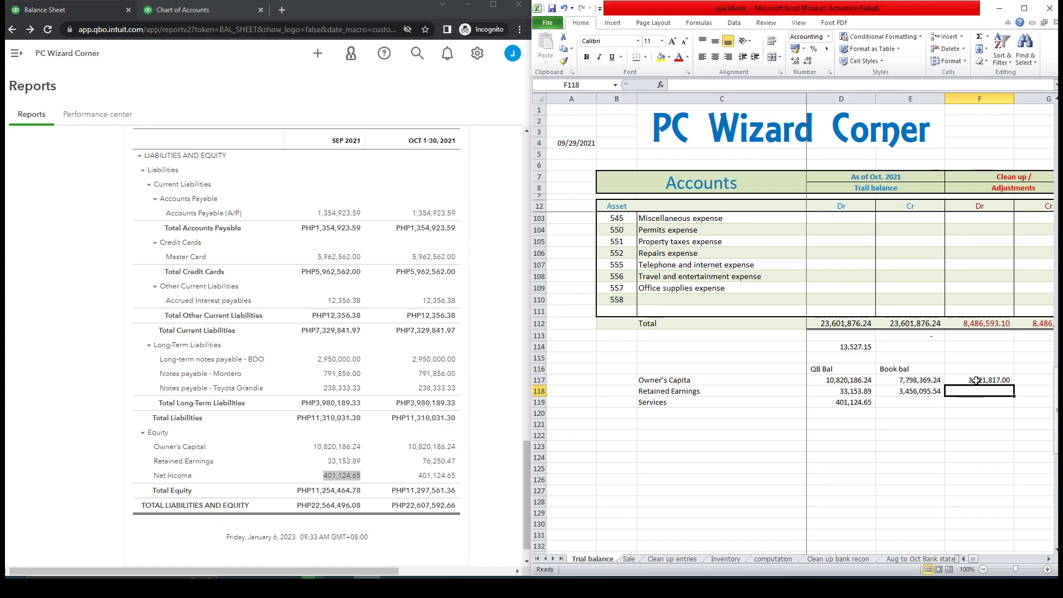
Fill the difference formula from F117 down through F119 and clear the surplus copy in F120
left_click(976, 380)
left_click_drag(1014, 394, 1015, 419)
left_click(1010, 414)
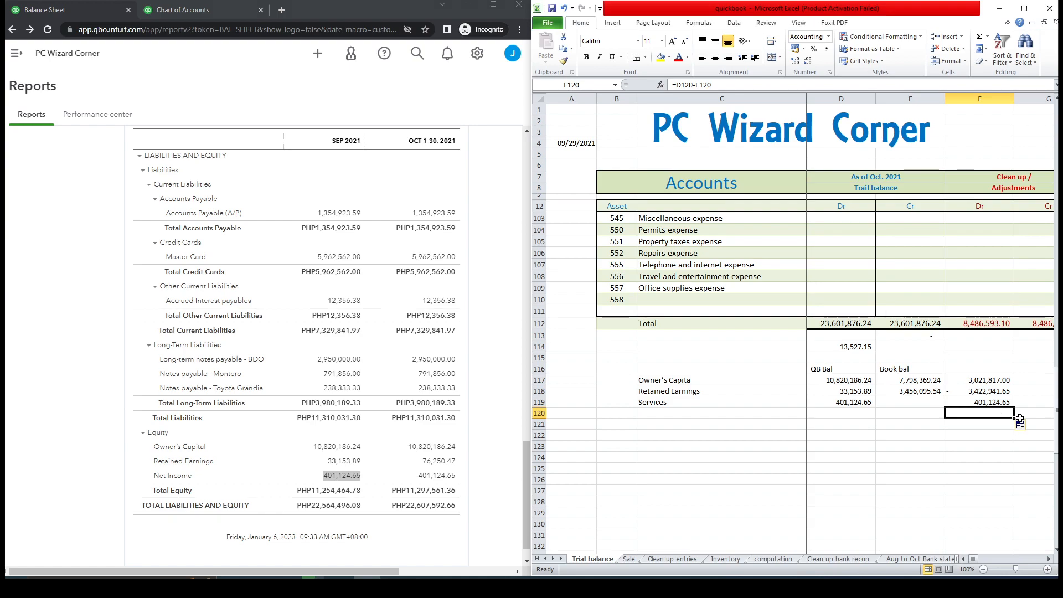
key("Delete")
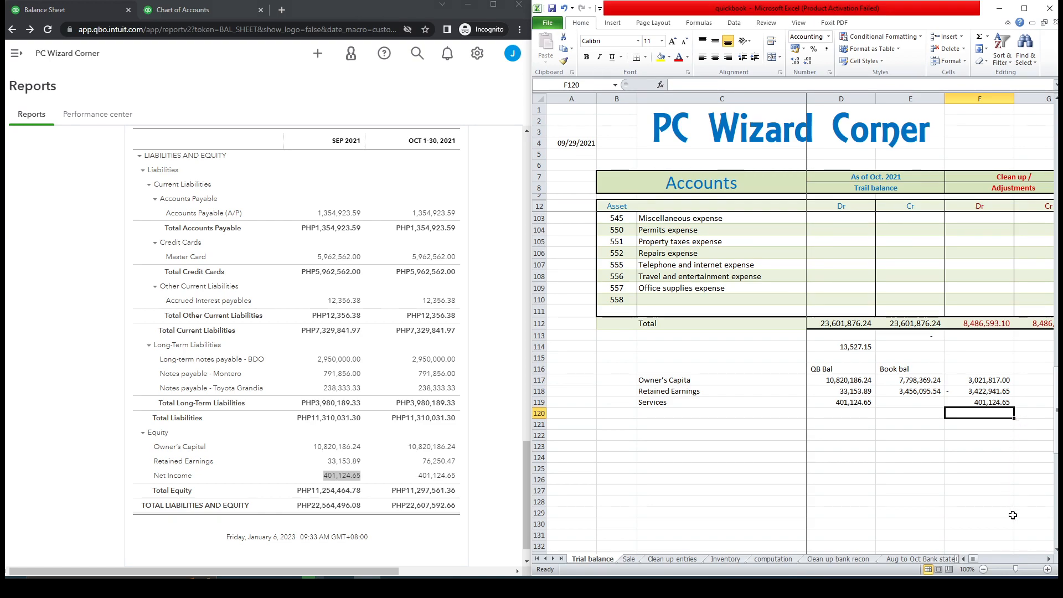
Label the Owner's Capital difference as "Dr" in G117
left_click(1048, 559)
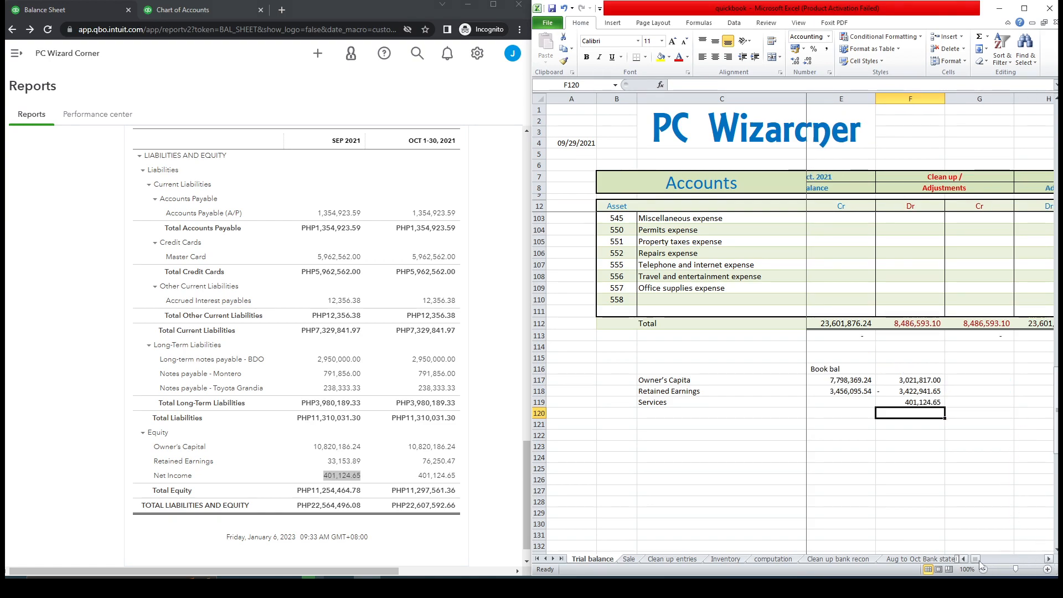
left_click(964, 559)
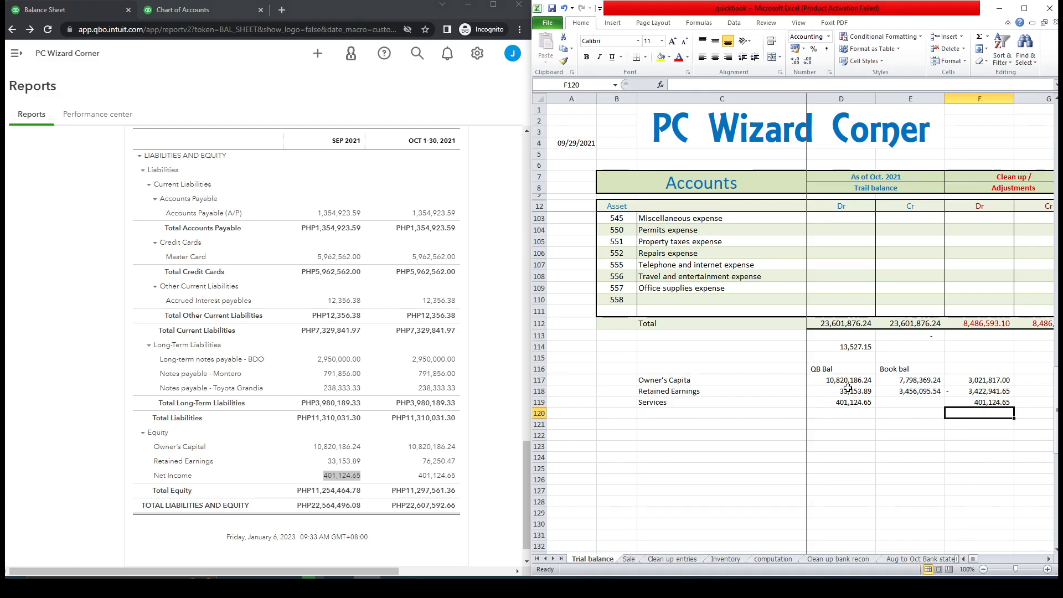
left_click_drag(920, 381, 923, 391)
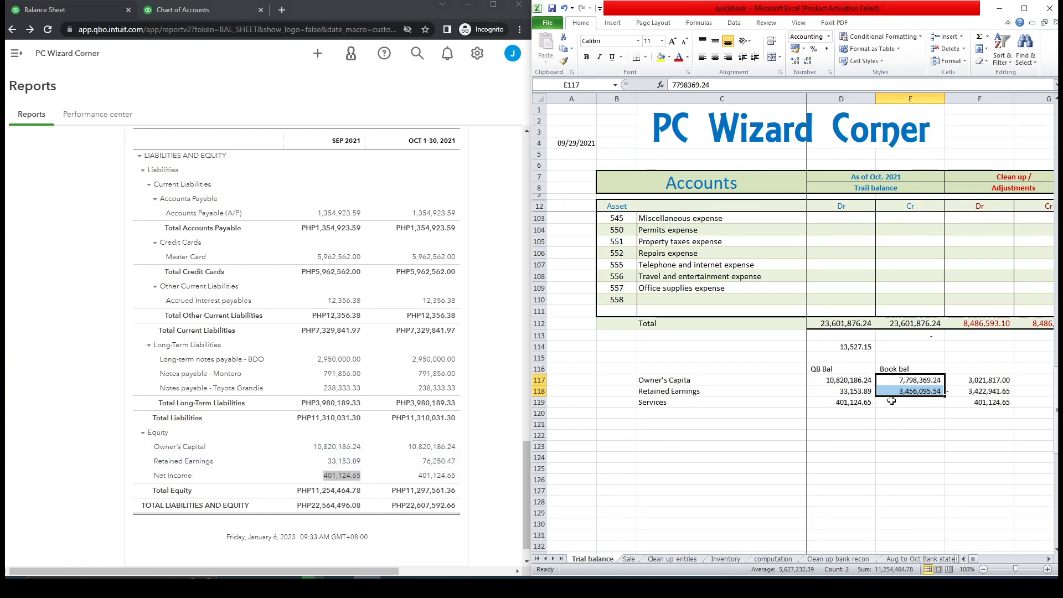
left_click(847, 382)
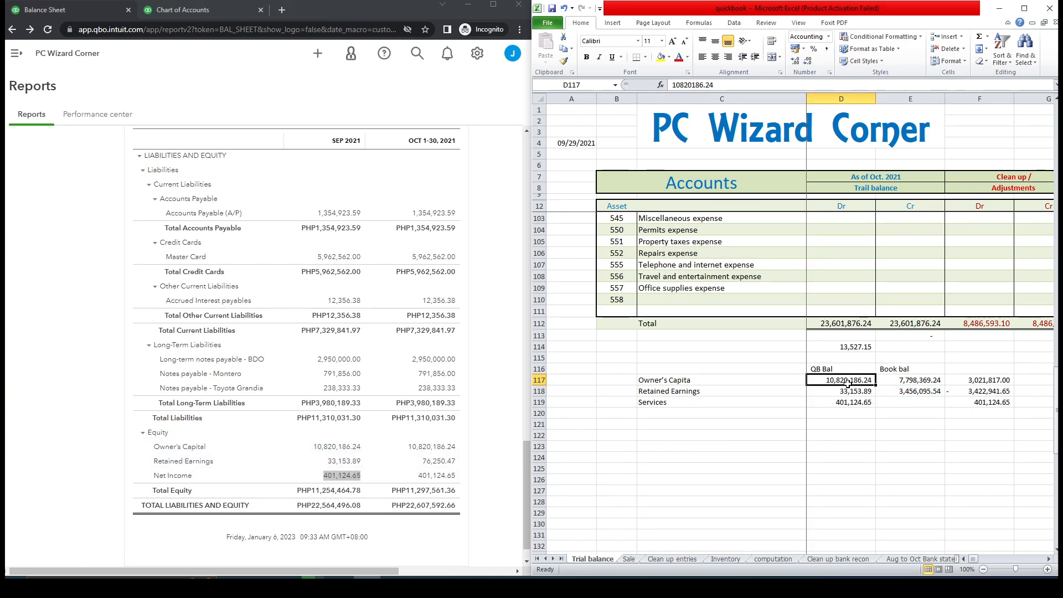
left_click(911, 382)
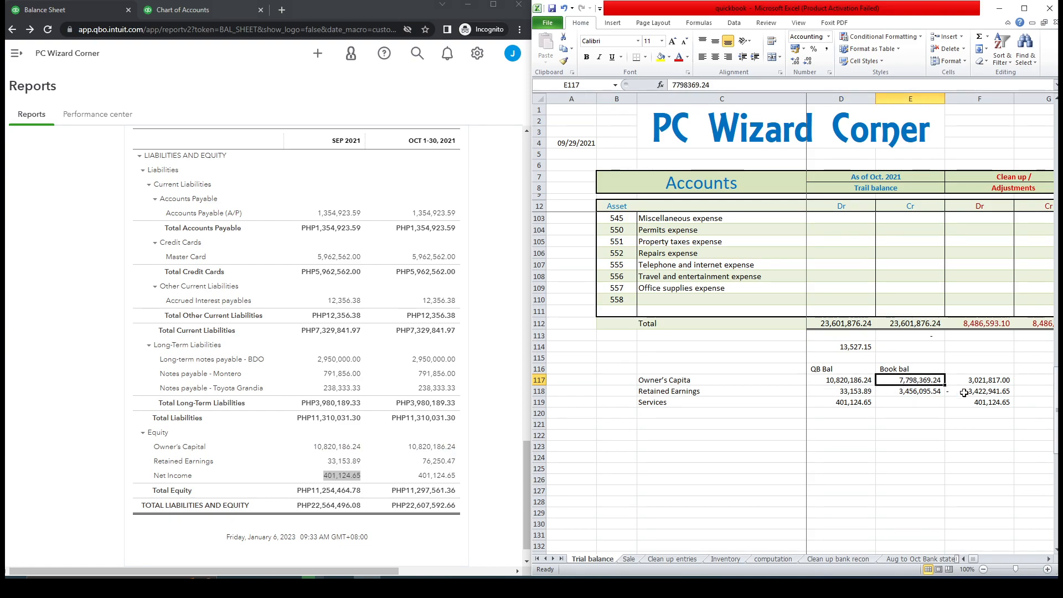
left_click(1031, 382)
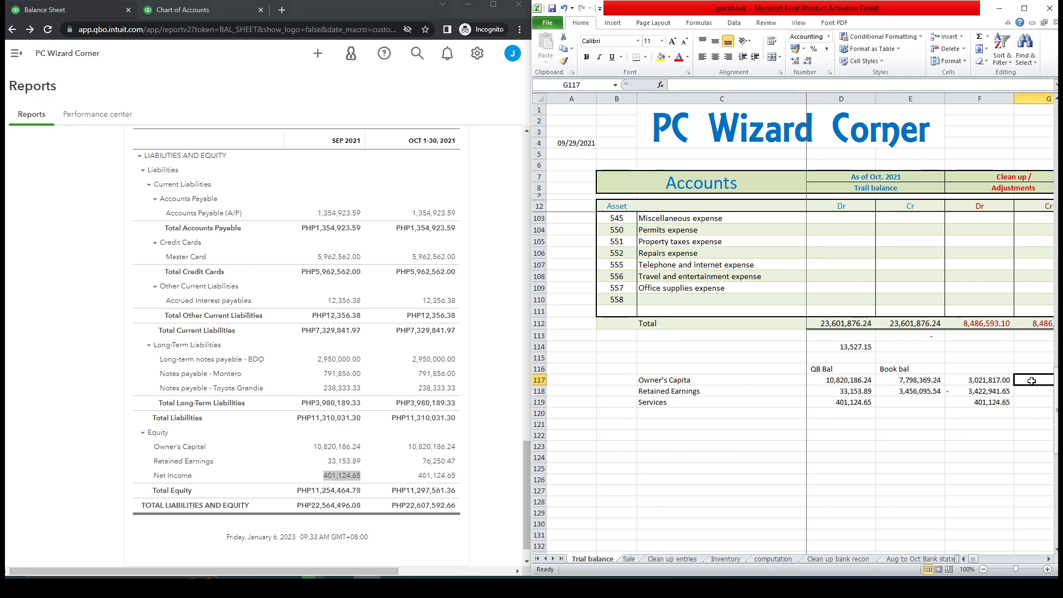
type("D")
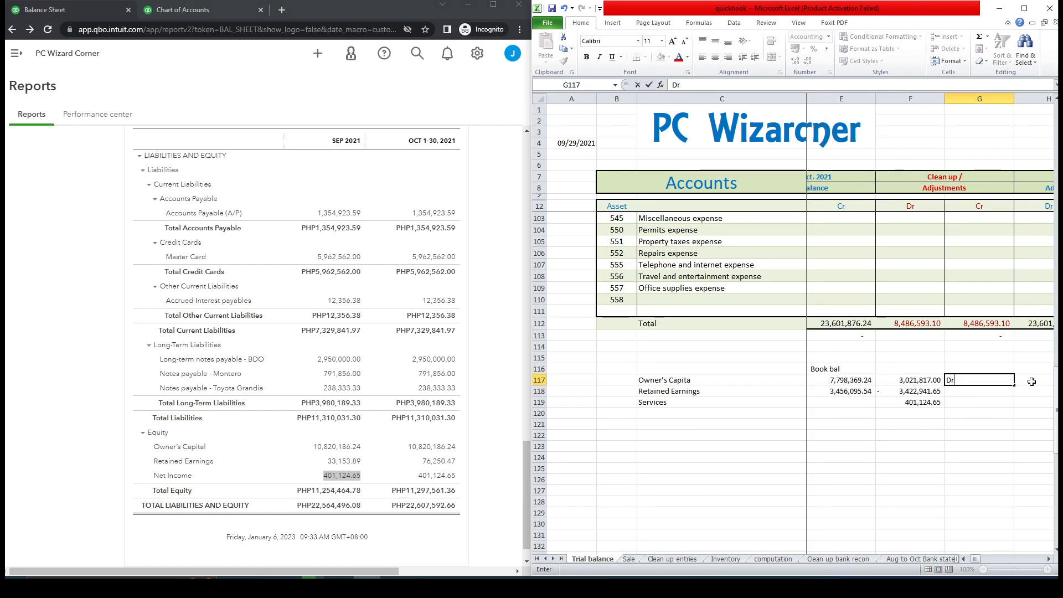
type("r")
key("Return")
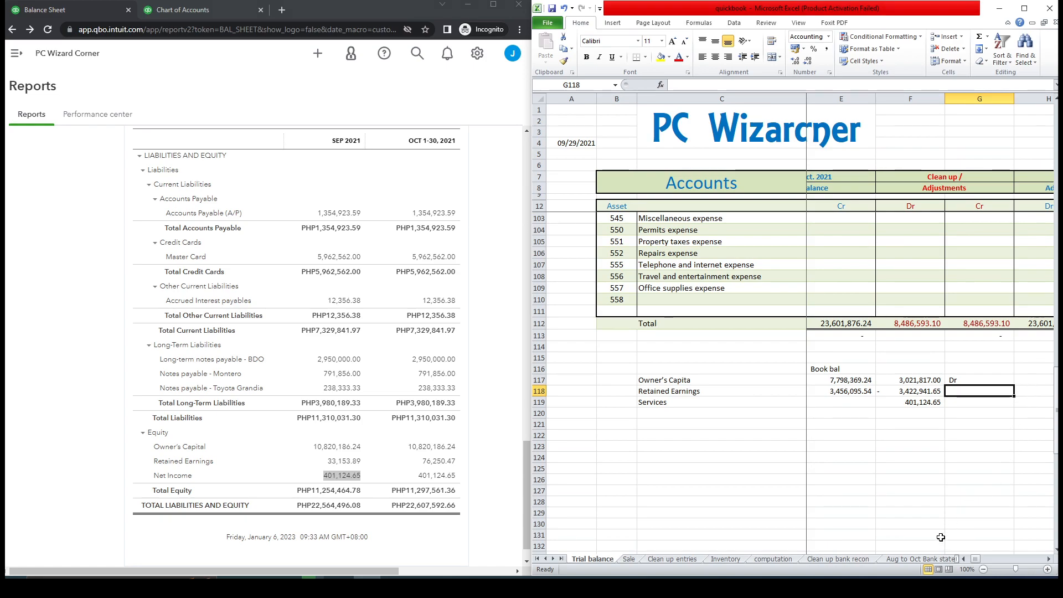
Label the Retained Earnings difference as "CR" in G118
left_click(964, 559)
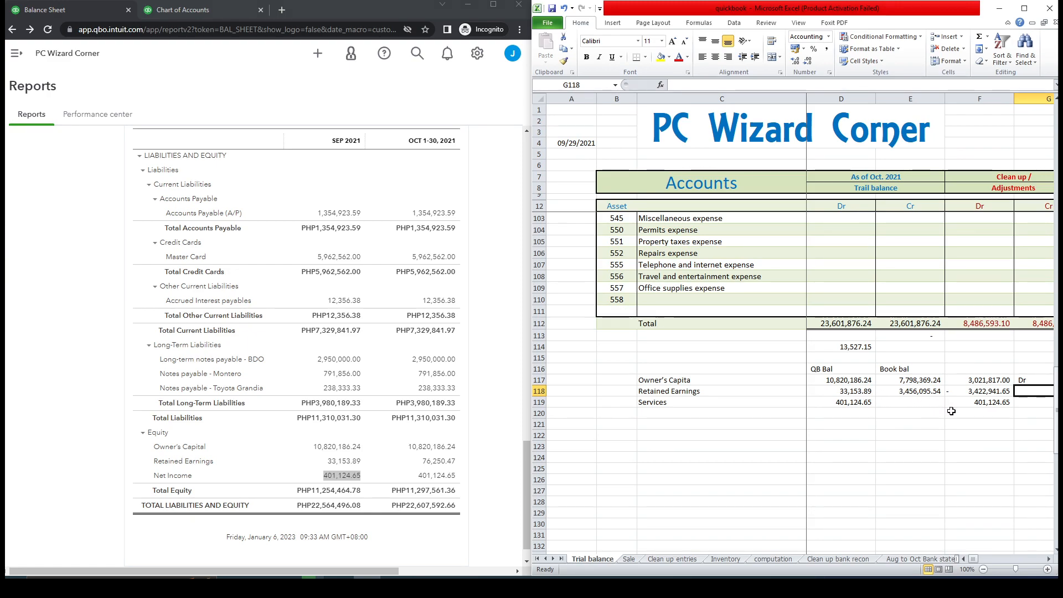
type("CR")
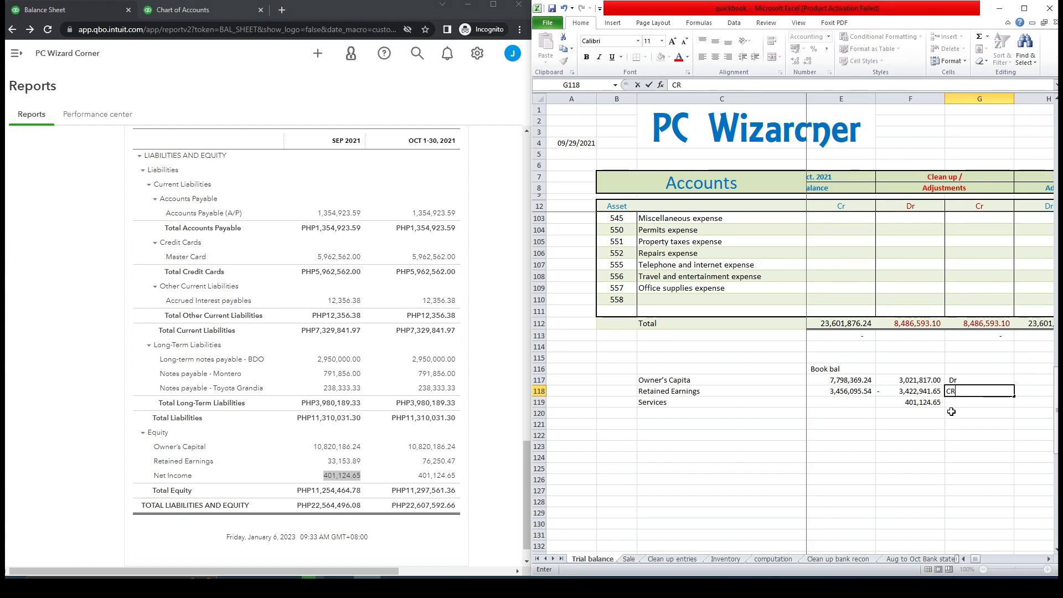
key("Return")
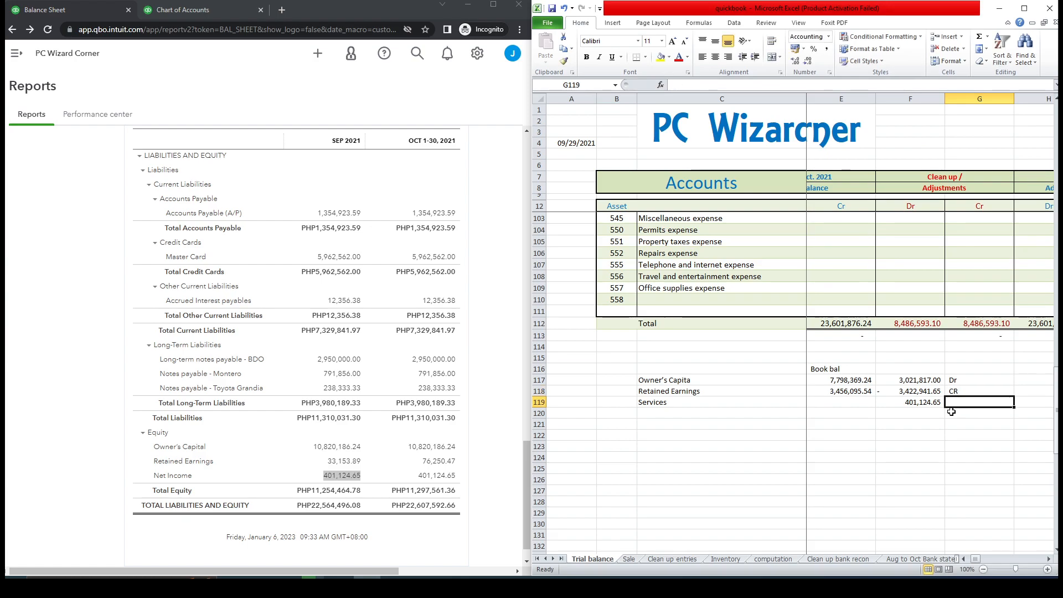
Copy the "Dr" label from G117 to G119 beside the Services difference
left_click(964, 559)
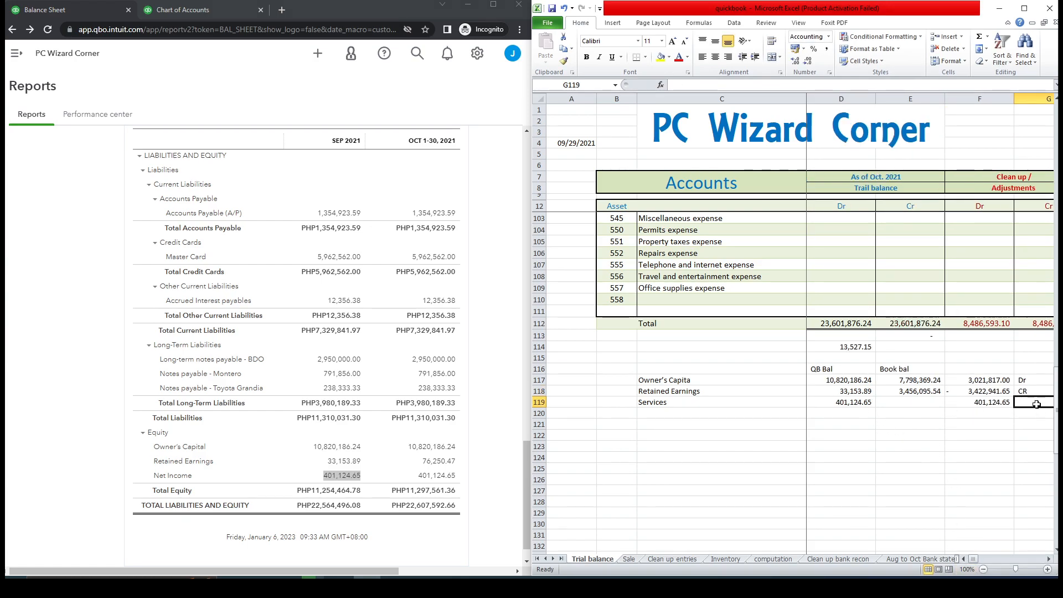
double_click(1028, 381)
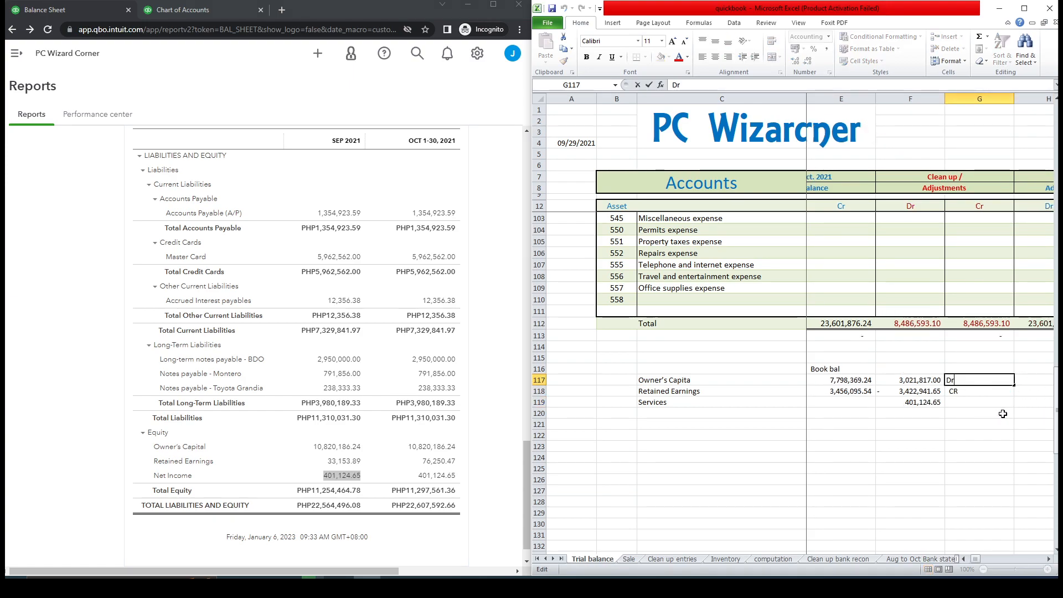
left_click(981, 402)
left_click(967, 380)
key("ctrl+c")
left_click(977, 401)
key("ctrl+v")
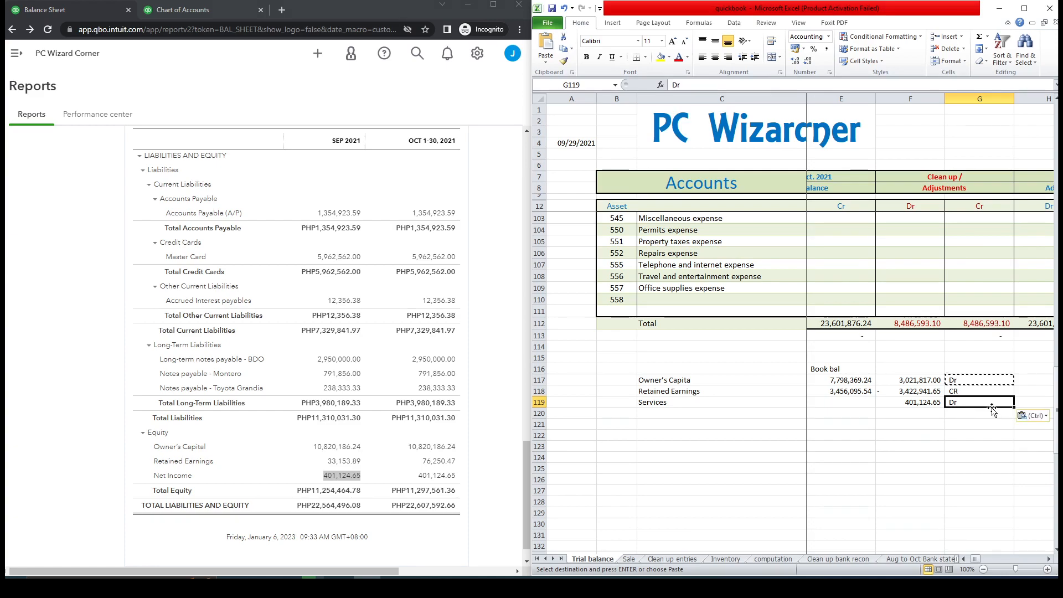
key("Escape")
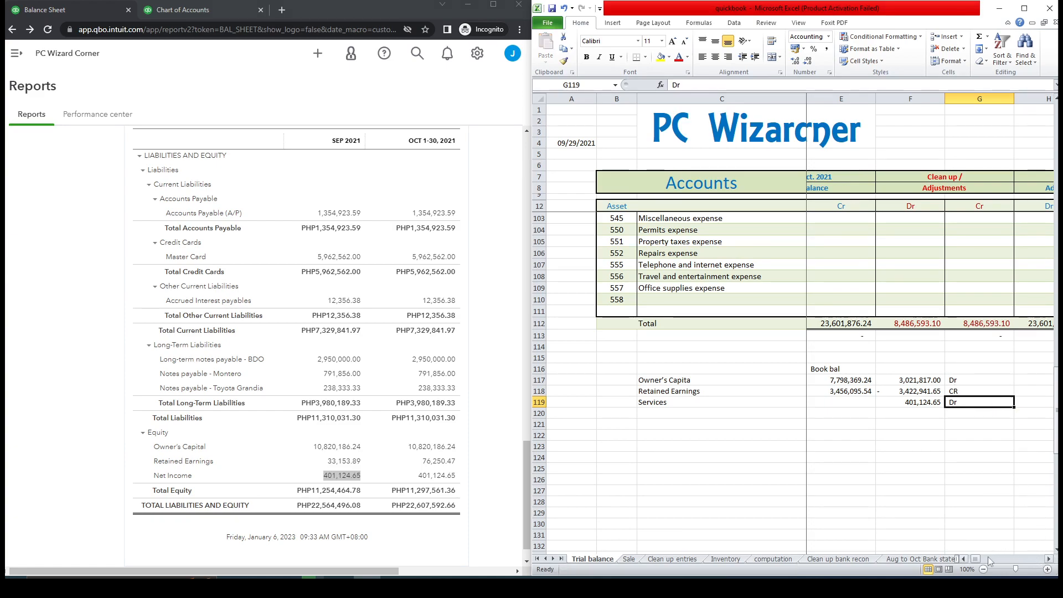
Total the QB Bal column in D121 with =SUM(D117:D120) and copy the formula to E121 for the Book bal column
left_click(963, 559)
left_click(991, 381)
left_click(994, 401, "shift")
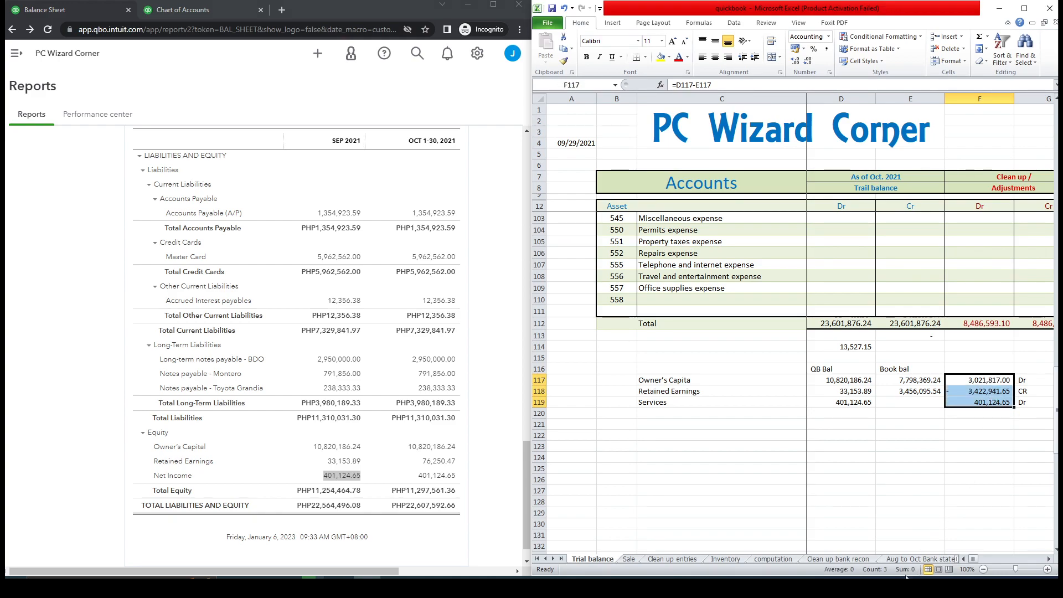
left_click_drag(853, 381, 854, 403)
left_click(854, 424)
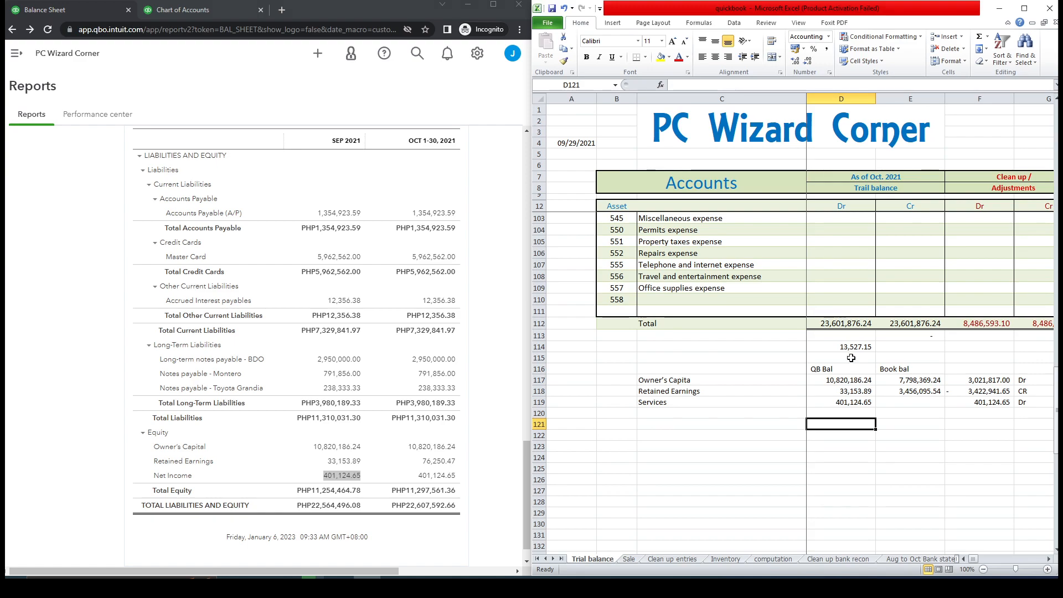
left_click(979, 37)
key("Return")
left_click(847, 424)
key("ctrl+c")
left_click(913, 426)
key("ctrl+v")
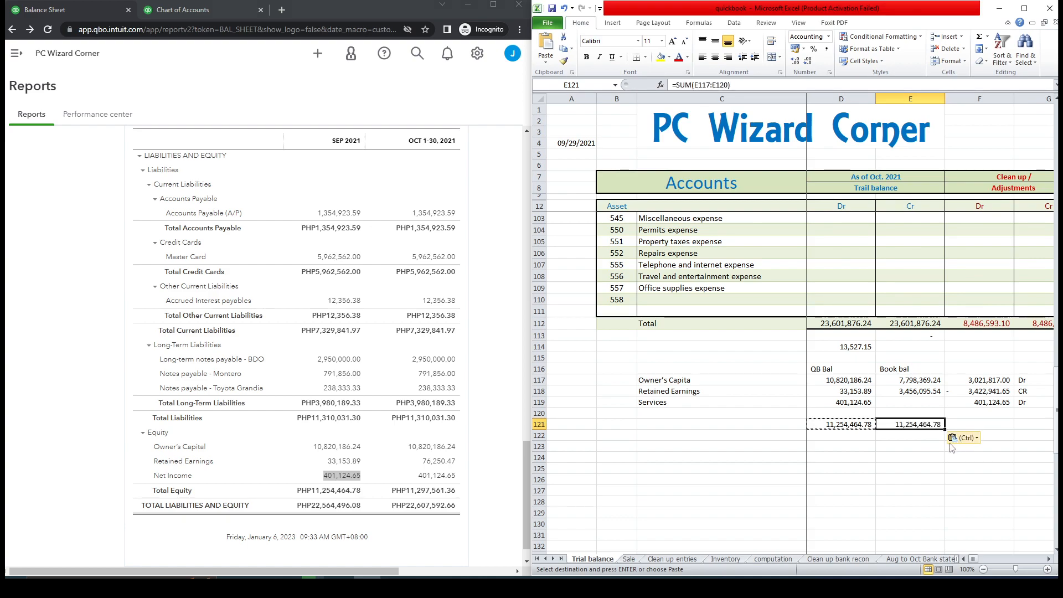
left_click(998, 422)
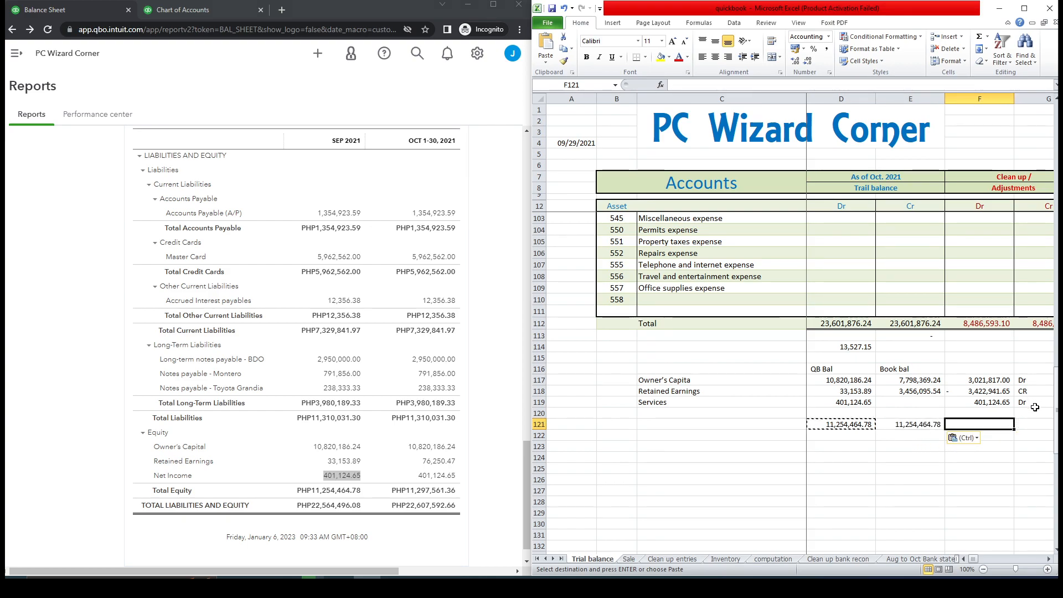
Switch to the QuickBooks Chart of Accounts page and open a new journal entry
left_click(170, 10)
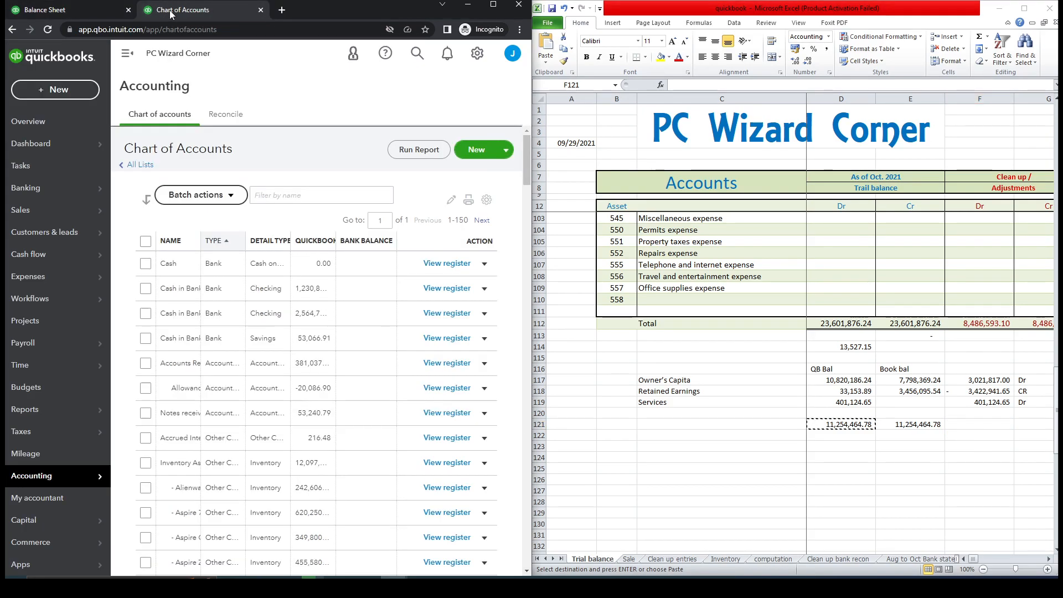
left_click(65, 89)
left_click(460, 220)
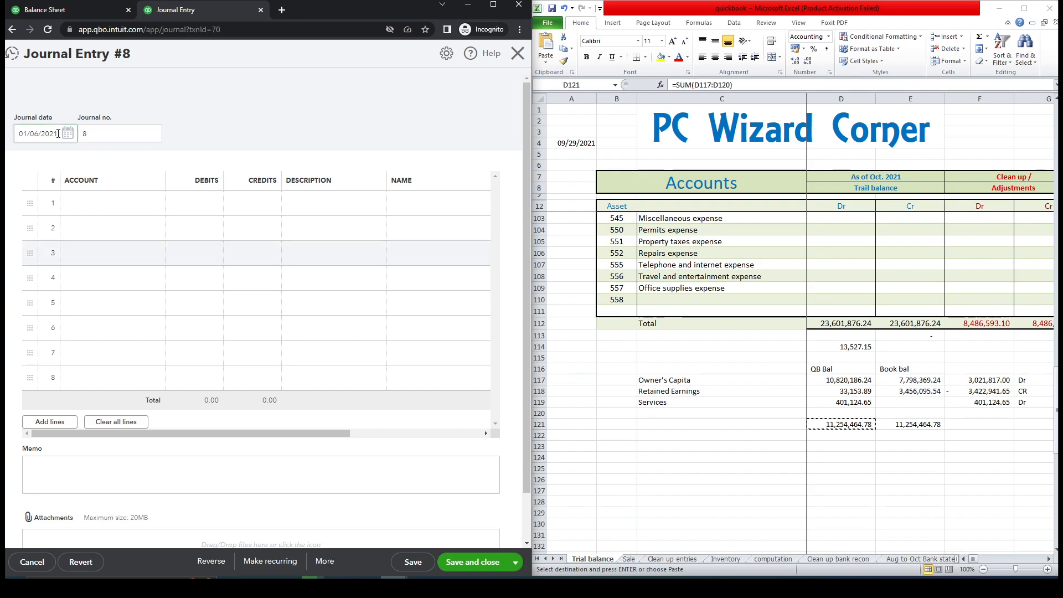
Set the journal date to 09/29/2021 by copying the date from cell A4 of the trial balance sheet
left_click(581, 143)
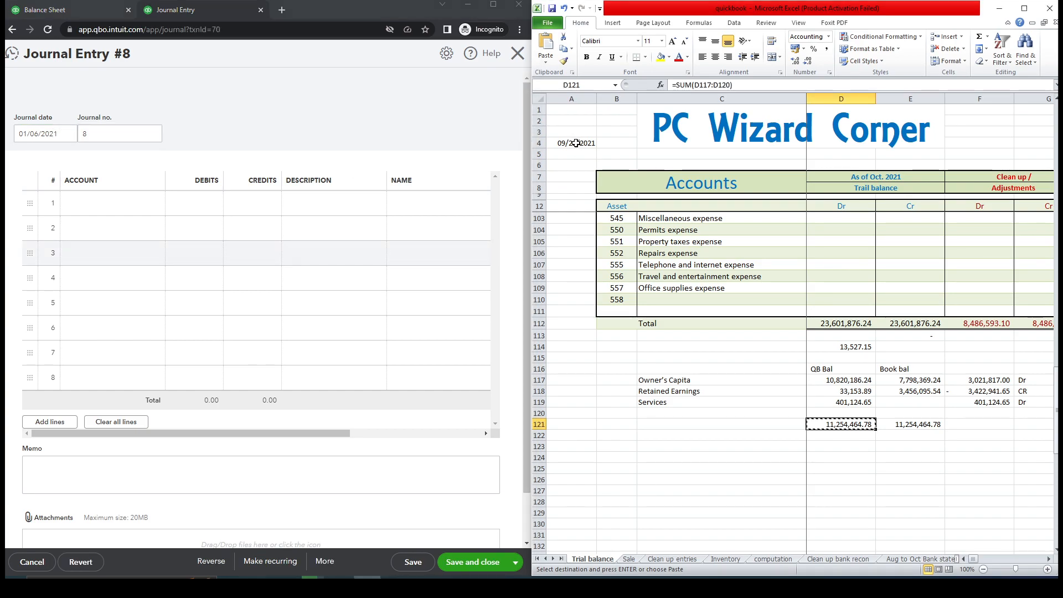
key("ctrl+c")
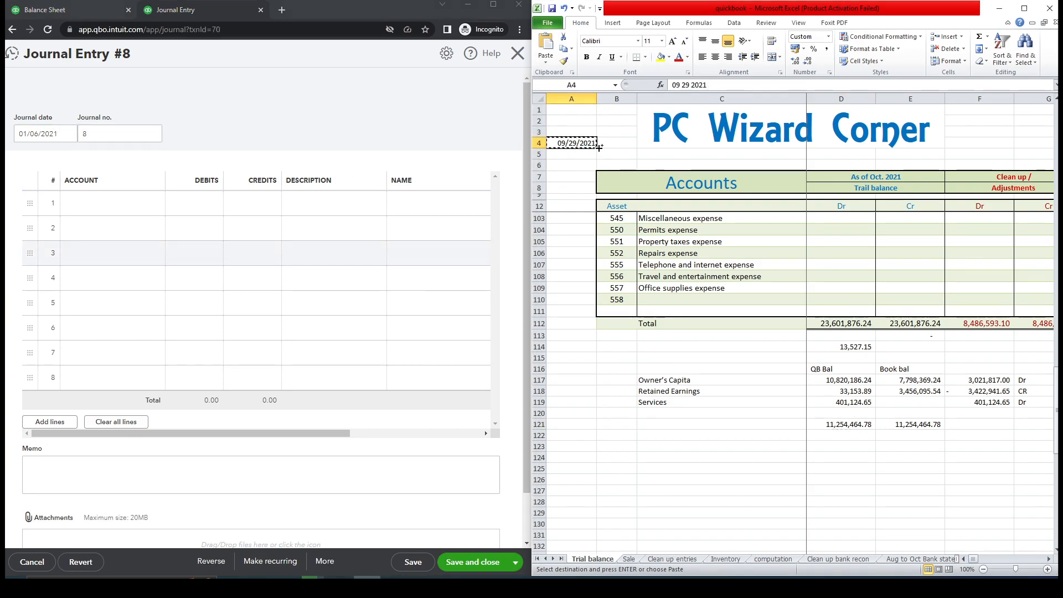
left_click(59, 134)
key("ctrl+v")
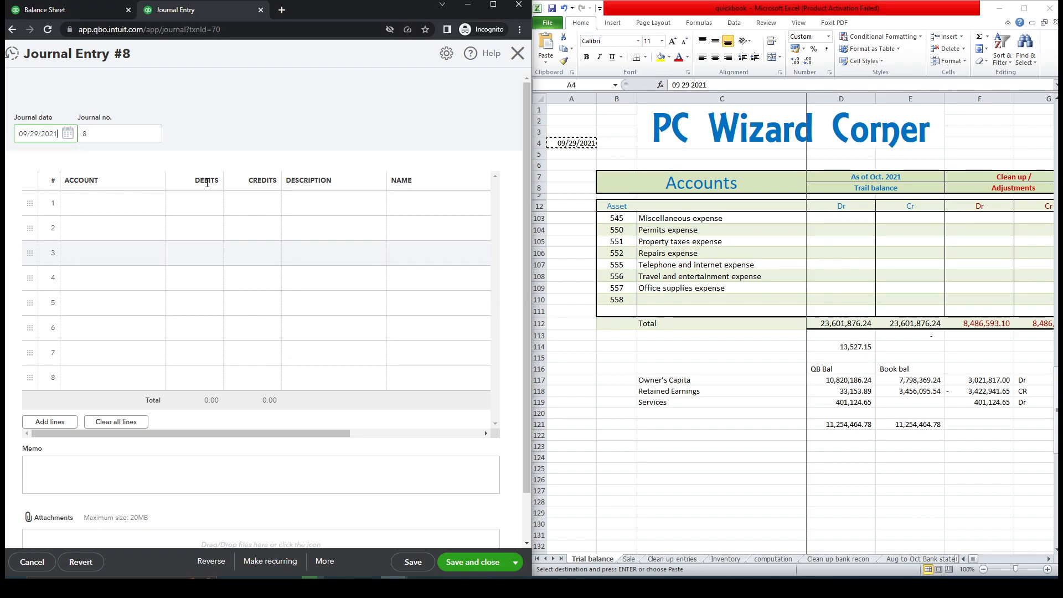
Set the account on journal line 1 to Owner's Capital, using the account name copied from C117
left_click(139, 214)
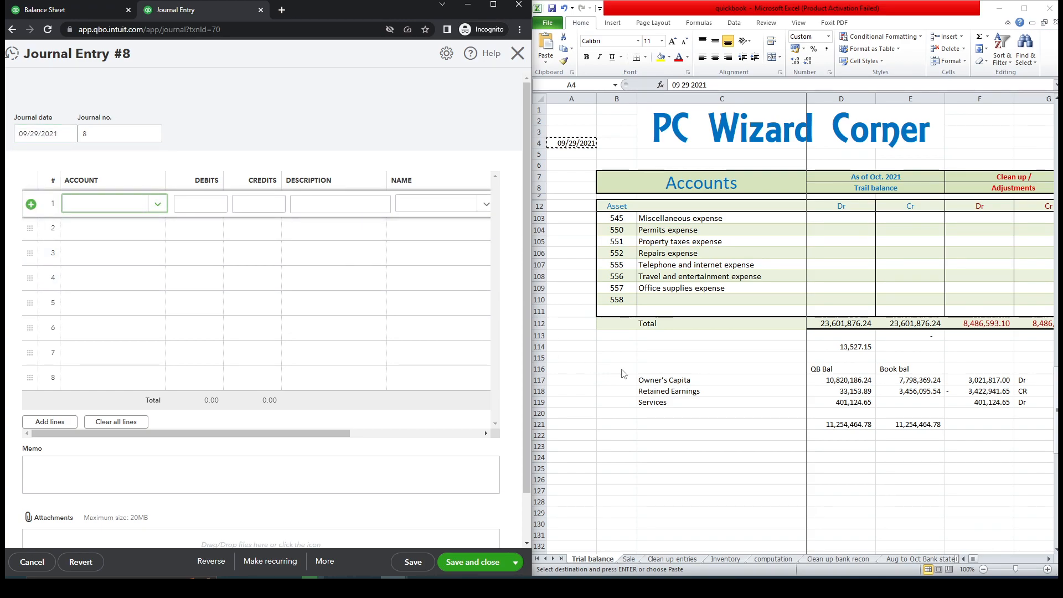
left_click(664, 379)
key("ctrl+c")
left_click(110, 204)
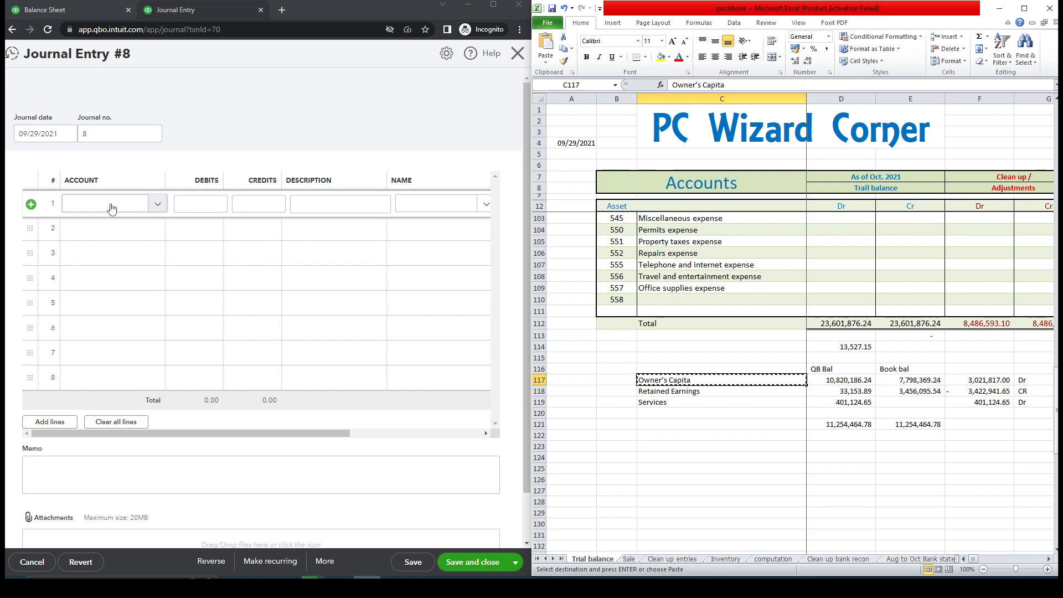
key("ctrl+v")
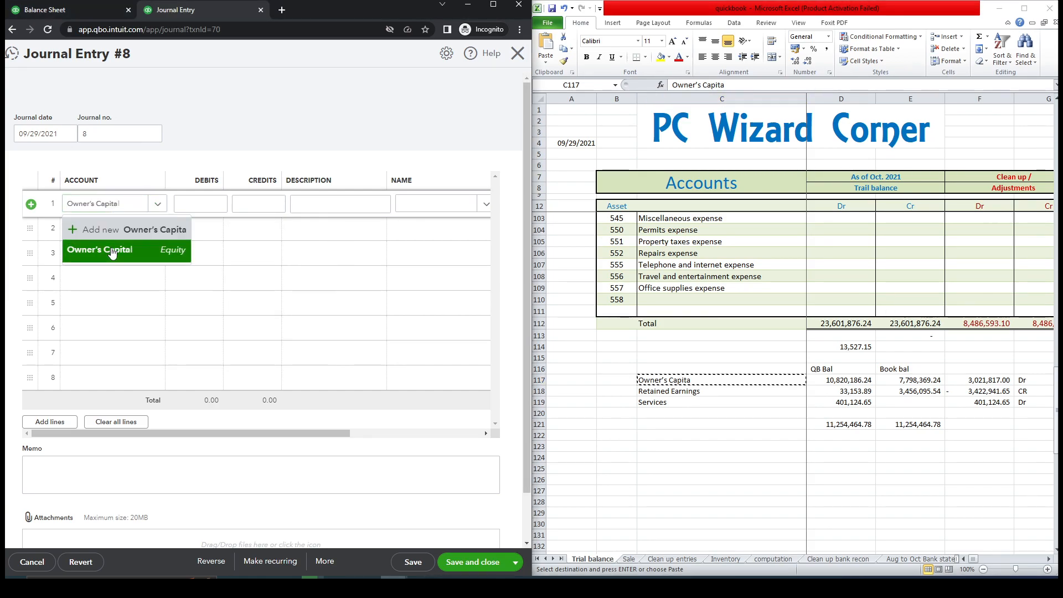
left_click(99, 250)
Copy "Retained Earnings" from C118 into the account field of journal line 2
left_click(689, 394)
key("ctrl+c")
left_click(118, 238)
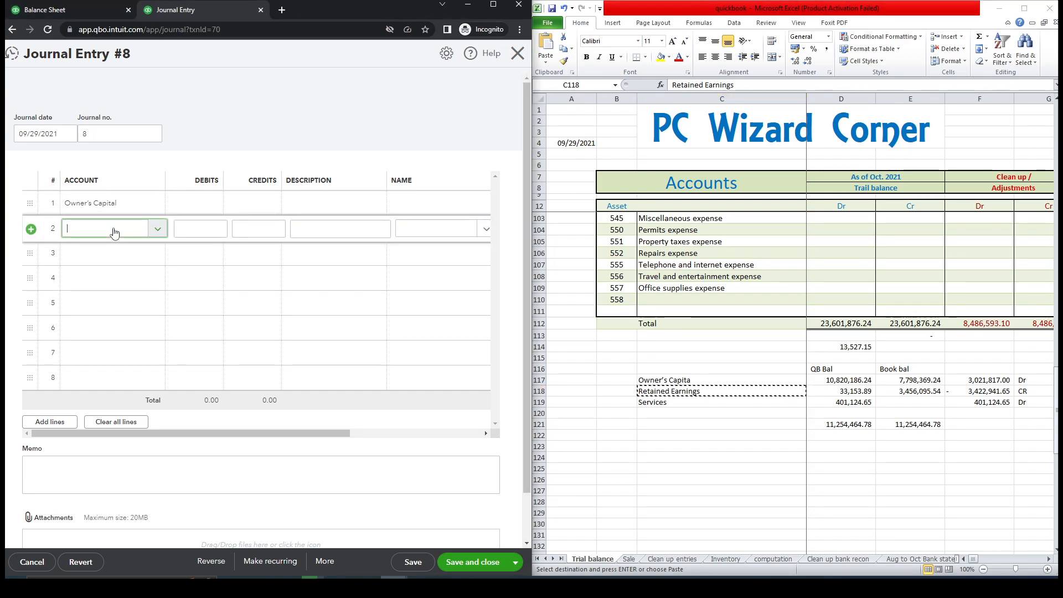
key("ctrl+v")
left_click(113, 277)
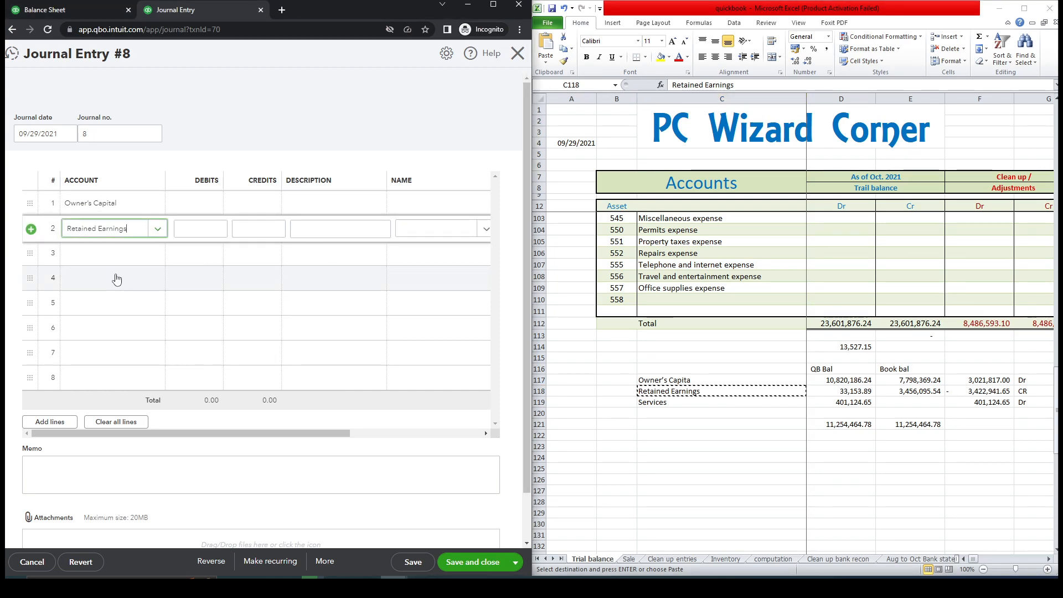
Copy "Services" from C119 into the account field of journal line 3
left_click(661, 404)
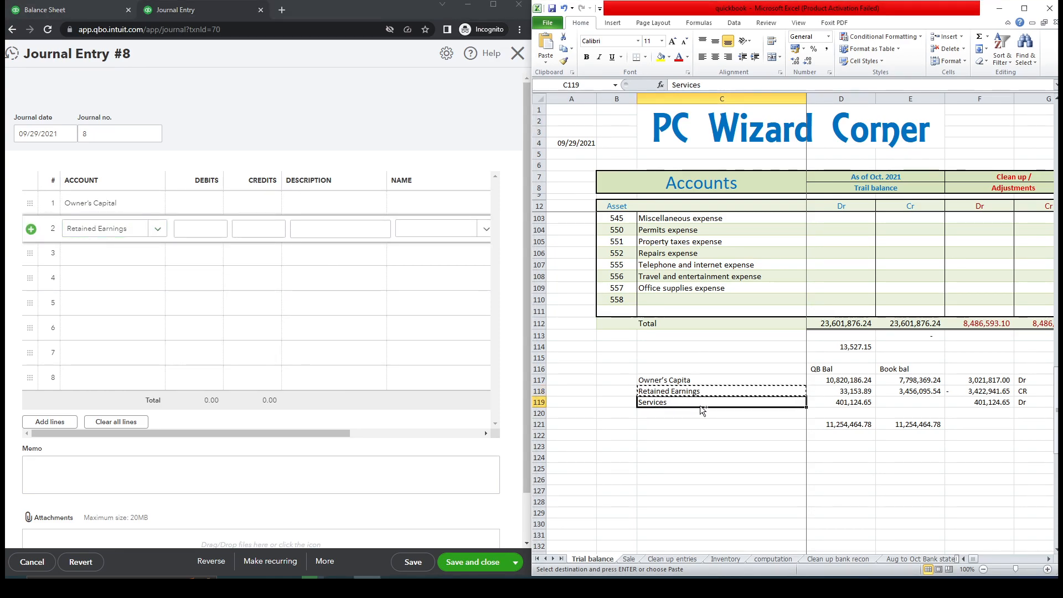
key("ctrl+c")
left_click(162, 253)
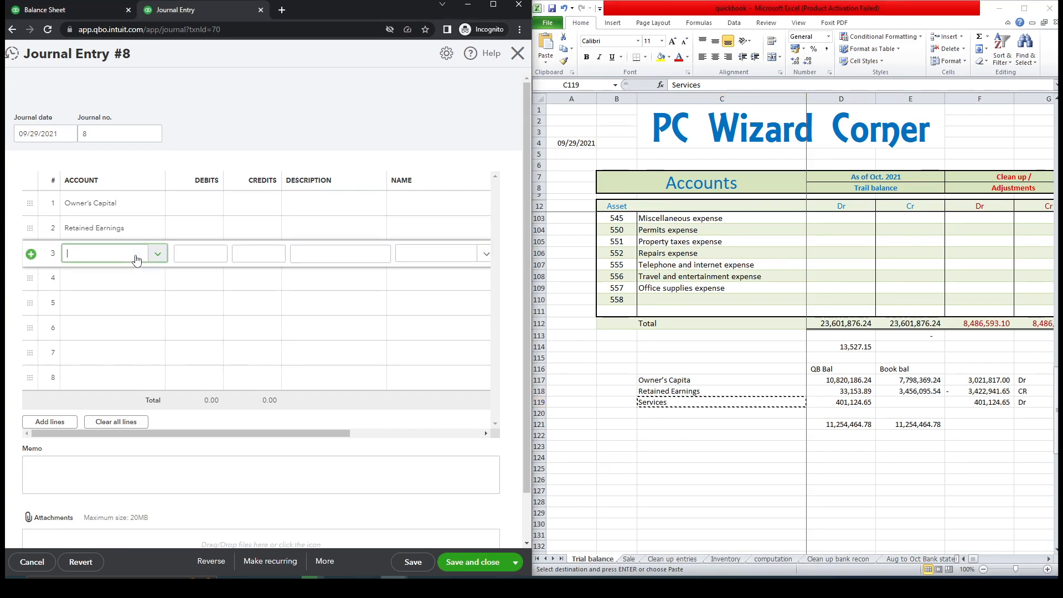
key("ctrl+v")
left_click(122, 300)
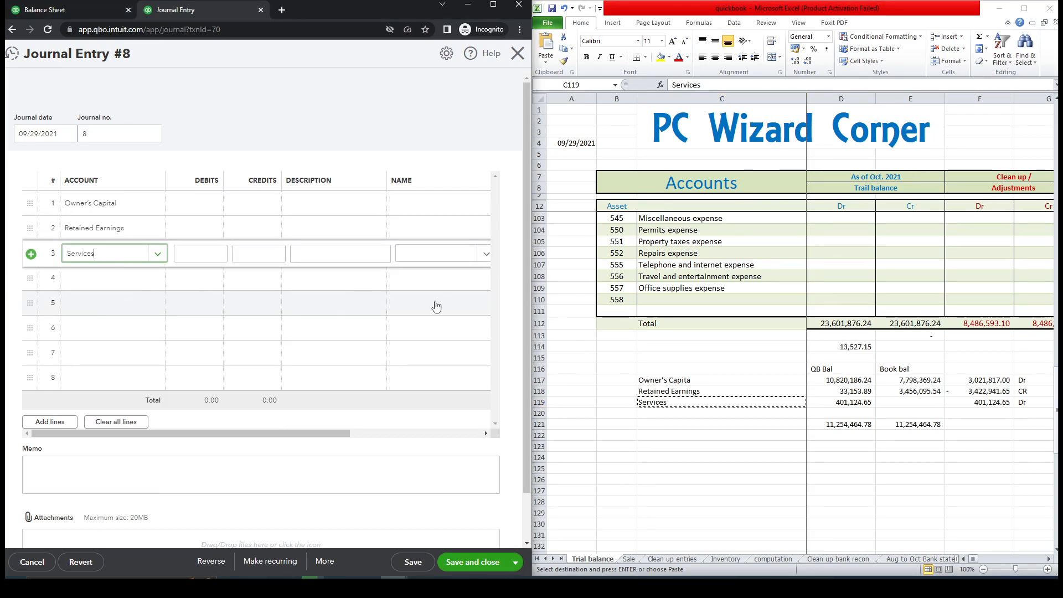
Copy the Owner's Capital difference of 3,021,817.00 from F117 into the debit of journal line 1
left_click(857, 382)
left_click(988, 381)
key("ctrl+c")
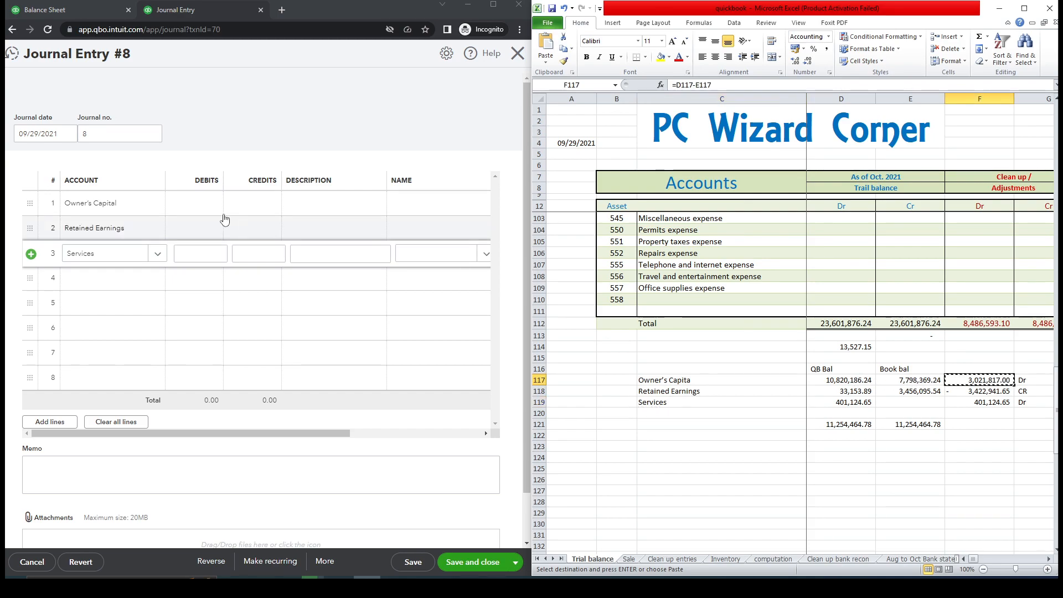
left_click(180, 203)
key("ctrl+v")
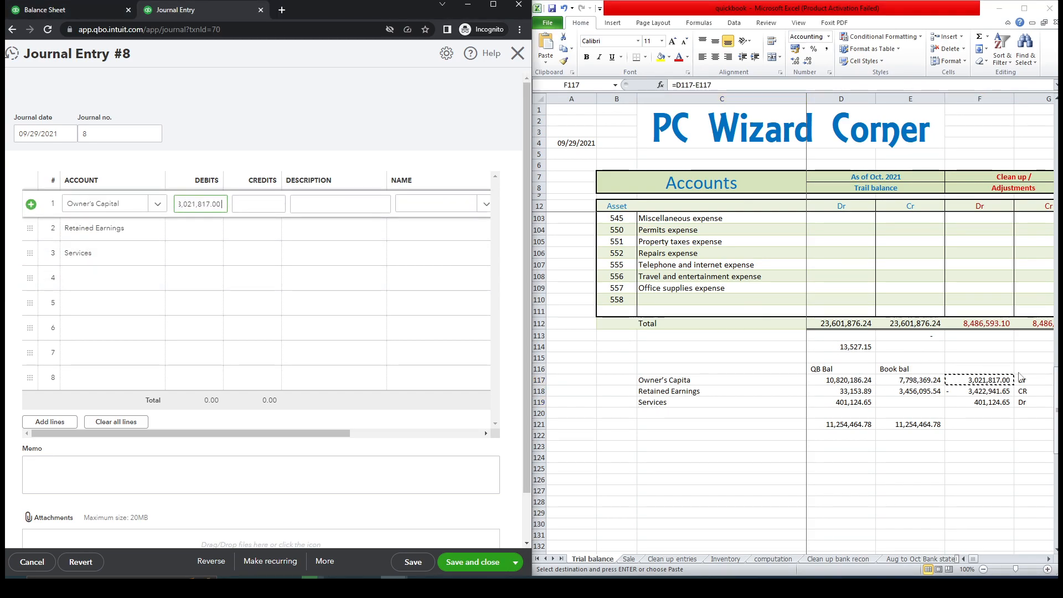
Copy the Retained Earnings difference from F118 into the credit of line 2 and remove its minus sign, giving 3,422,941.65
left_click(1020, 377)
key("Down")
key("ctrl+c")
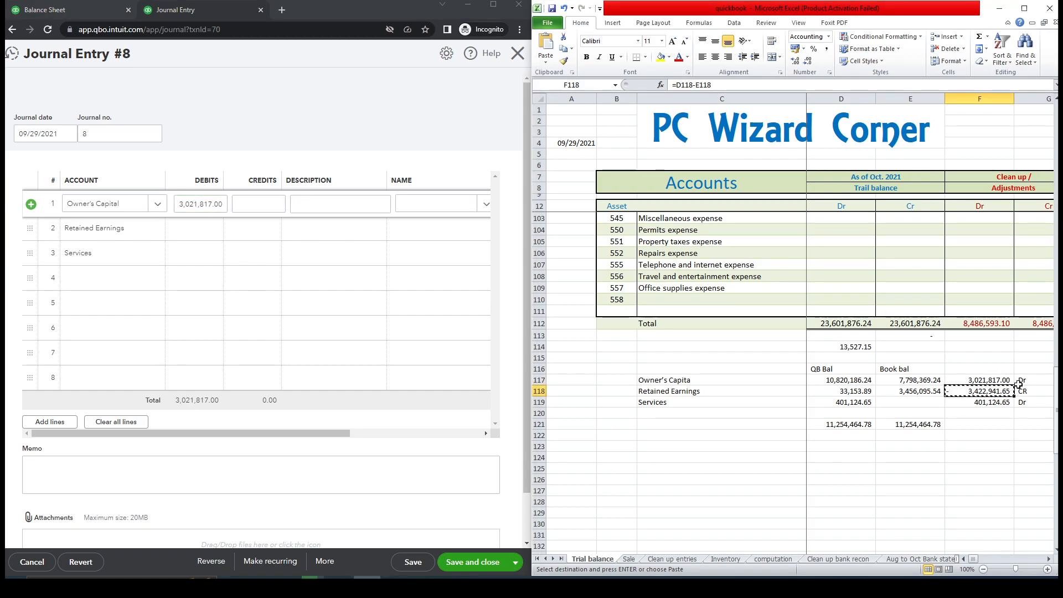
left_click(249, 229)
key("ctrl+v")
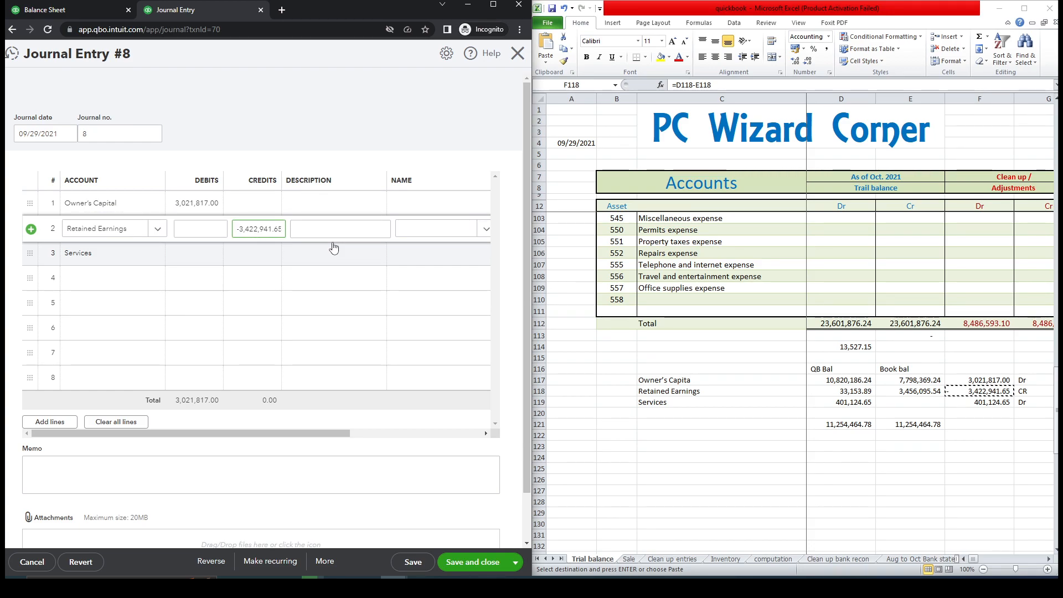
key("Home")
key("Delete")
Copy the Services difference of 401,124.65 from F119 into the debit of journal line 3
left_click(996, 403)
key("ctrl+c")
left_click(192, 256)
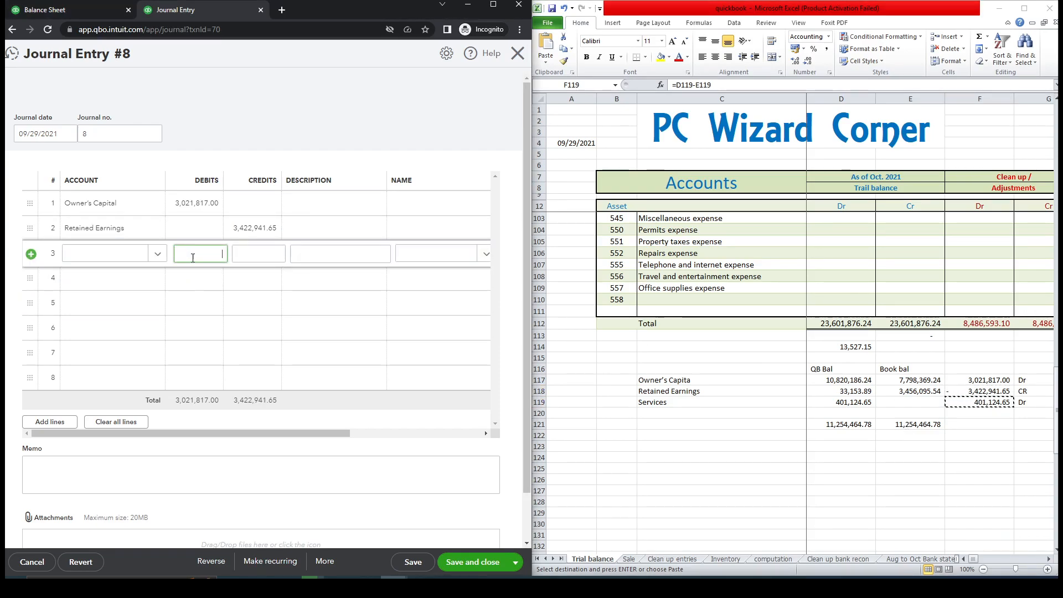
key("ctrl+v")
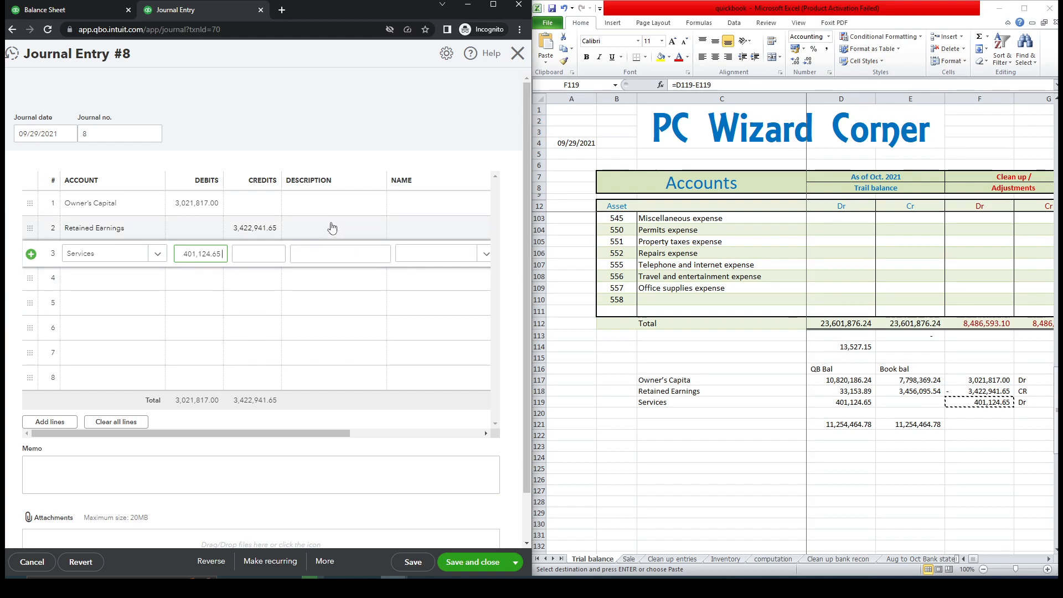
Enter "Adjusting entry for opening balance" as the description of the Owner's Capital line
left_click(328, 206)
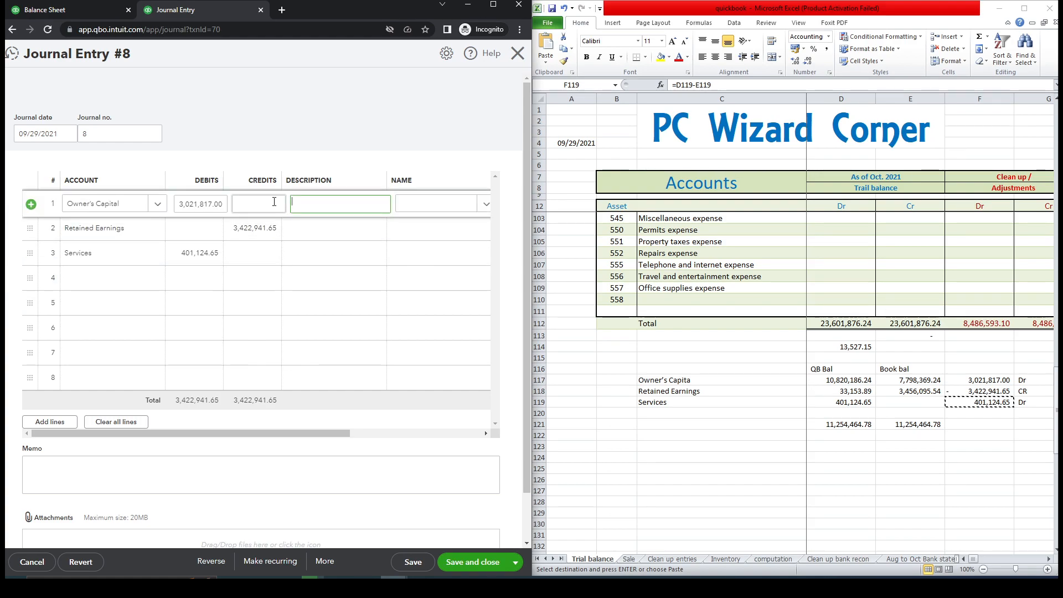
type("Adjusting entry for ")
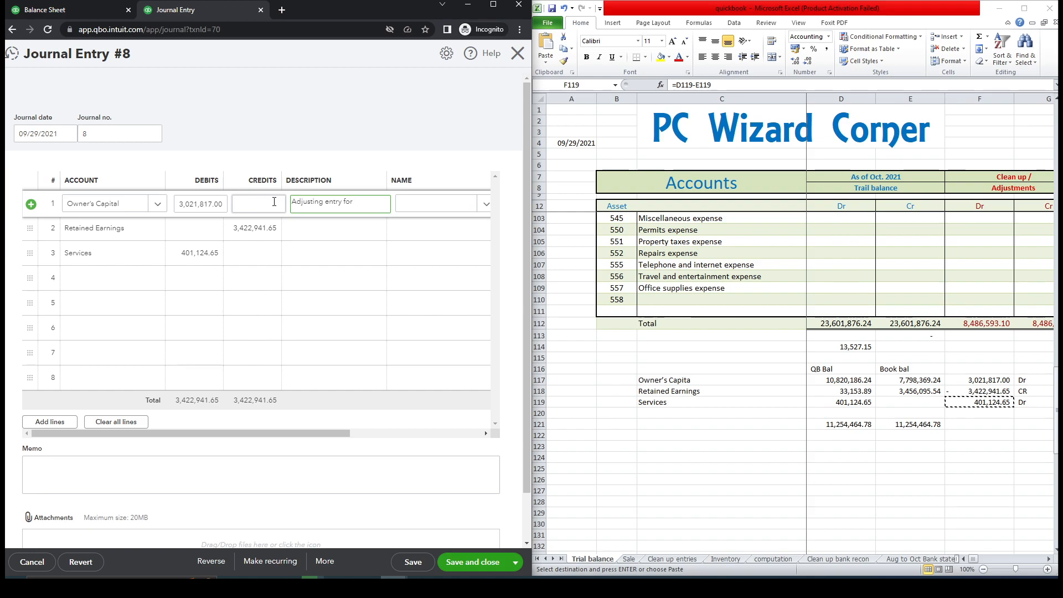
type("open")
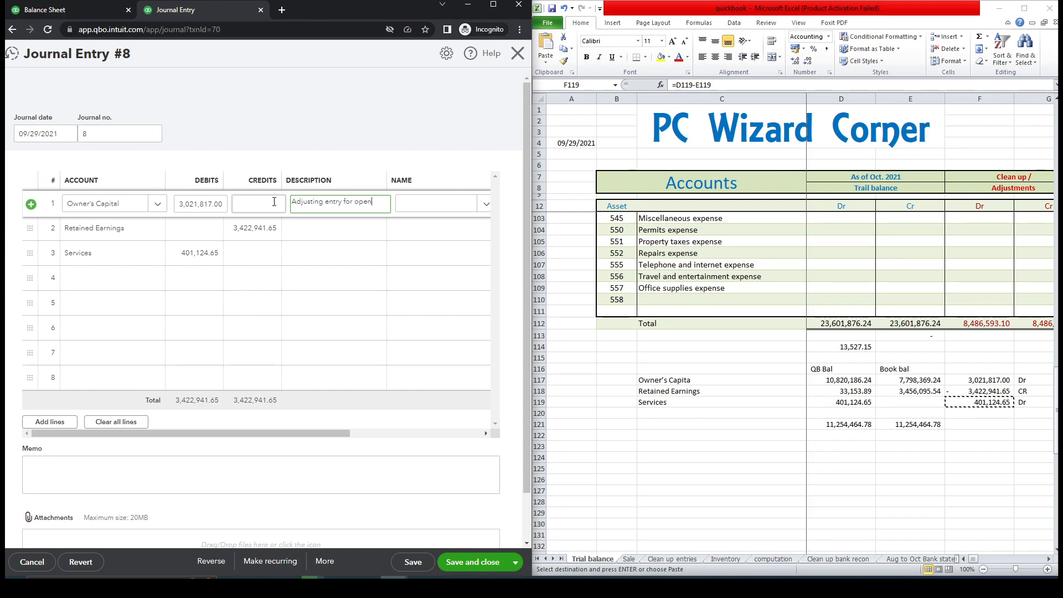
type("ing blanc")
key("BackSpace")
type("alance")
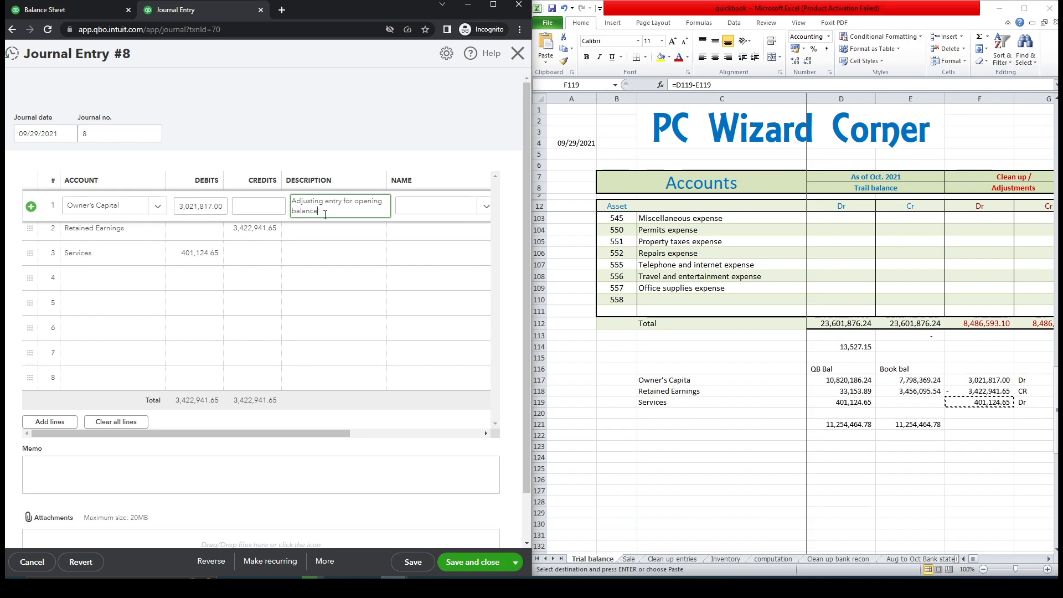
Copy the Owner's Capital line's description to the Retained Earnings and Services lines and to the journal memo
key("ctrl+a")
key("ctrl+c")
left_click(334, 230)
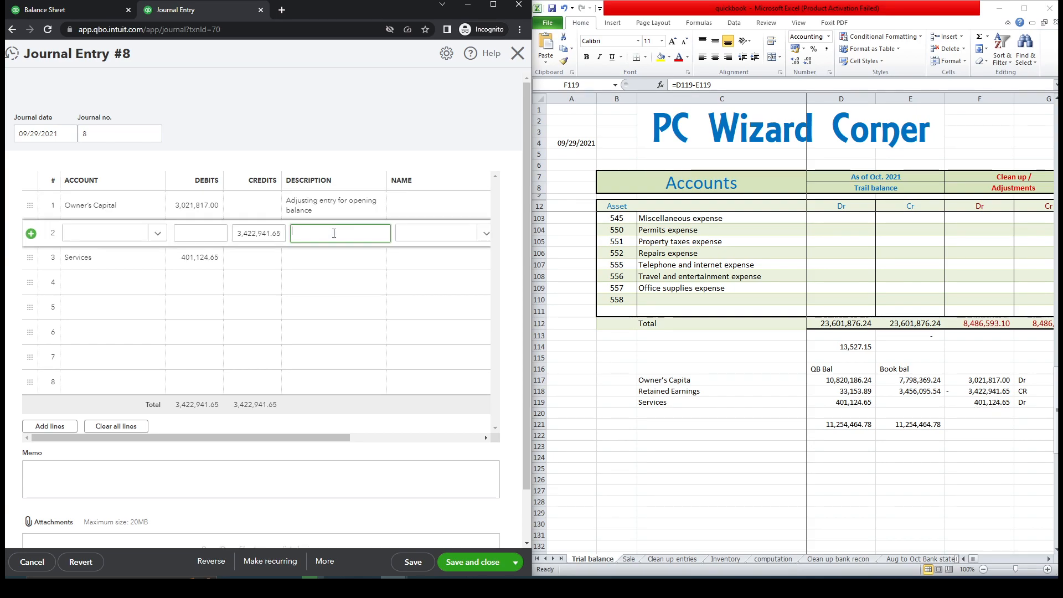
key("ctrl+v")
left_click(335, 267)
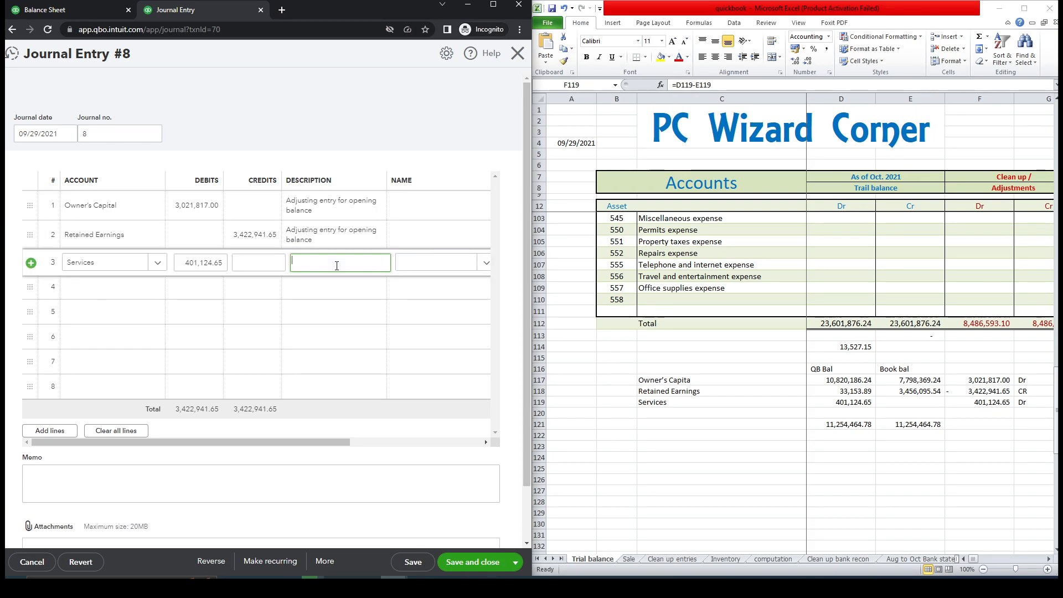
key("ctrl+v")
left_click(157, 483)
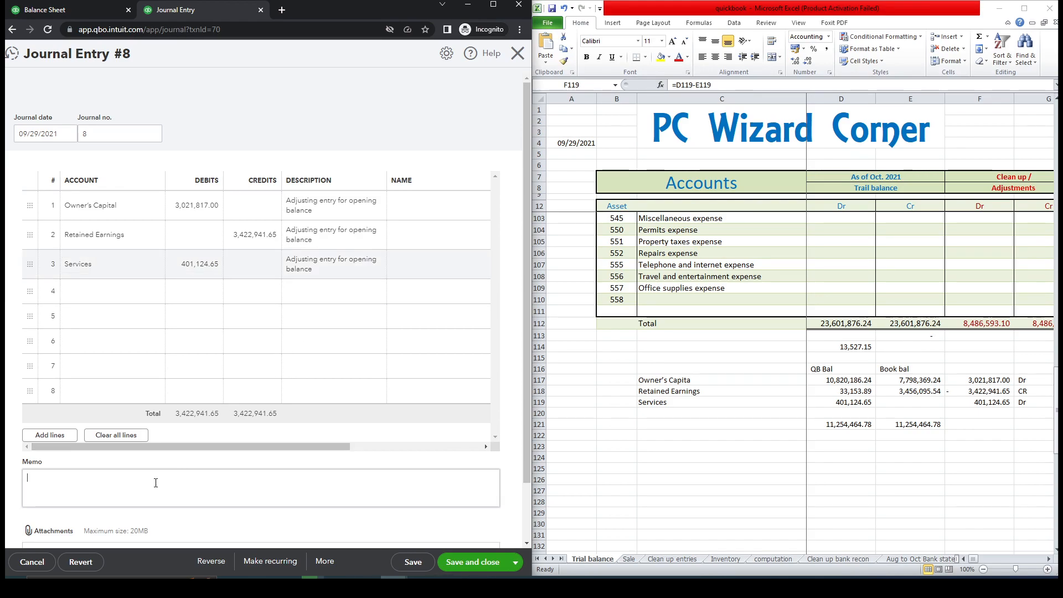
key("ctrl+v")
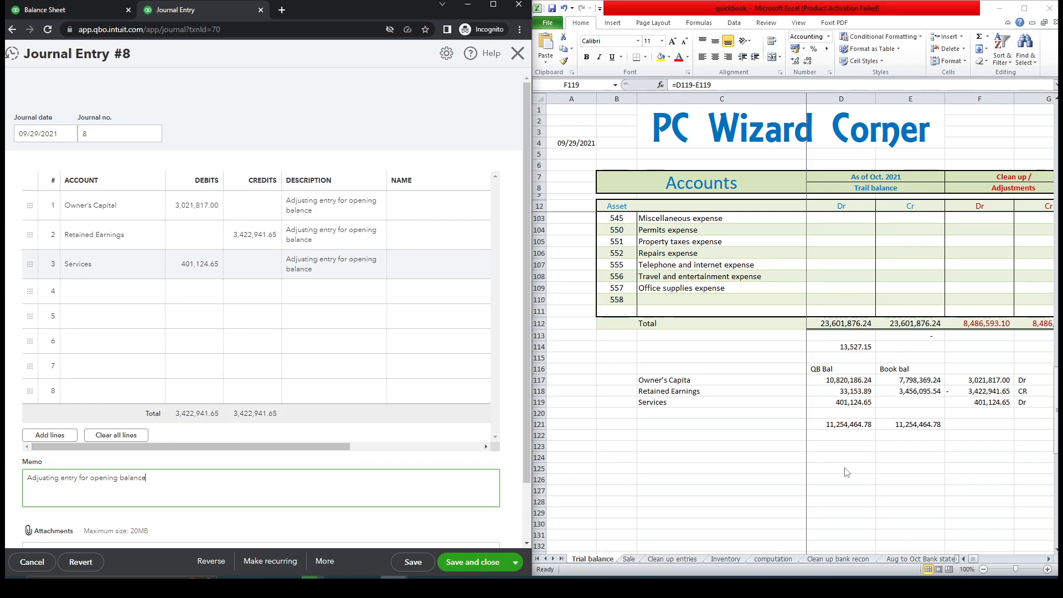
Check the sum of the debit differences in F117 and F119, and save and close the journal entry
left_click(981, 402)
left_click(985, 382)
left_click(991, 403, "ctrl")
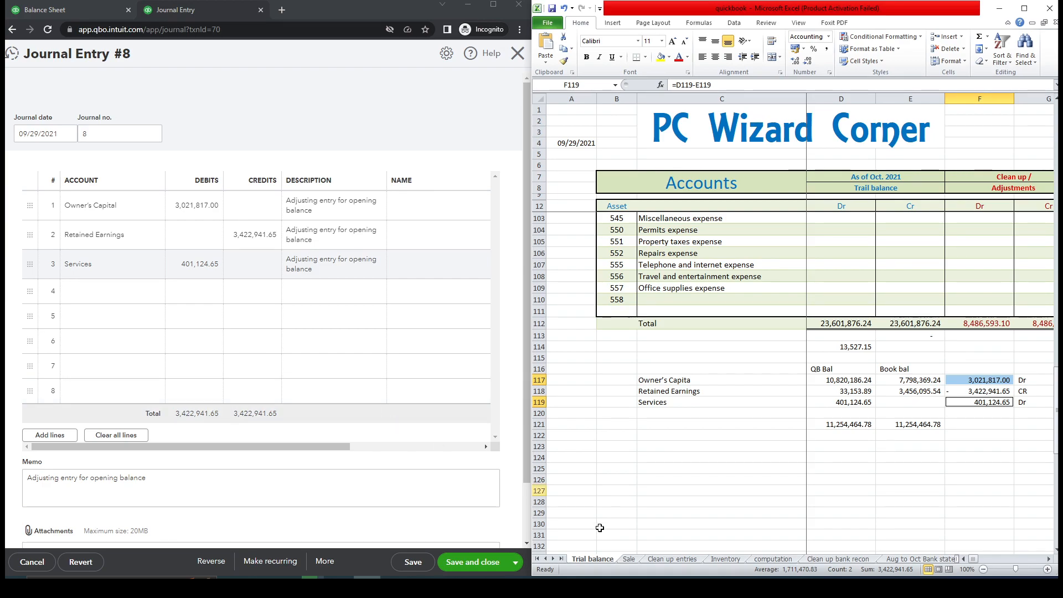
left_click(515, 562)
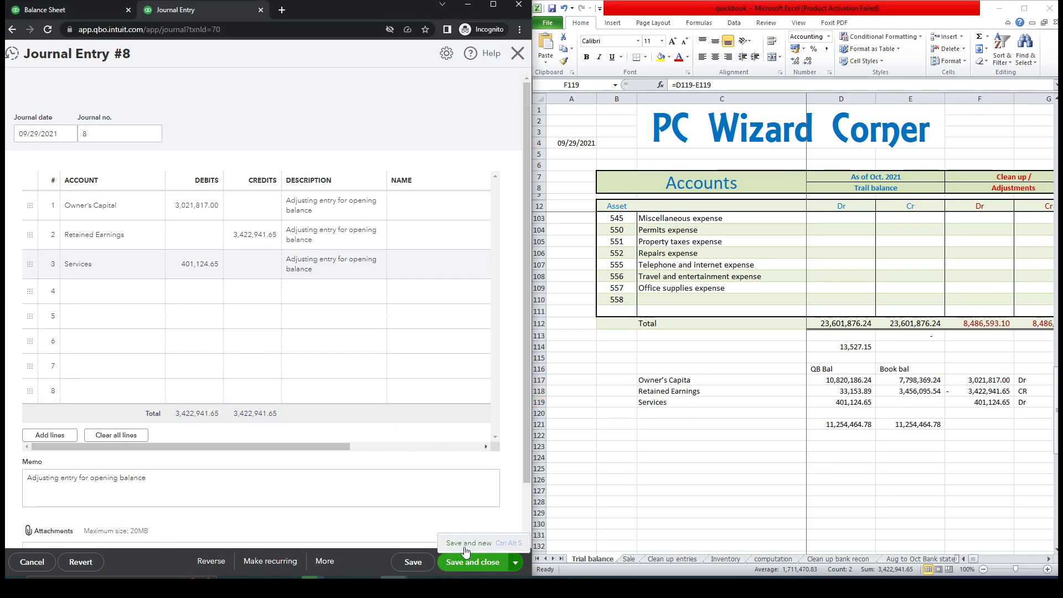
left_click(470, 564)
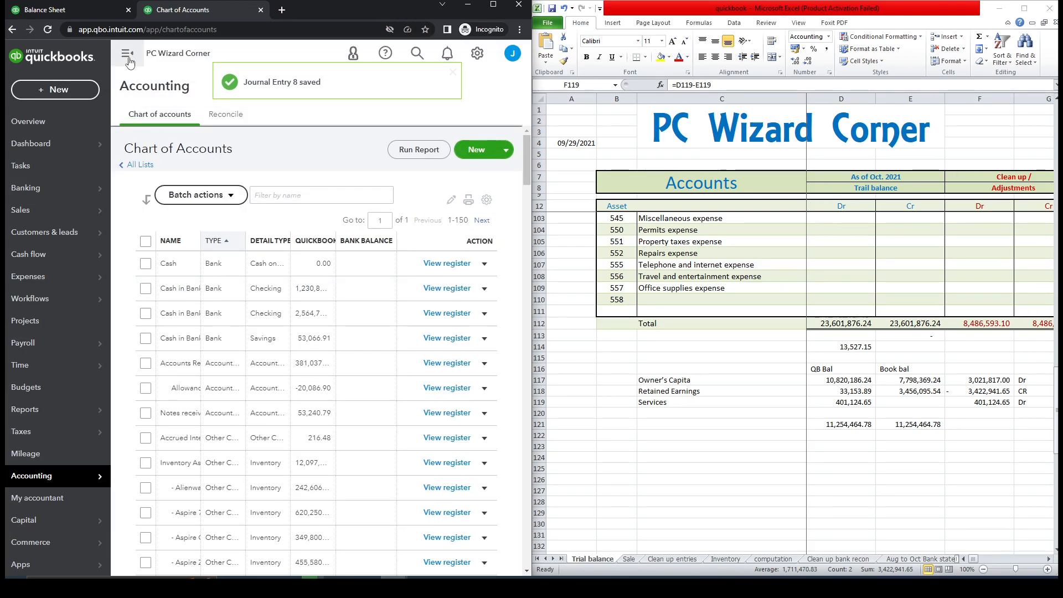
Reload the Balance Sheet report and display its Equity section
left_click(76, 10)
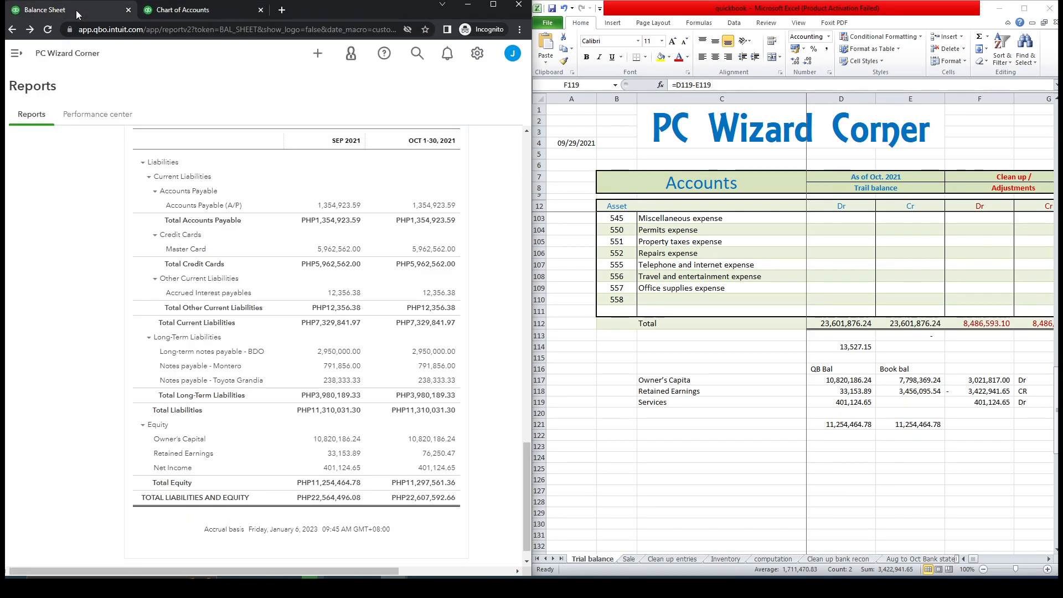
left_click(48, 30)
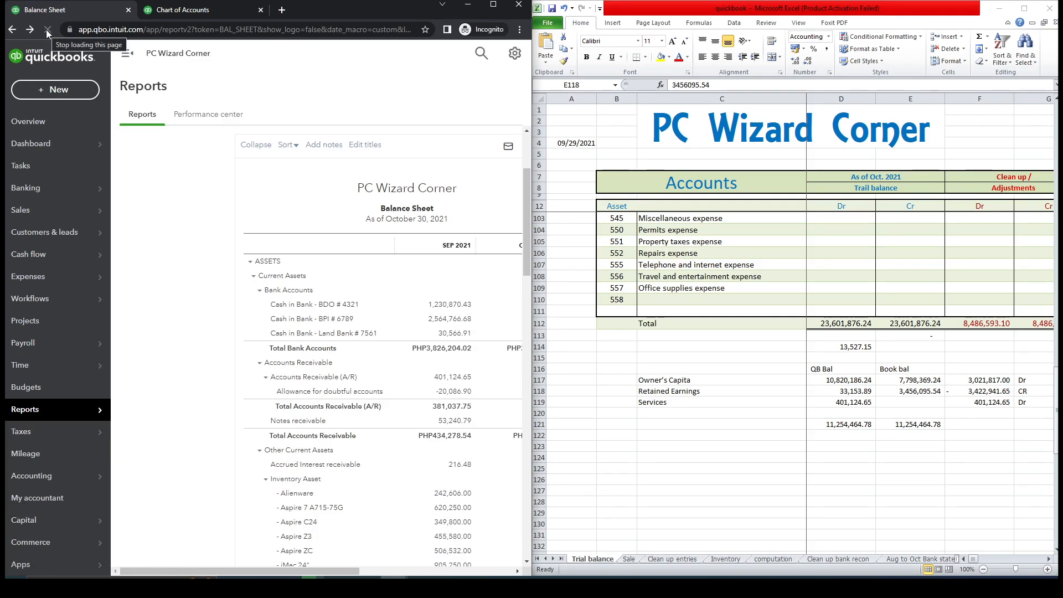
left_click(124, 58)
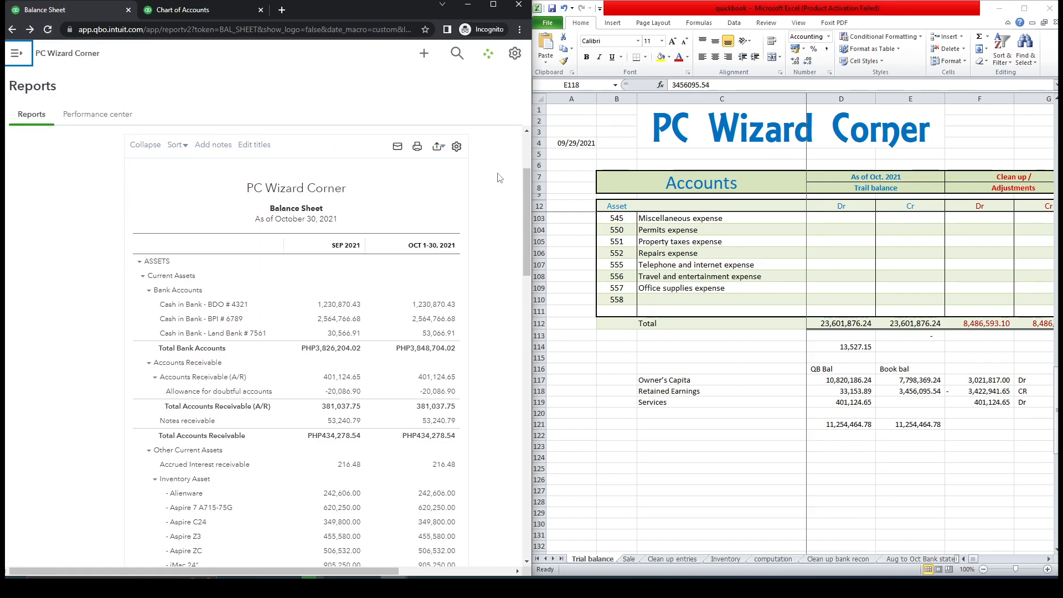
left_click_drag(526, 175, 540, 460)
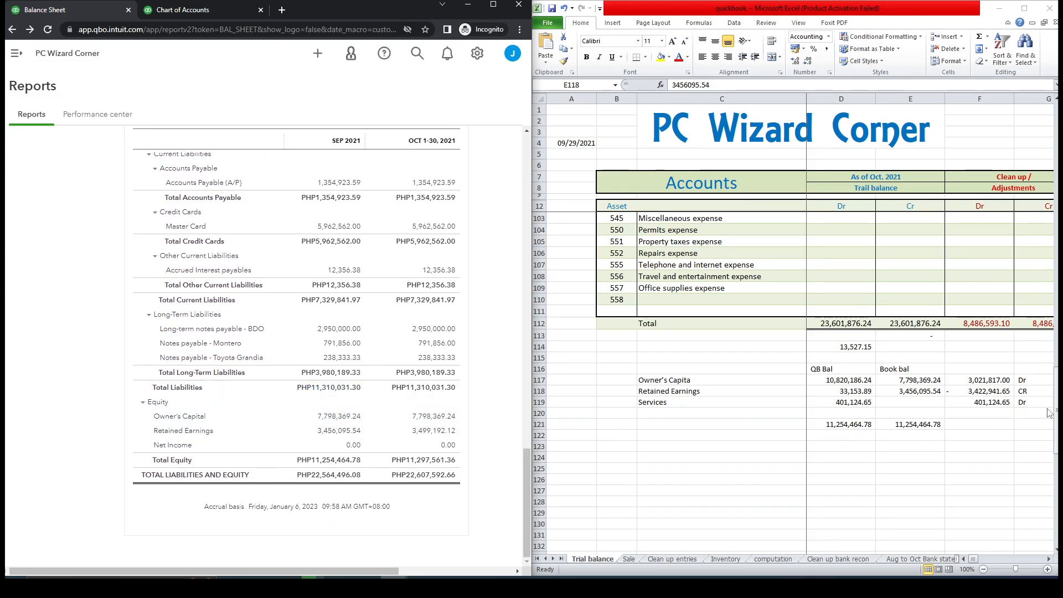
Compare the report's September equity balances with the Capital accounts in E59:E61 of the trial balance, including their sum
left_click_drag(1056, 383, 1045, 247)
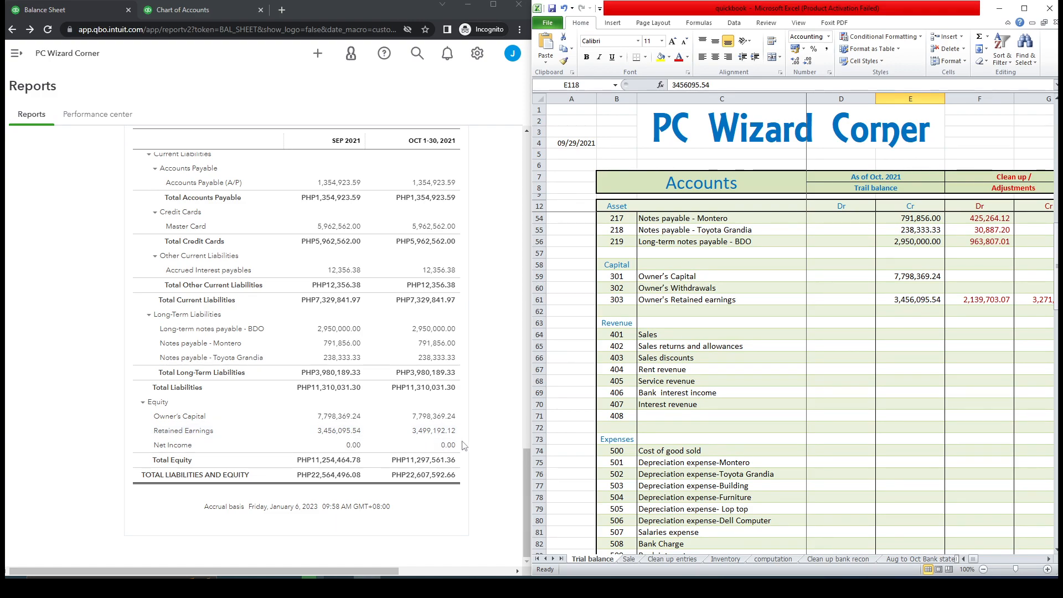
left_click_drag(910, 279, 911, 300)
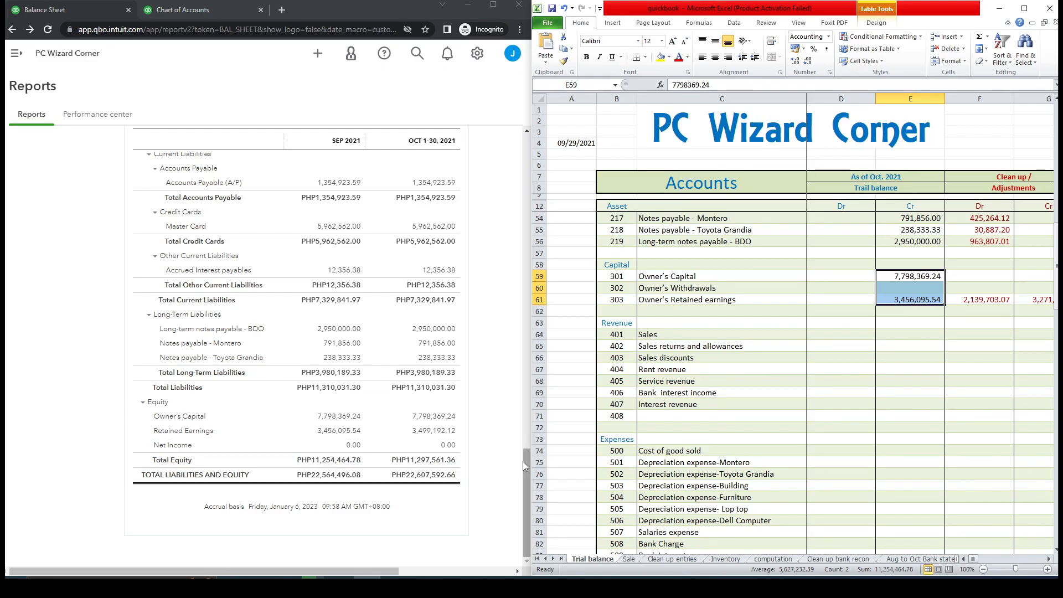
left_click_drag(525, 468, 520, 527)
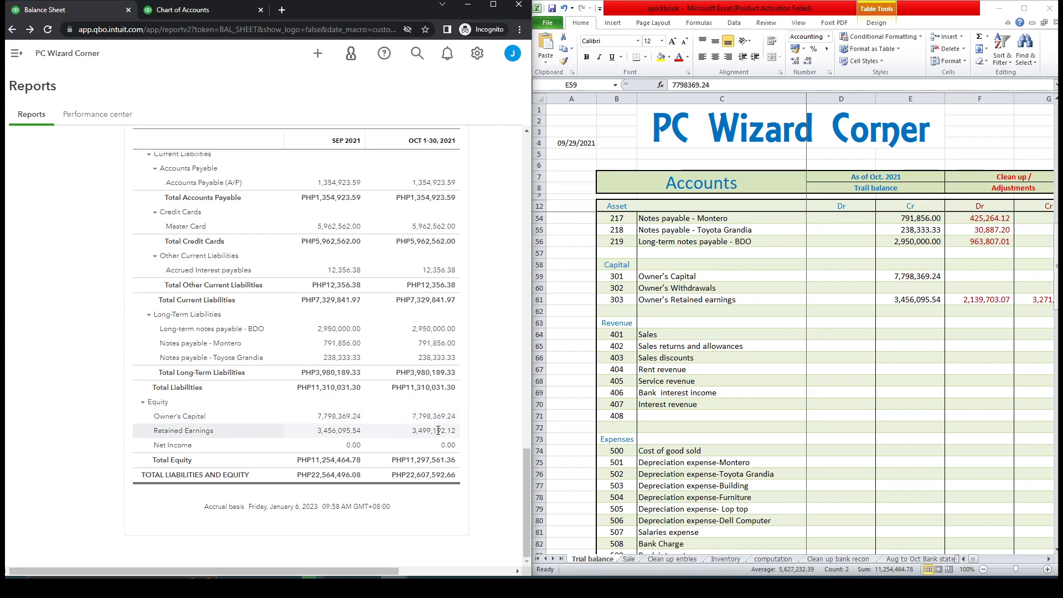
Review the Clean up / Adjustments debit and credit columns F and G of the trial balance, from the first asset account down
left_click(698, 241)
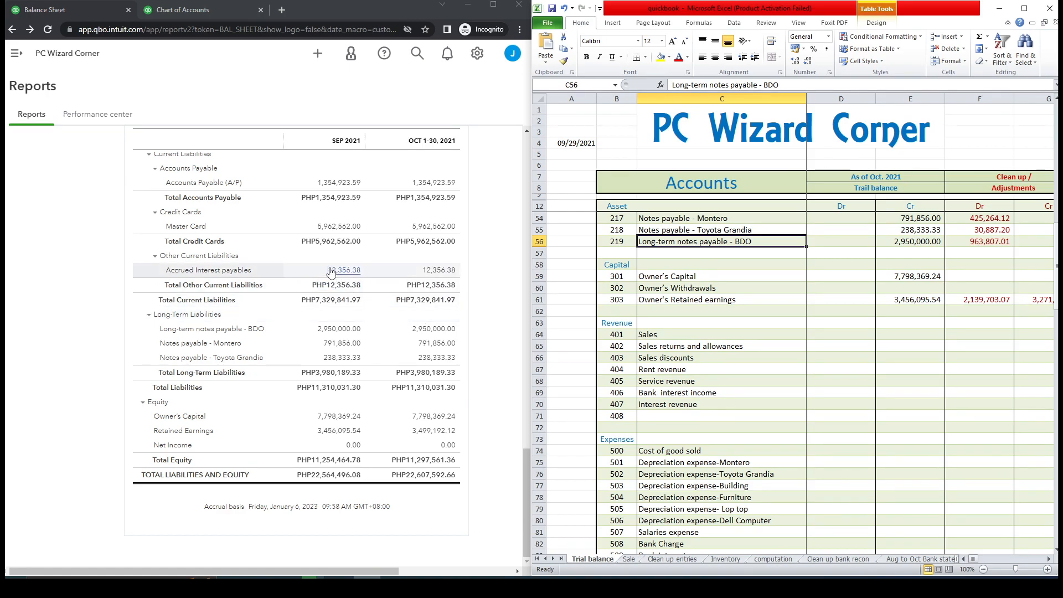
left_click_drag(524, 460, 523, 405)
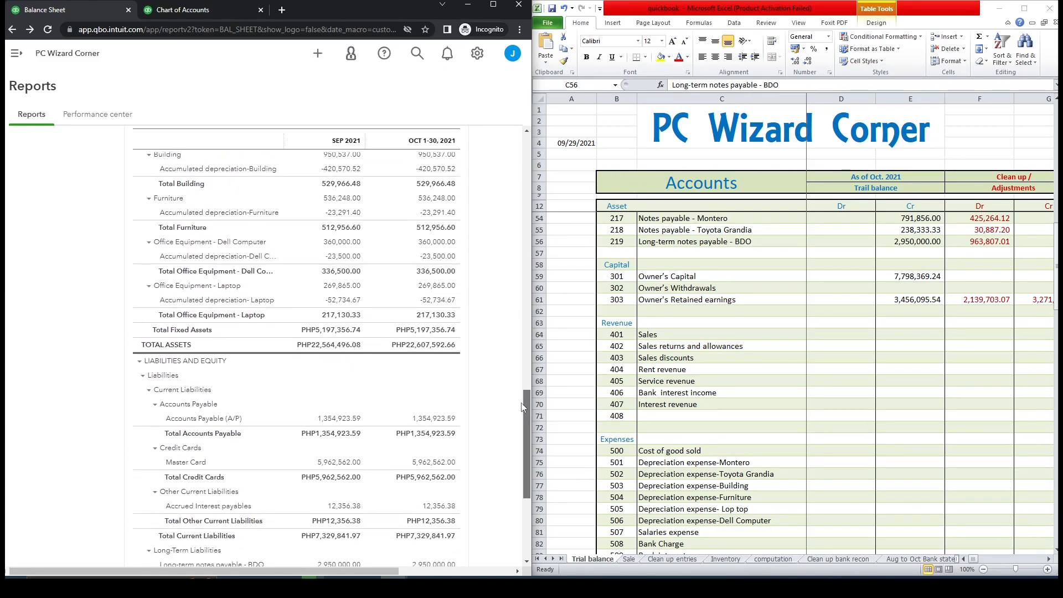
left_click(1048, 559)
left_click(1048, 559)
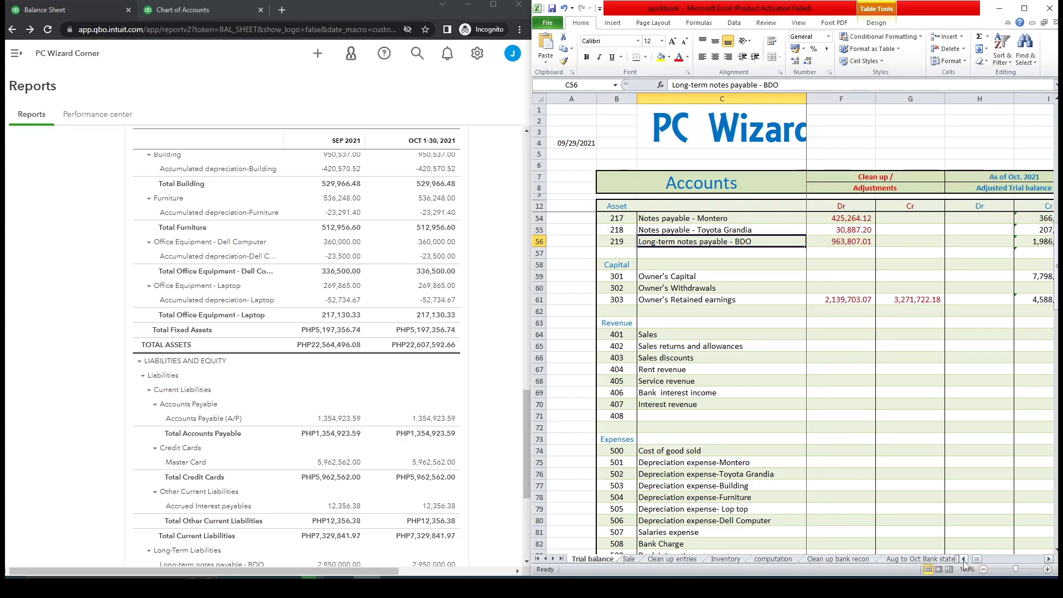
scroll(867, 187, "up", 14)
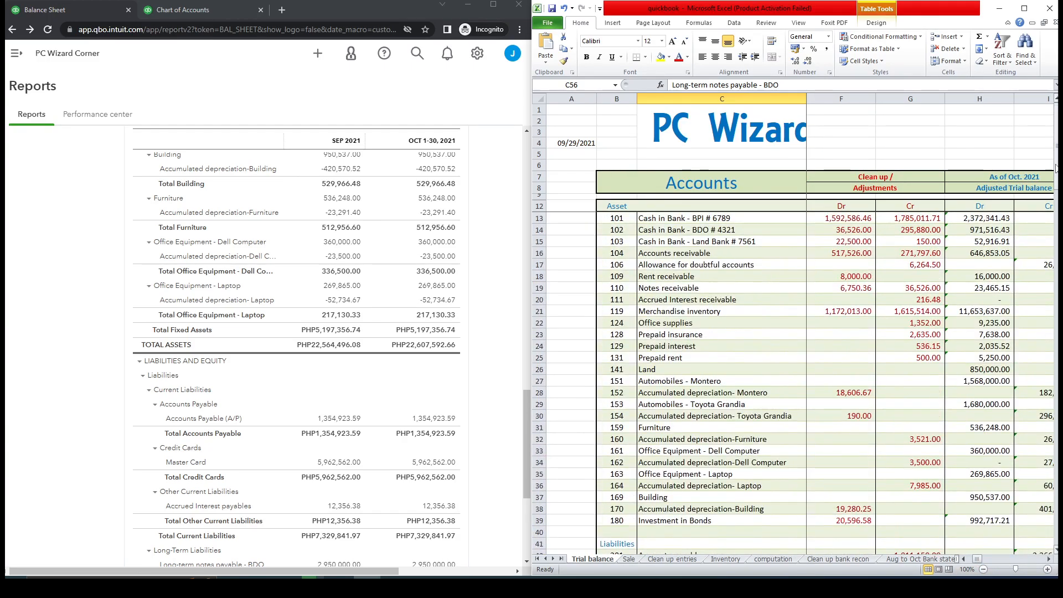
left_click_drag(854, 219, 921, 530)
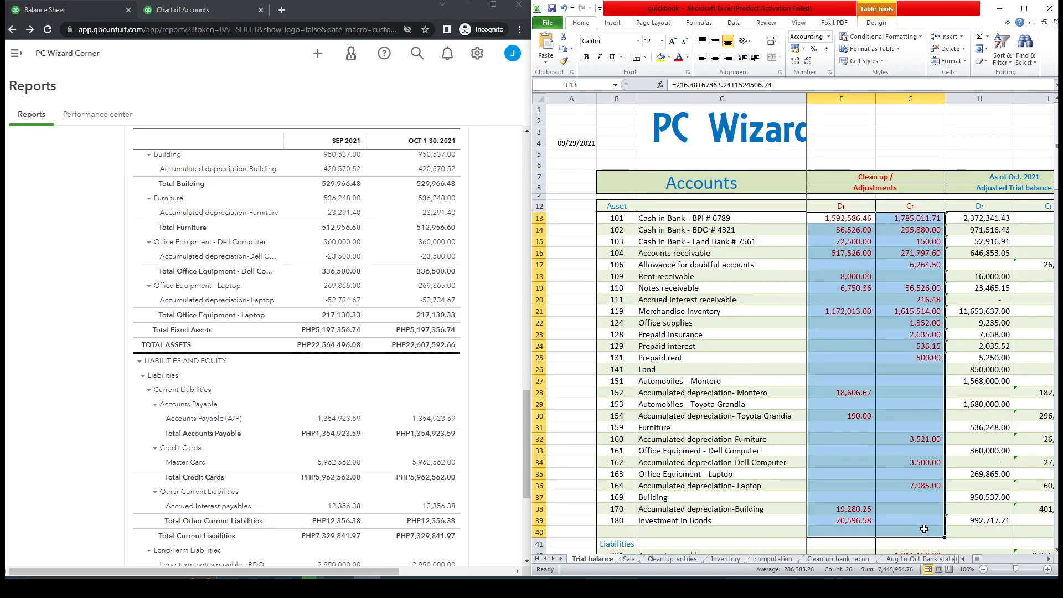
left_click_drag(841, 99, 910, 98)
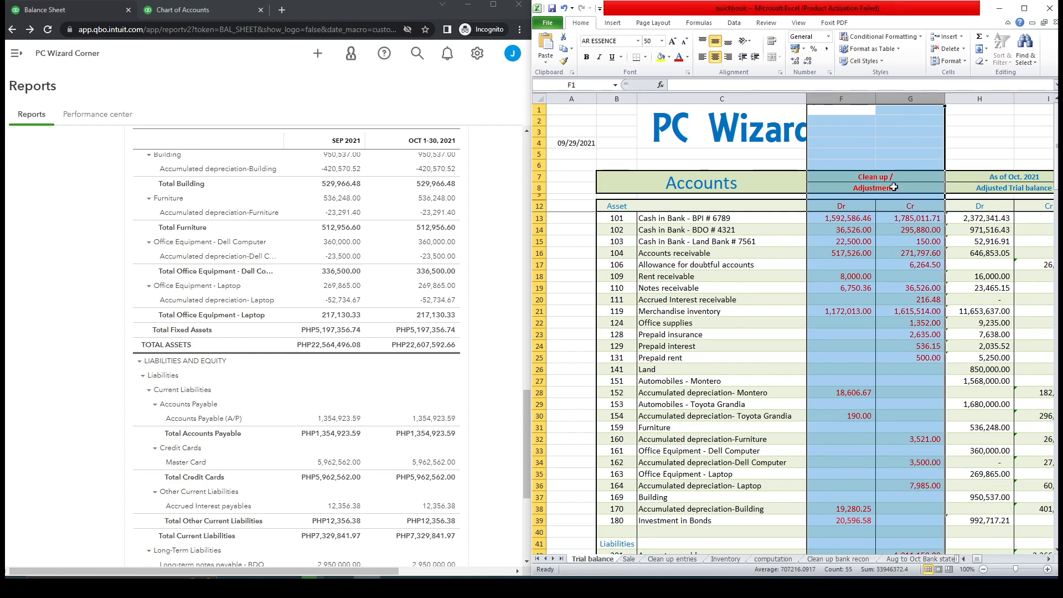
left_click_drag(859, 218, 933, 392)
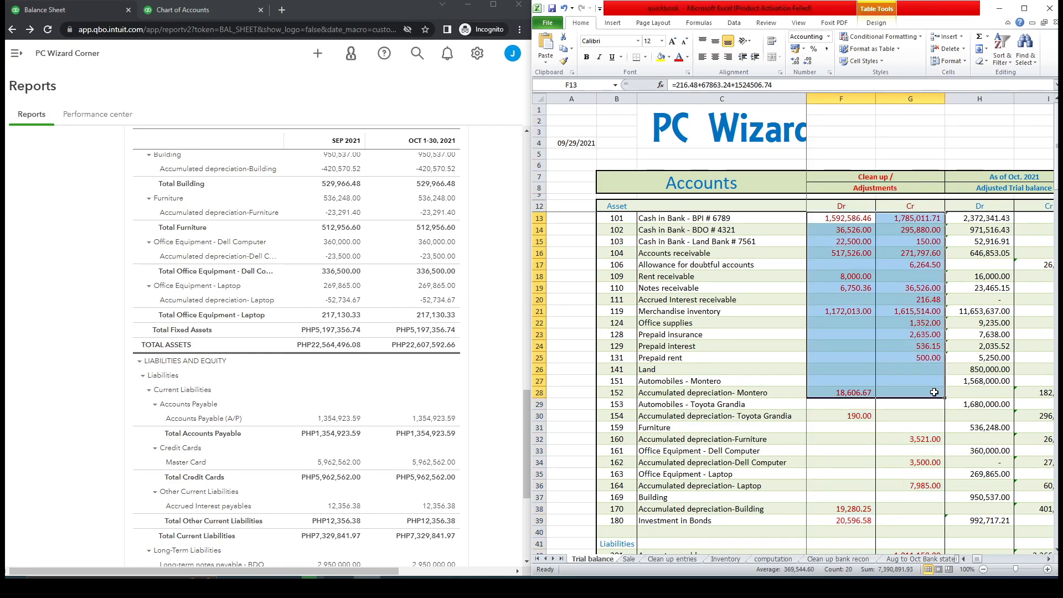
Show the Clean up entries sheet and go to the Oct. 1 Investment in bond entry in B7
left_click(667, 562)
left_click(656, 221)
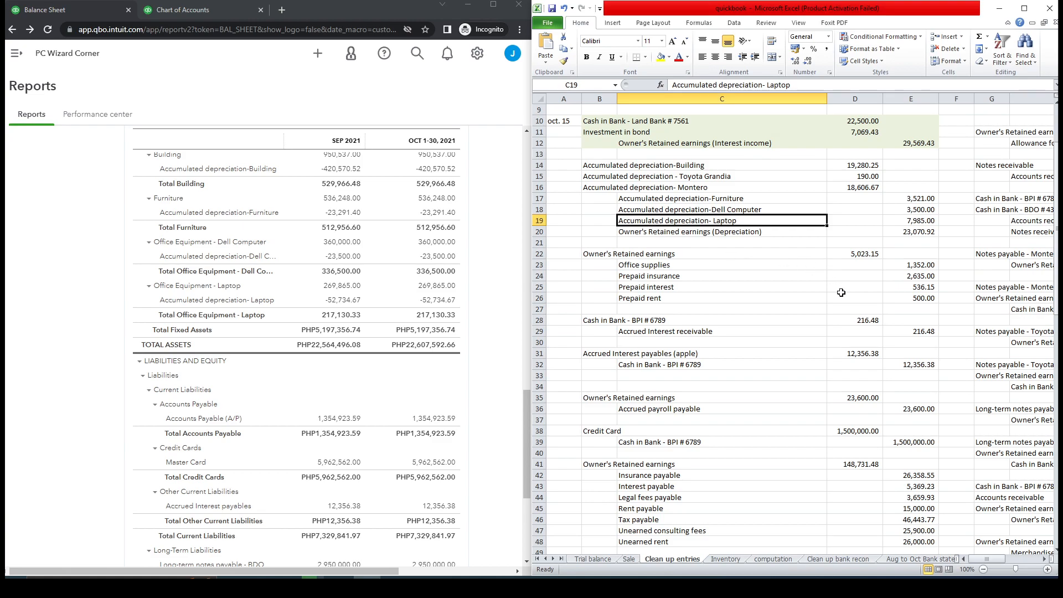
scroll(601, 153, "up", 2)
left_click(601, 153)
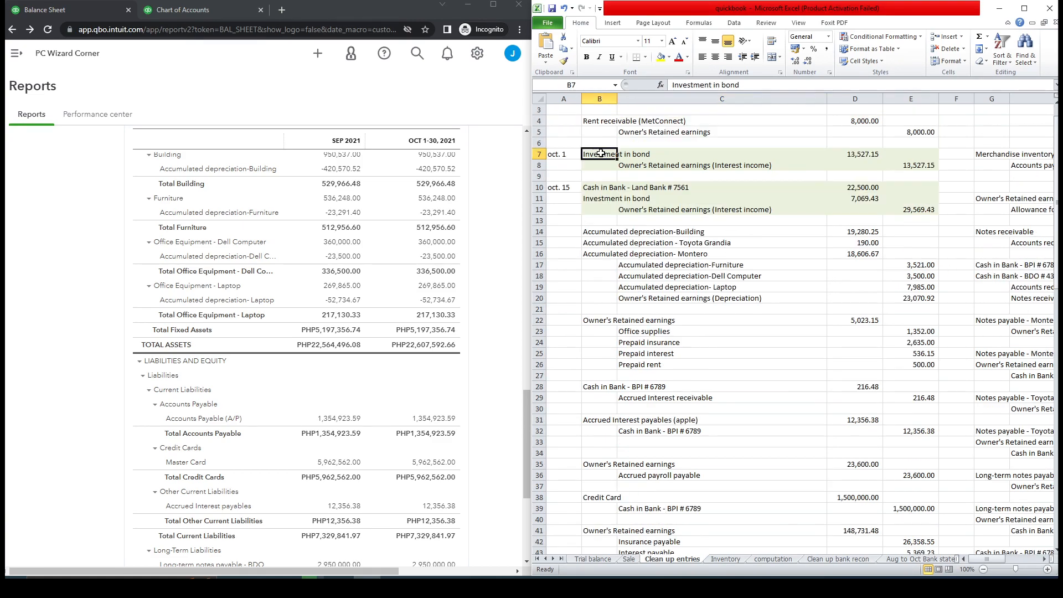